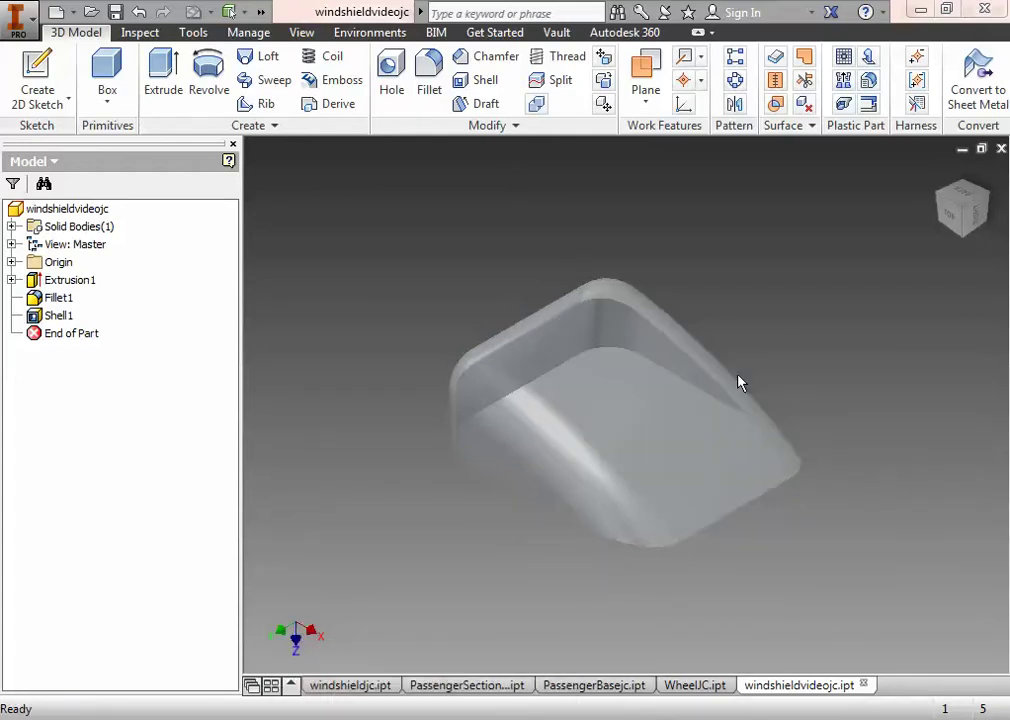
Create a work plane offset 0.67 in from the flat rim face around the open side of the windshield shell
click(964, 222)
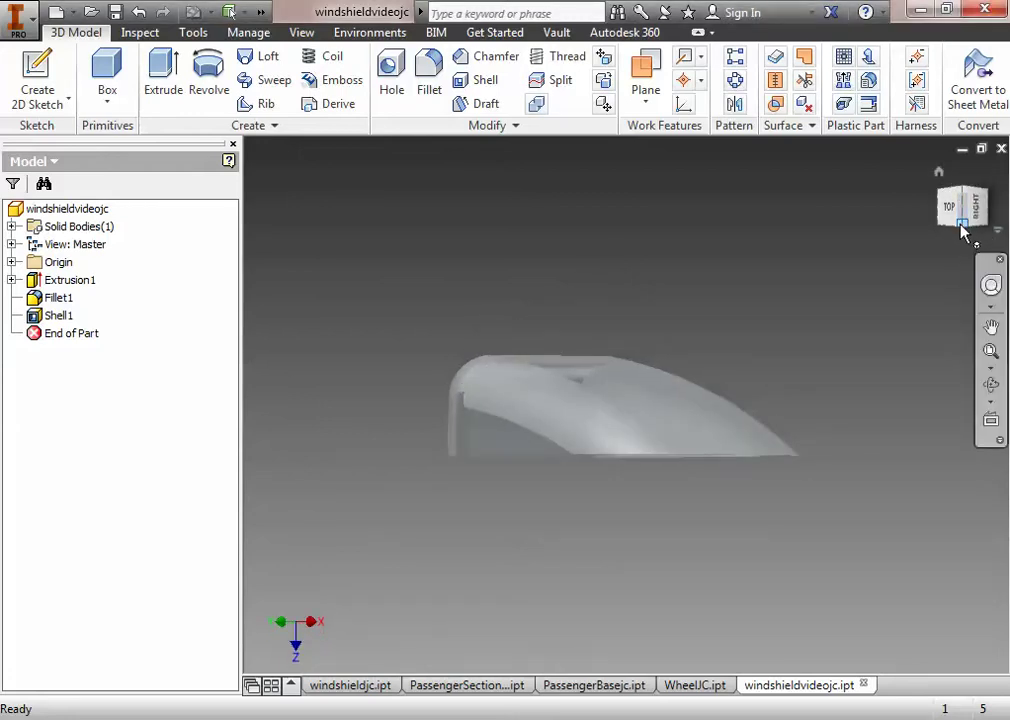
click(962, 224)
scroll(545, 490, up, 5)
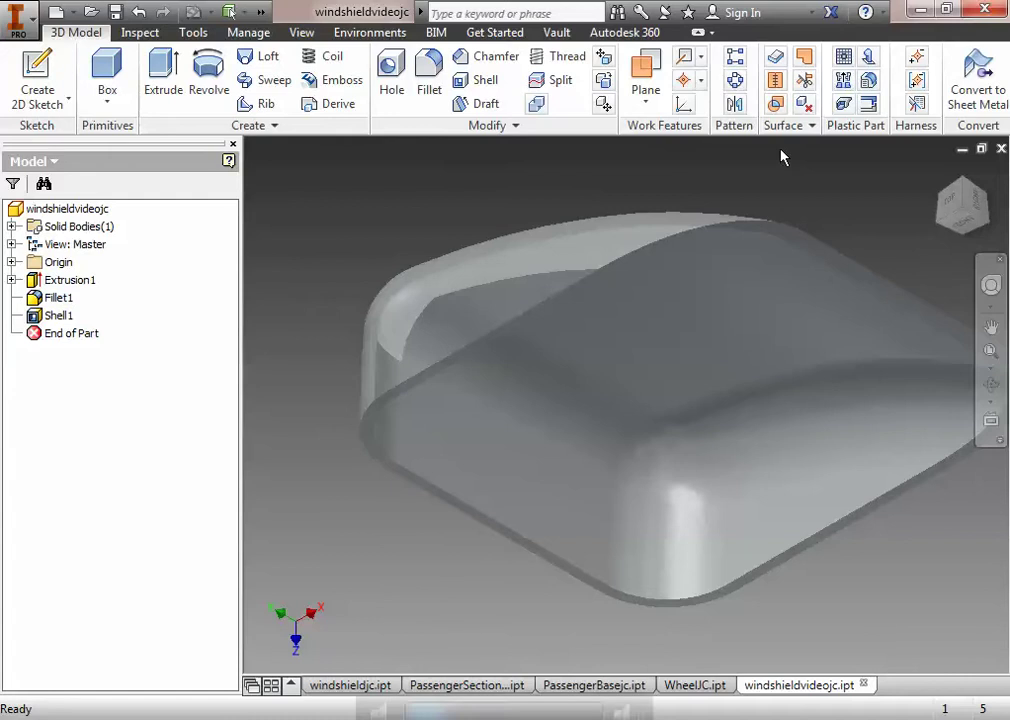
key(XF86AudioLowerVolume)
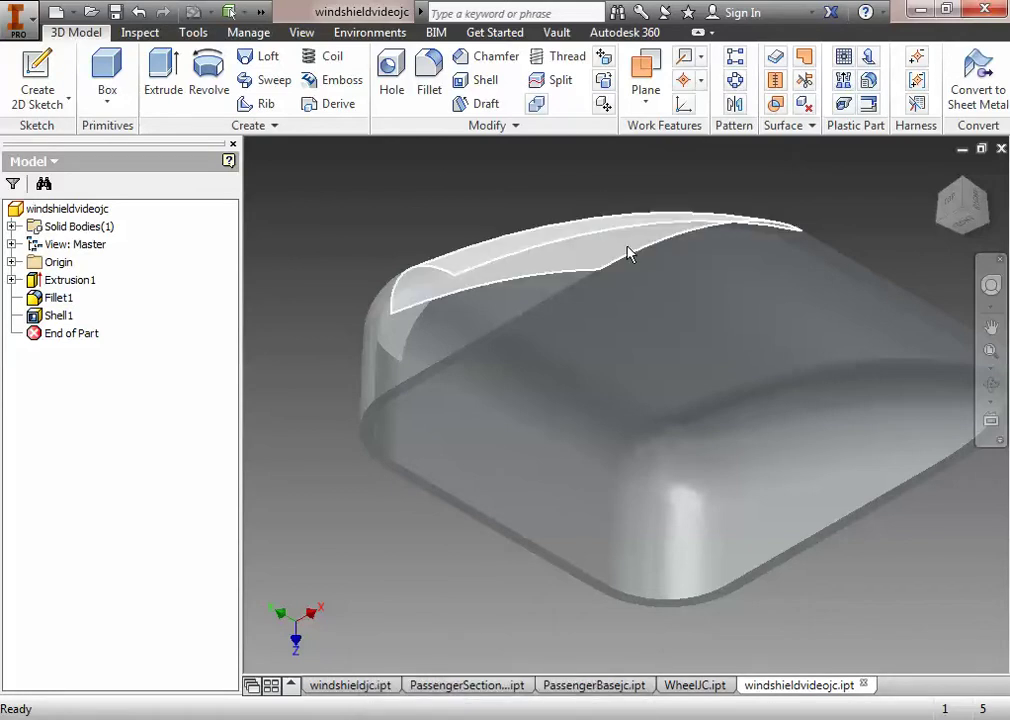
click(652, 104)
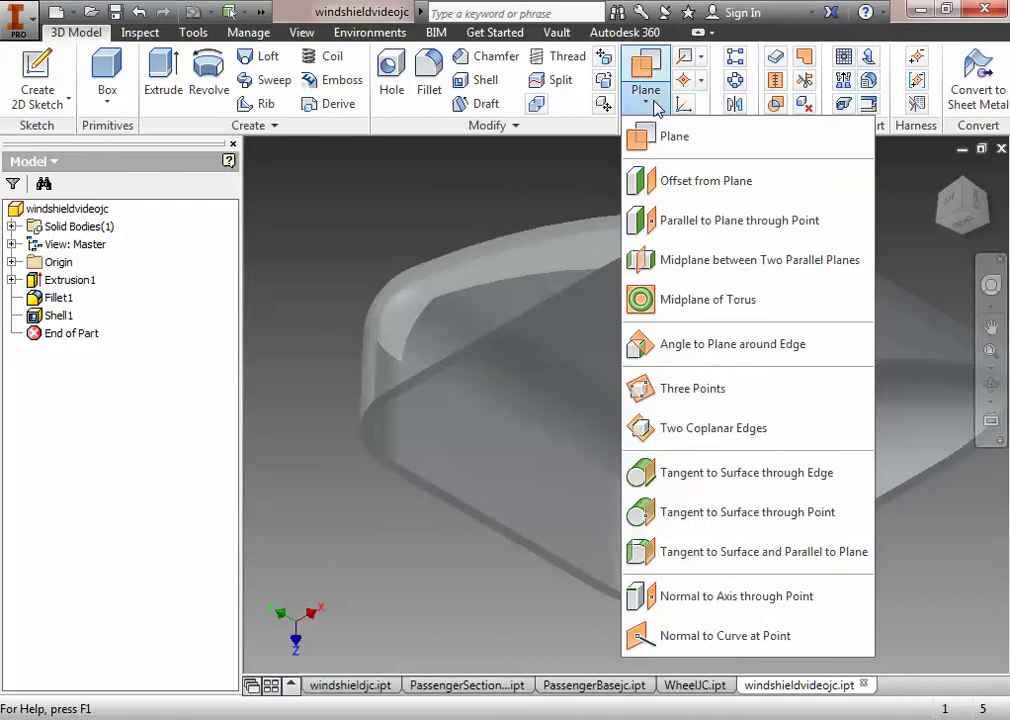
click(687, 183)
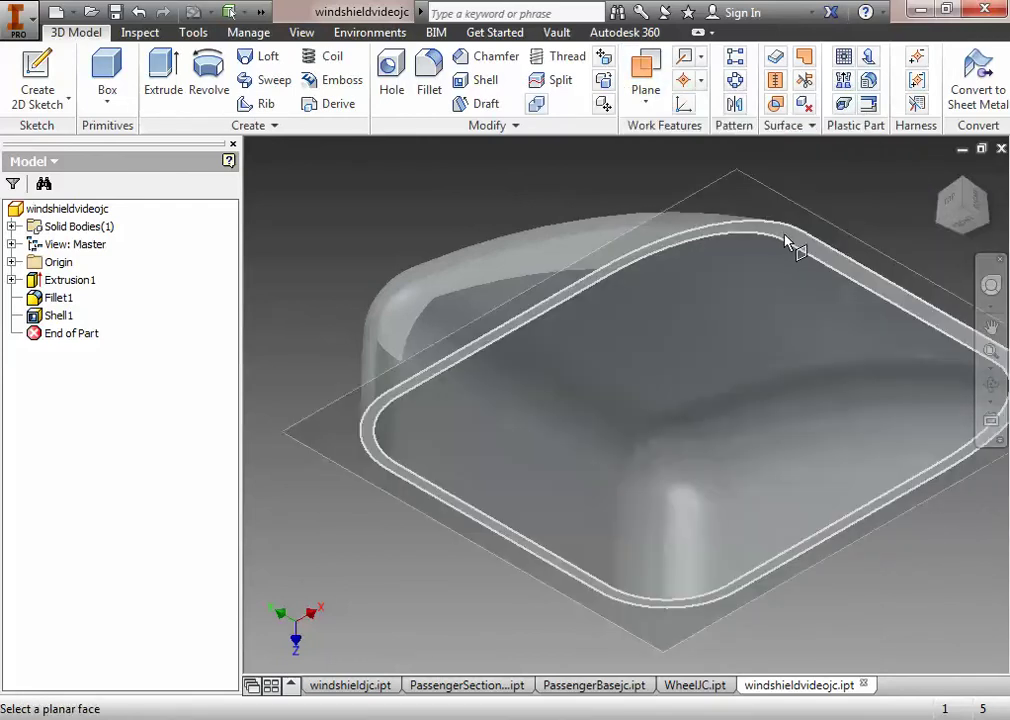
click(837, 266)
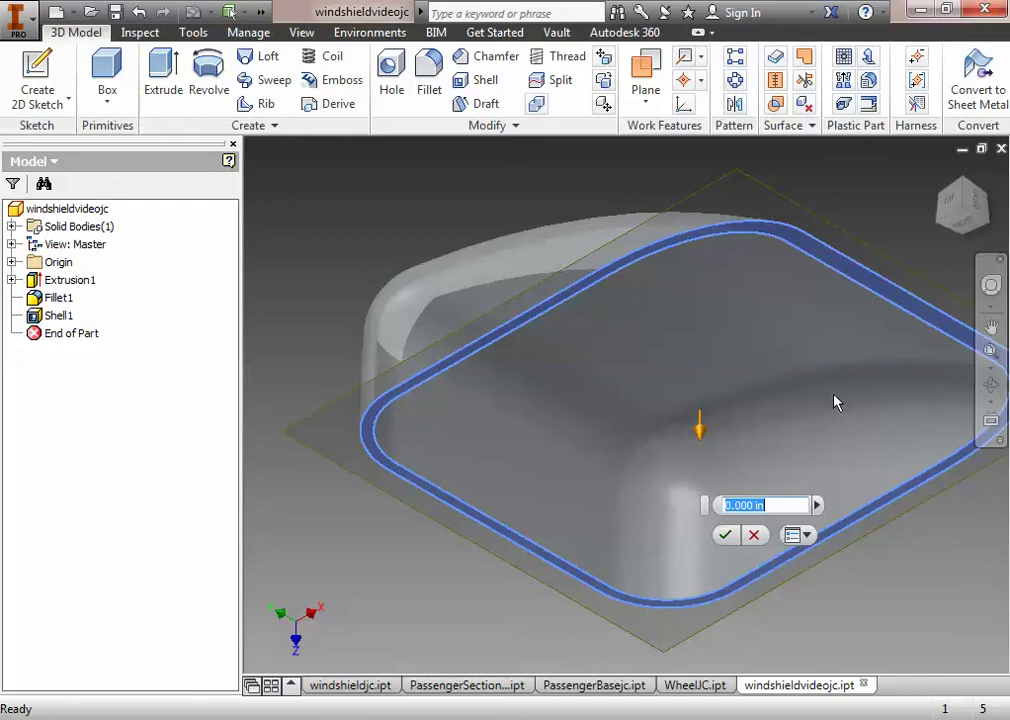
text(.67)
click(730, 536)
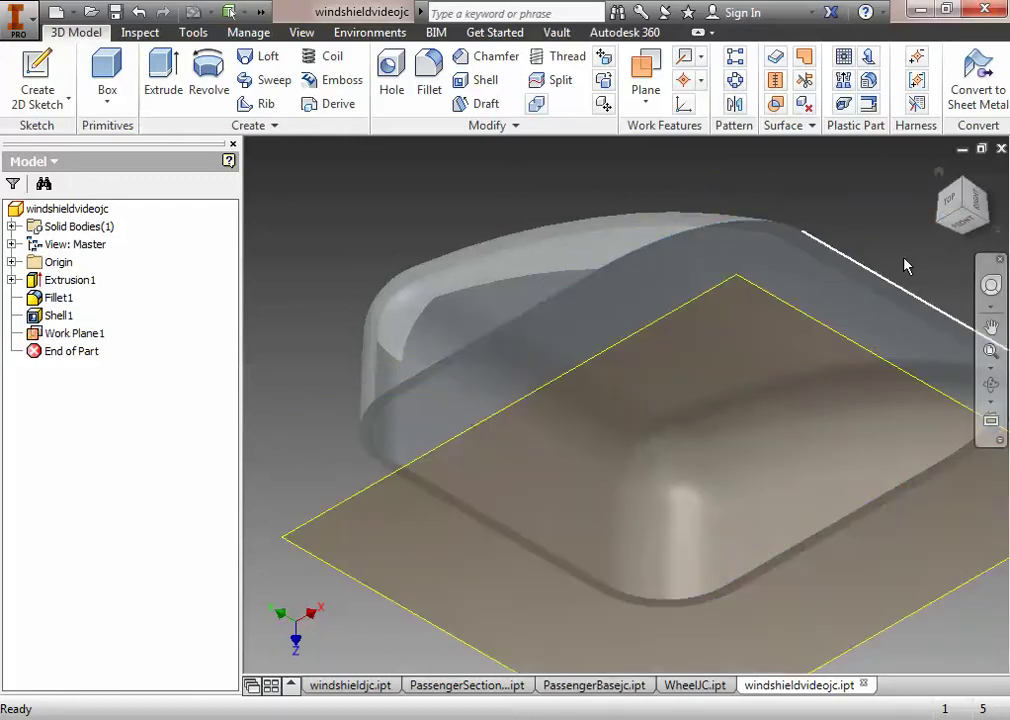
Start a 2D sketch on the work plane offset from the shell's rim
click(970, 195)
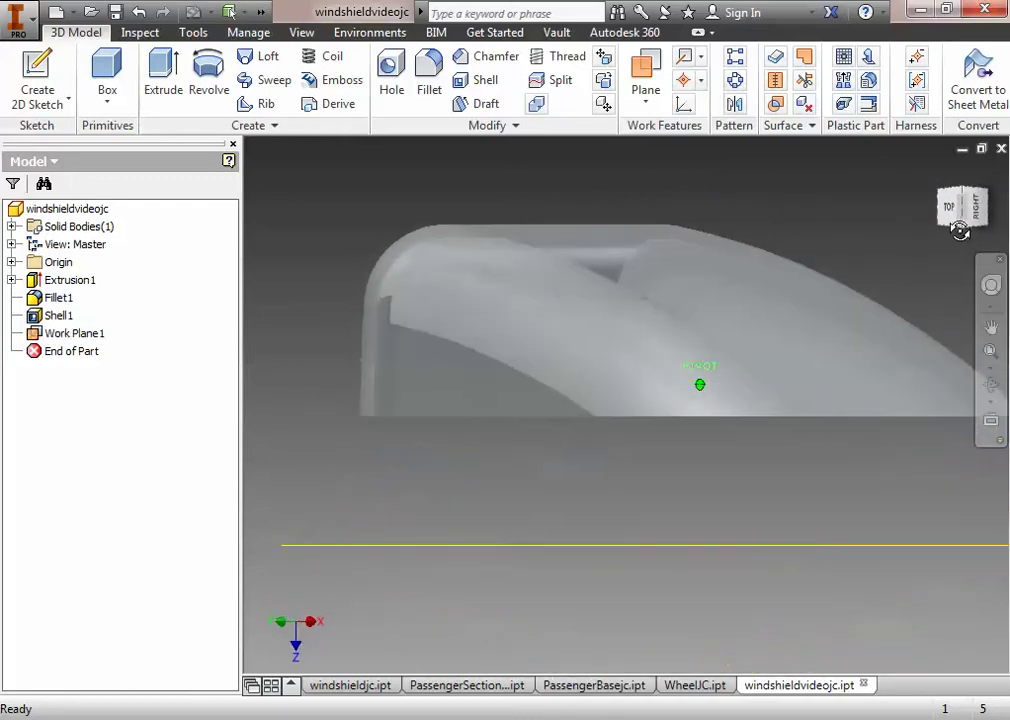
click(970, 197)
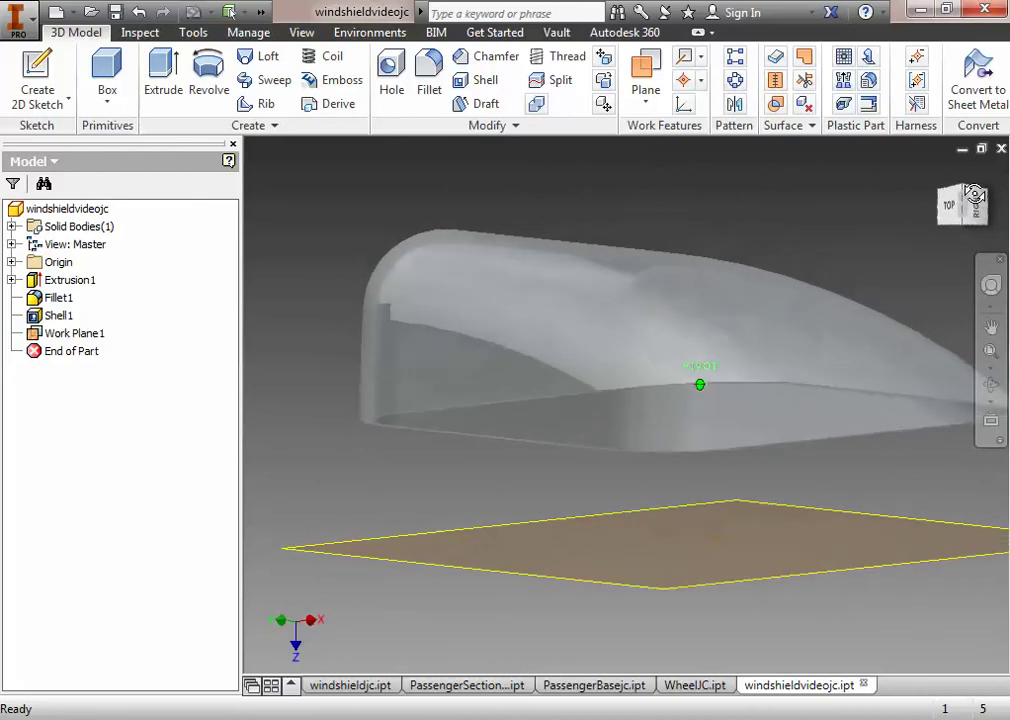
mouse_move(975, 195)
mouse_down()
mouse_move(986, 240)
mouse_move(992, 219)
mouse_move(970, 202)
mouse_up()
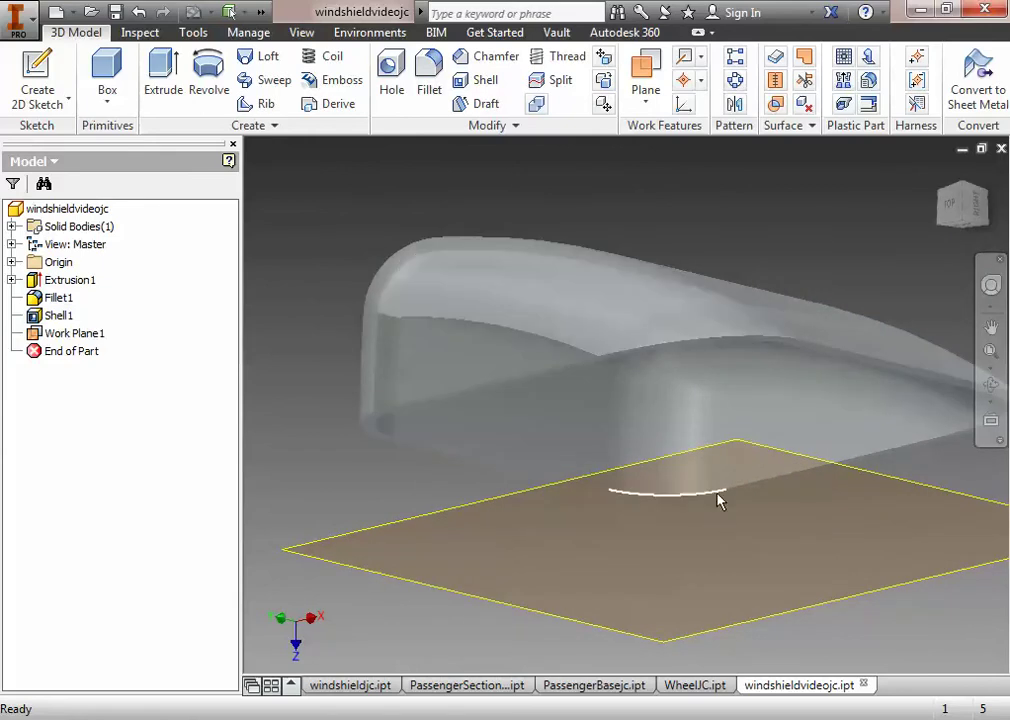
click(966, 227)
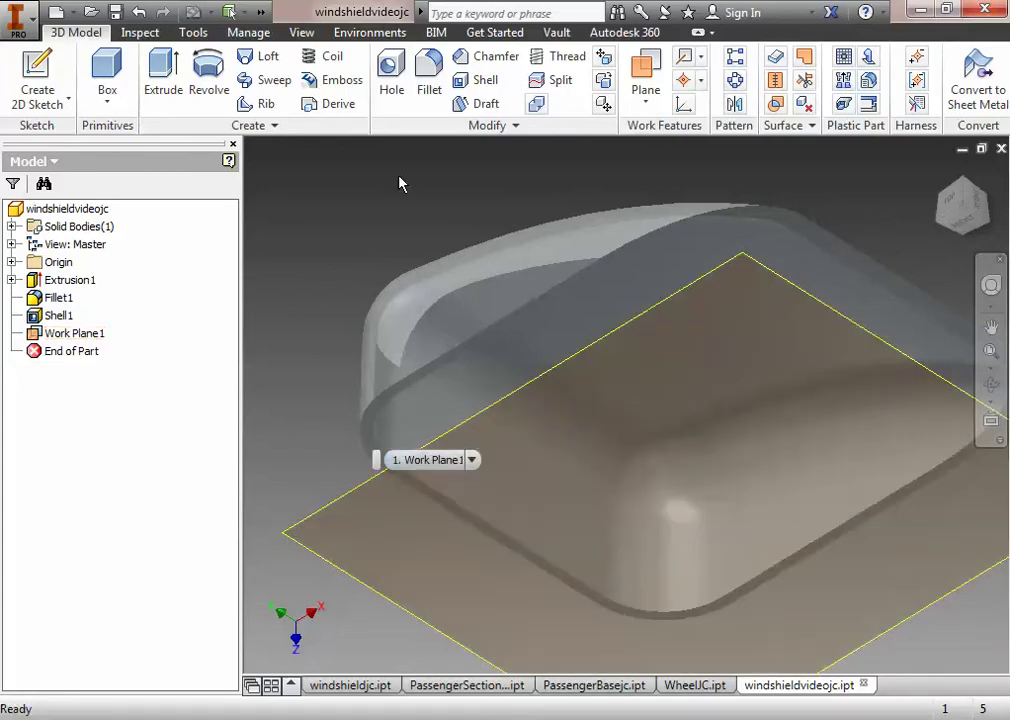
click(37, 82)
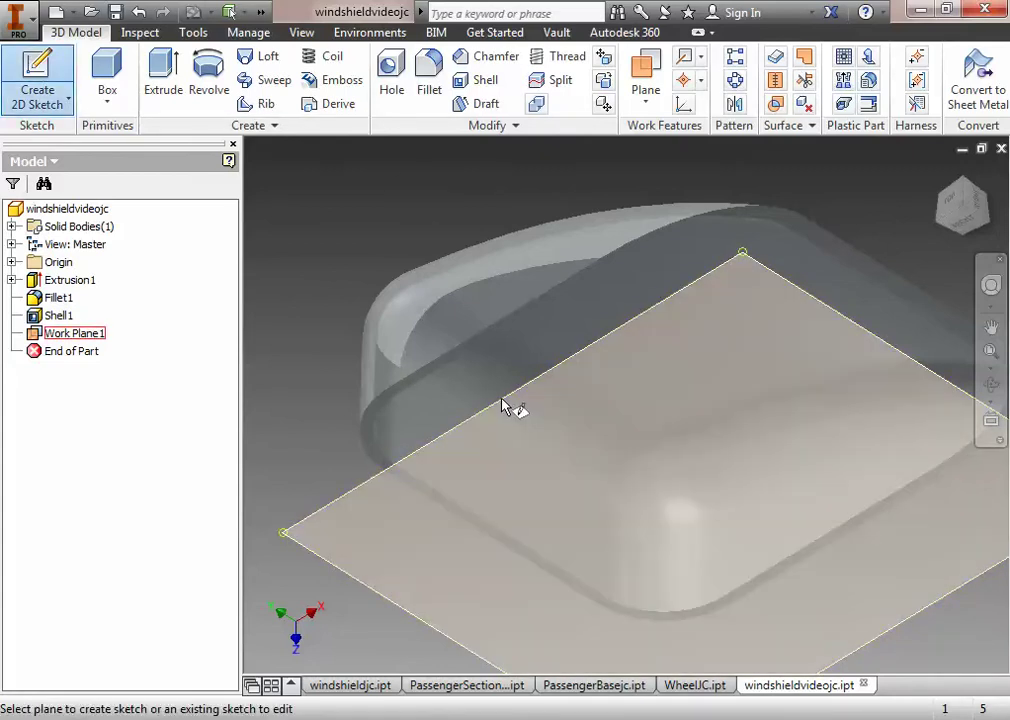
click(505, 408)
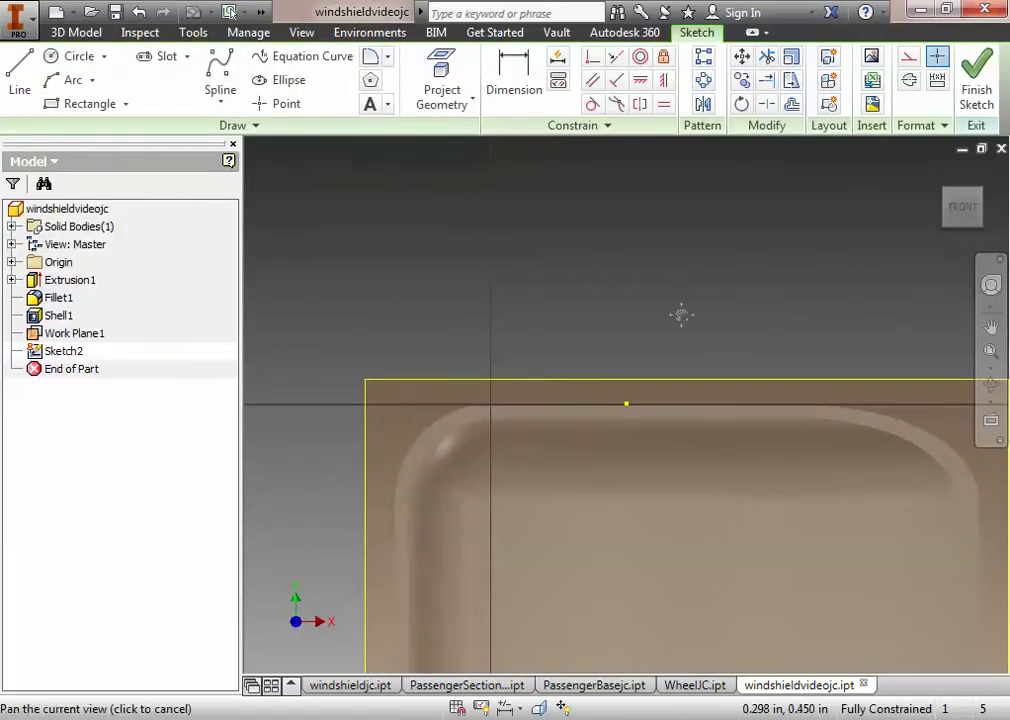
mouse_move(681, 309)
middle_down()
mouse_move(646, 190)
mouse_move(697, 200)
mouse_move(703, 176)
middle_up()
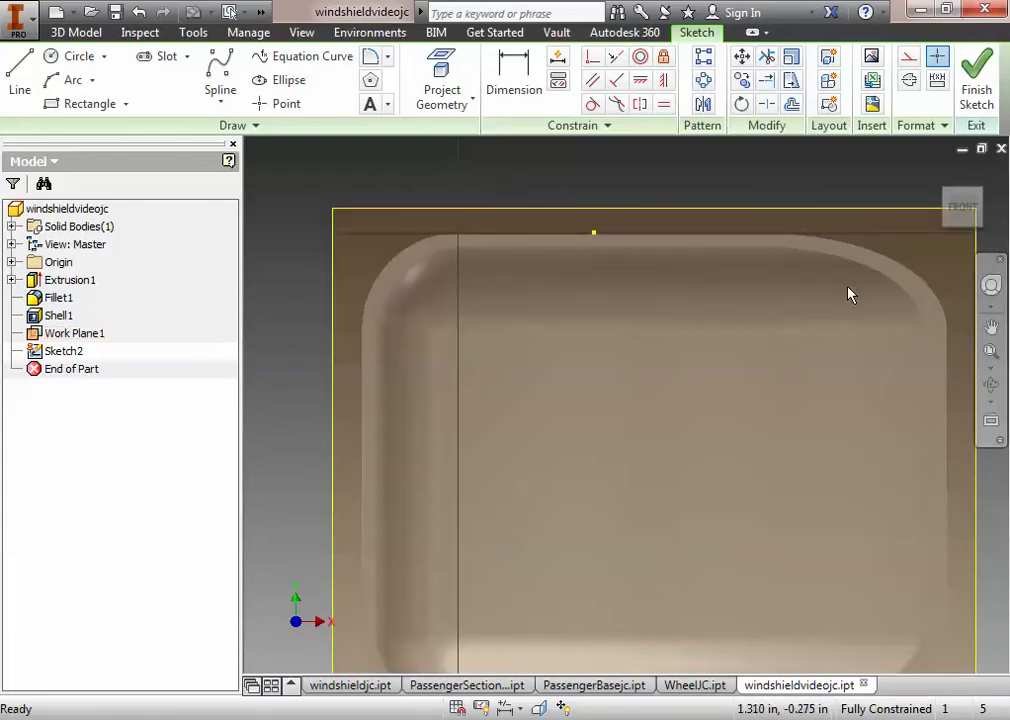
Project all straight and curved outer rim edges of the windshield into the sketch as a closed outline
click(445, 70)
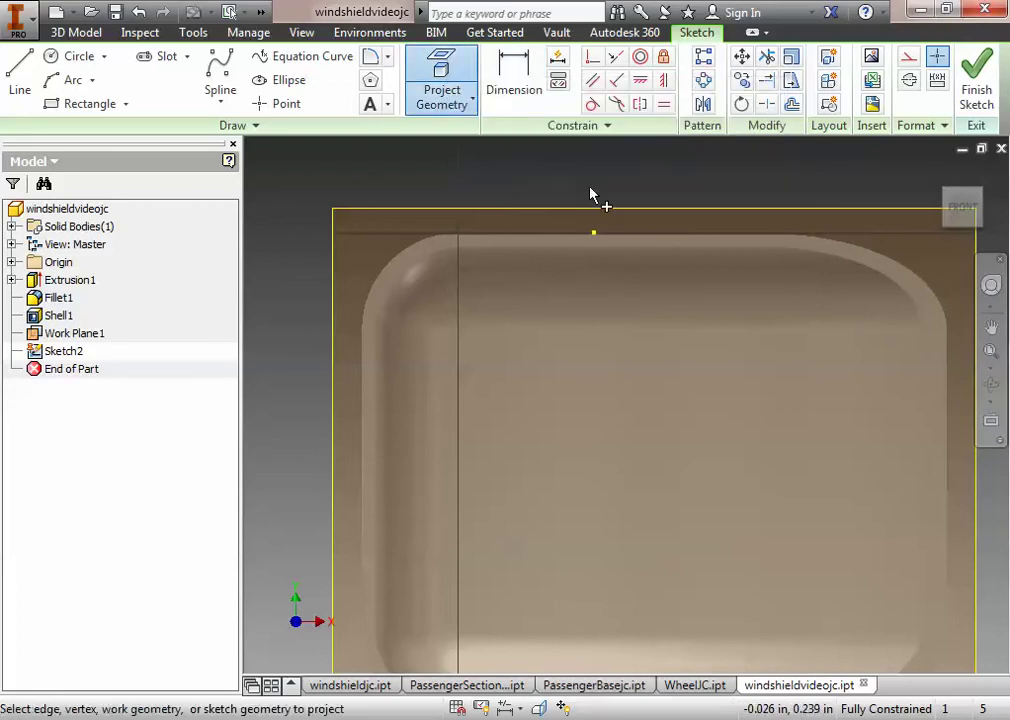
scroll(700, 353, up, 3)
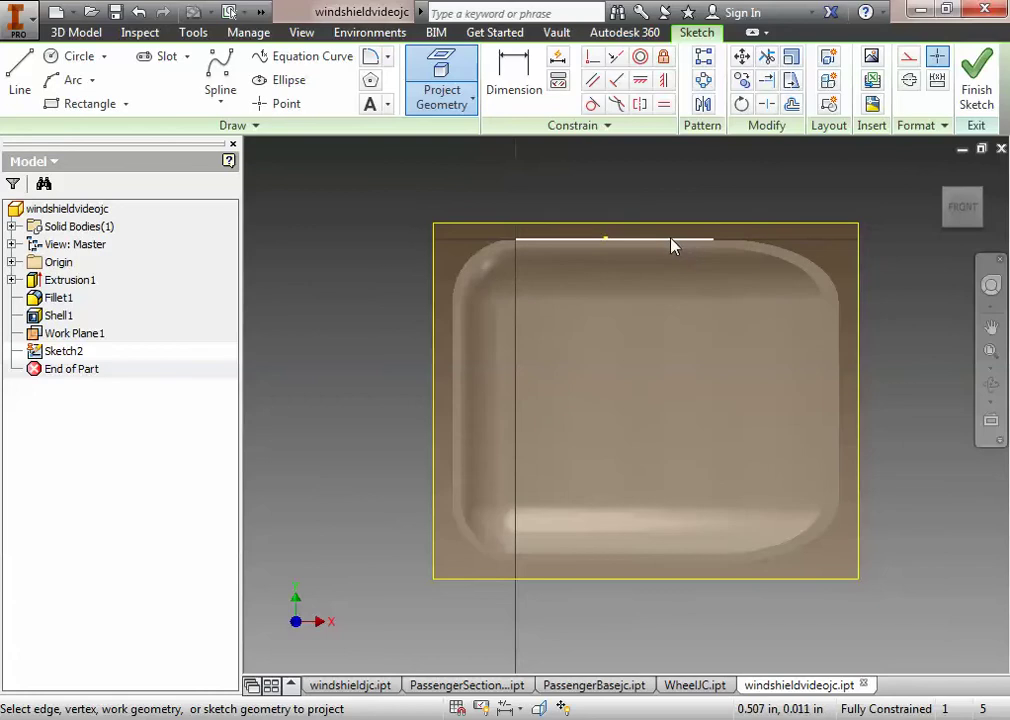
click(676, 242)
click(745, 252)
click(838, 343)
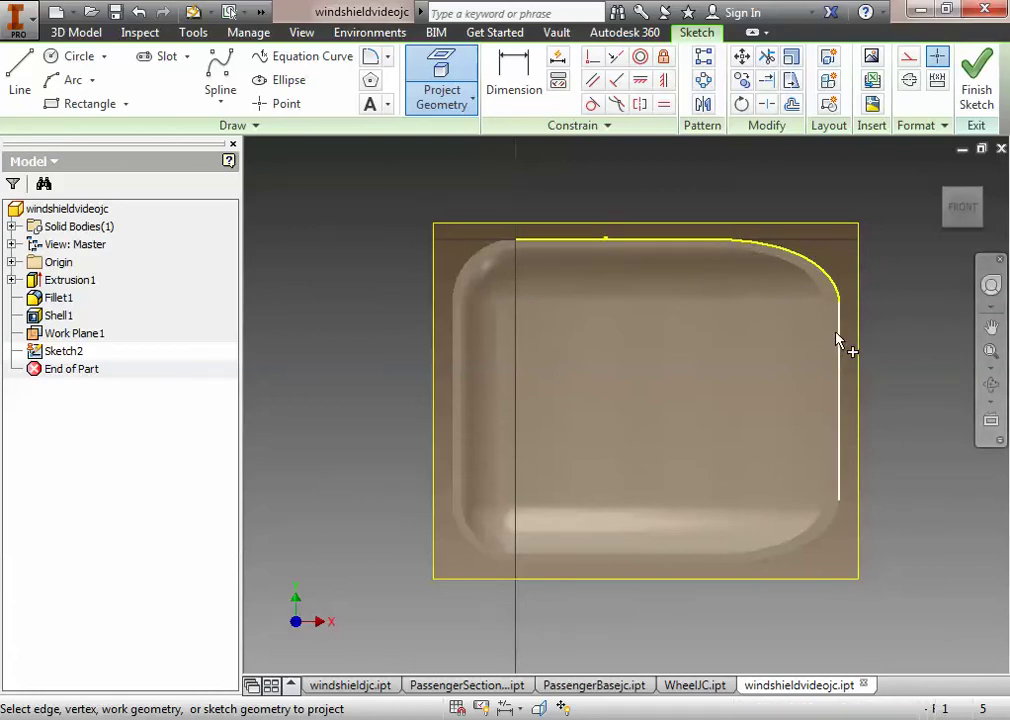
click(830, 538)
click(692, 564)
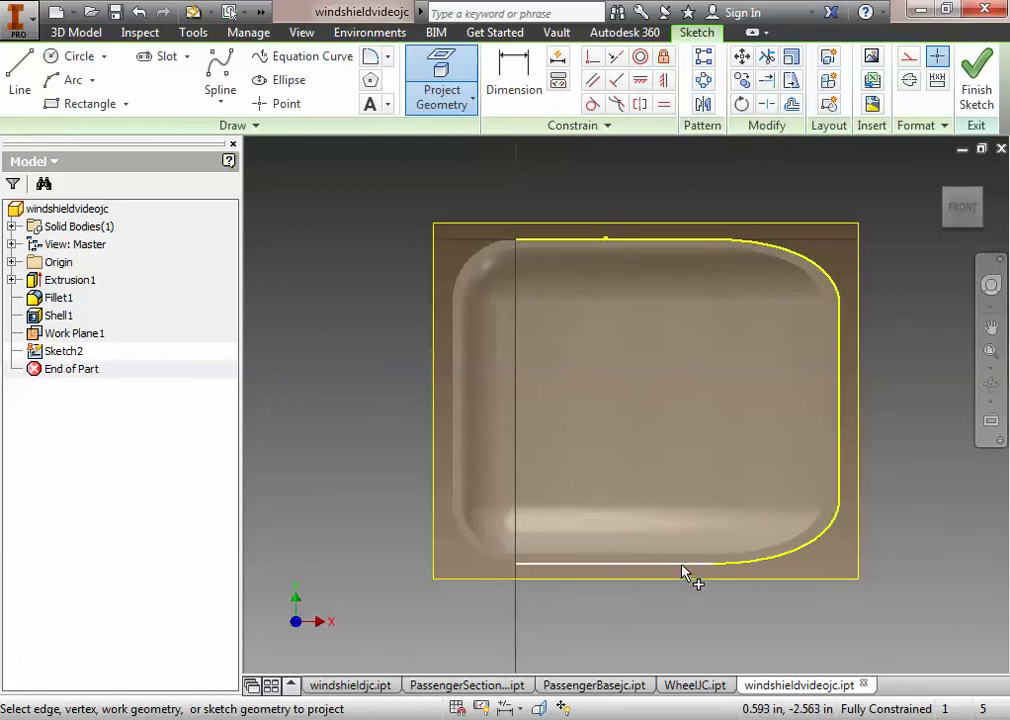
click(480, 550)
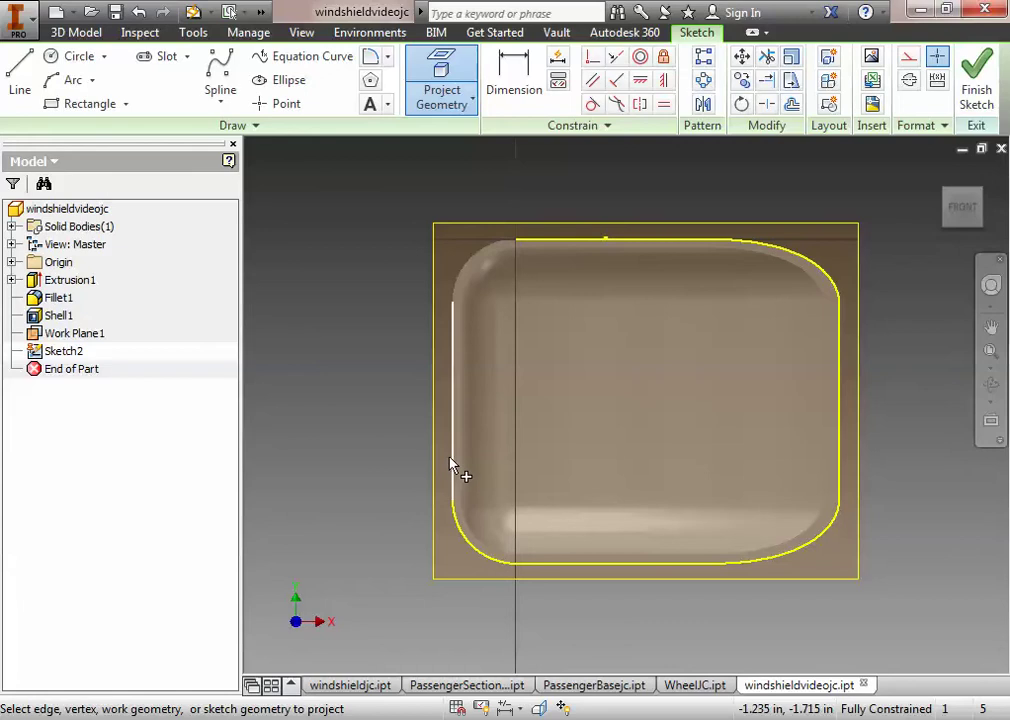
click(457, 315)
click(469, 280)
click(559, 245)
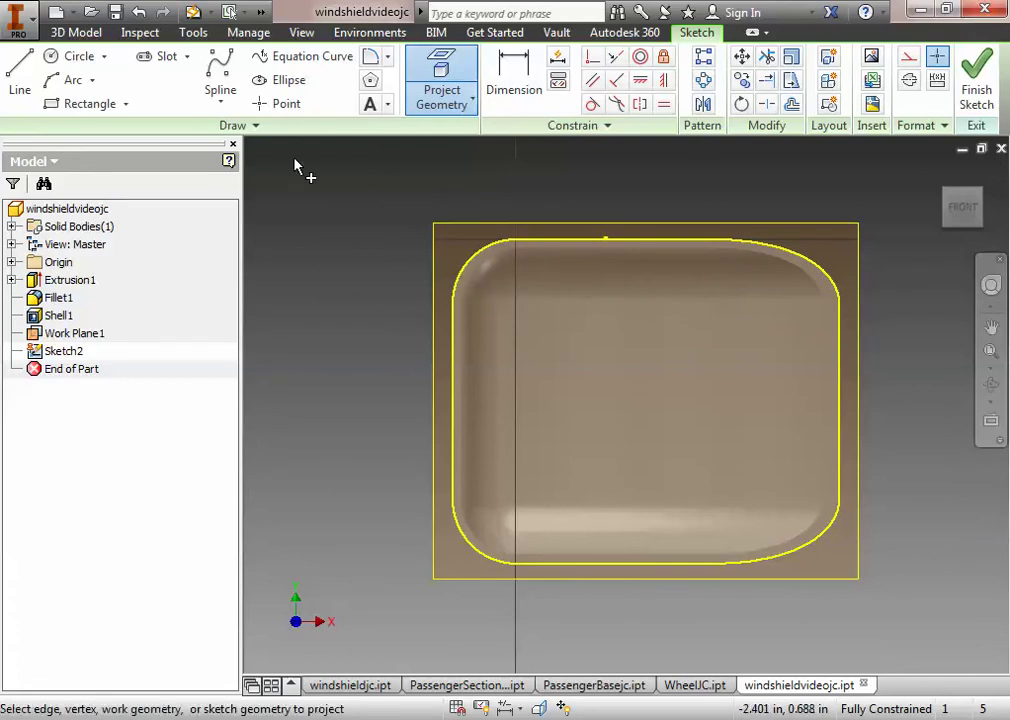
key(Escape)
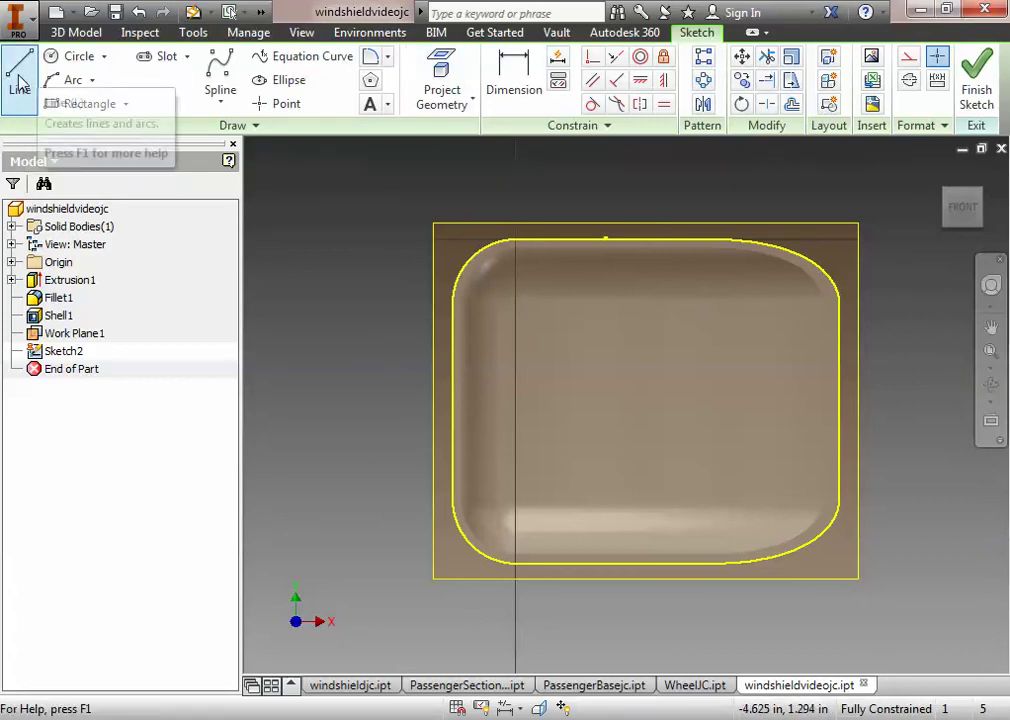
Sketch a rectangle about 1.35 in wide and 1.65 in high inside the projected outline
click(88, 104)
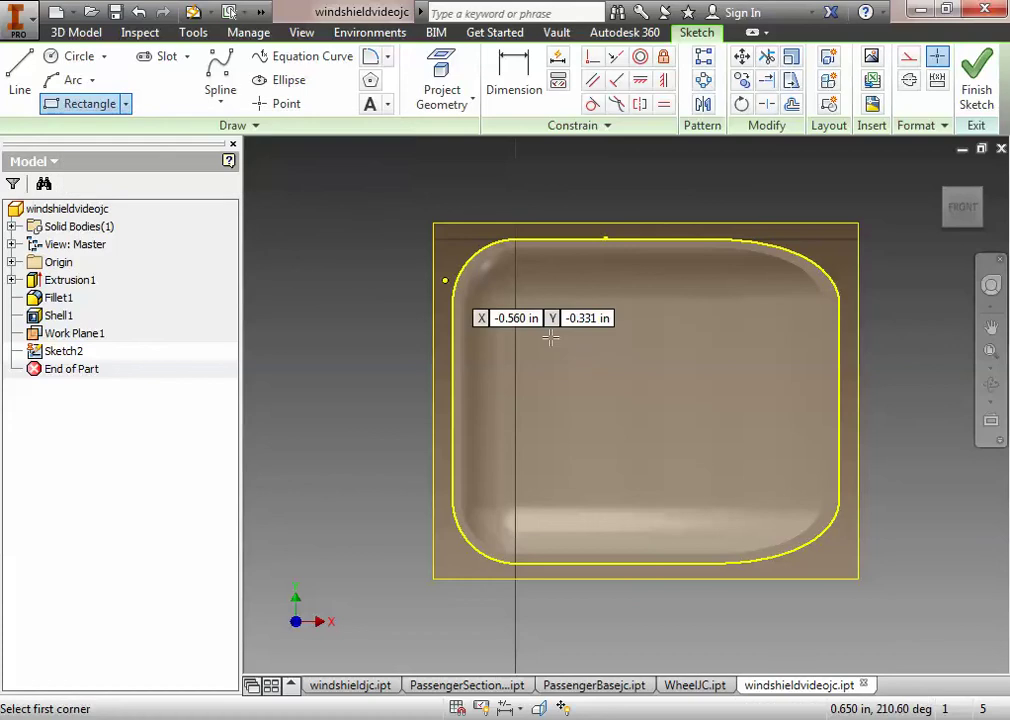
click(562, 282)
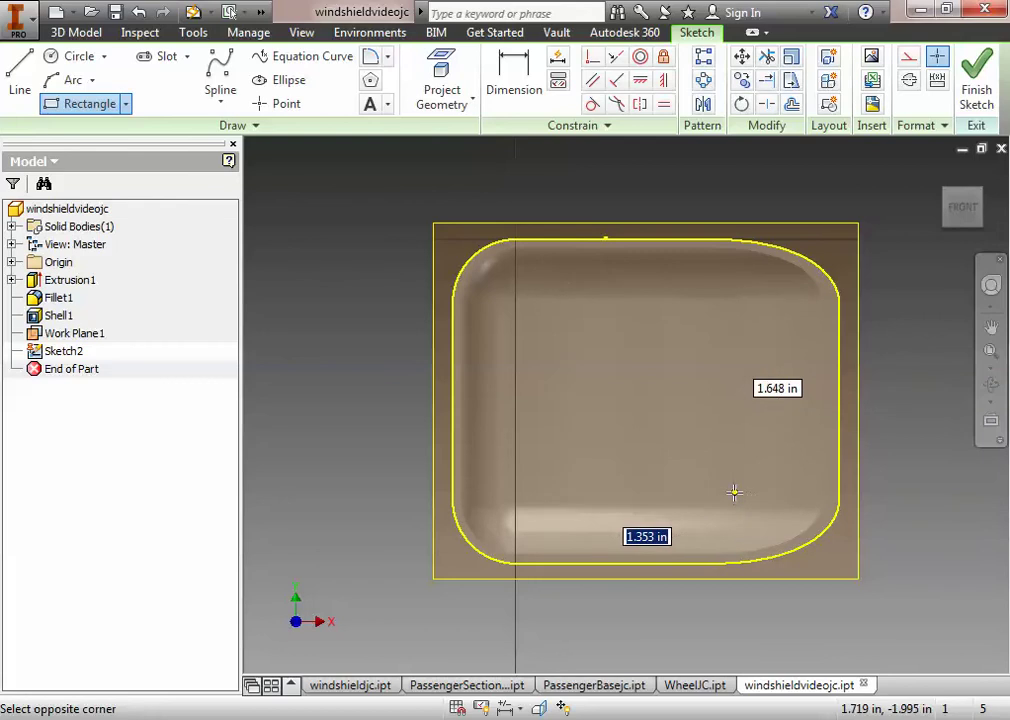
click(734, 491)
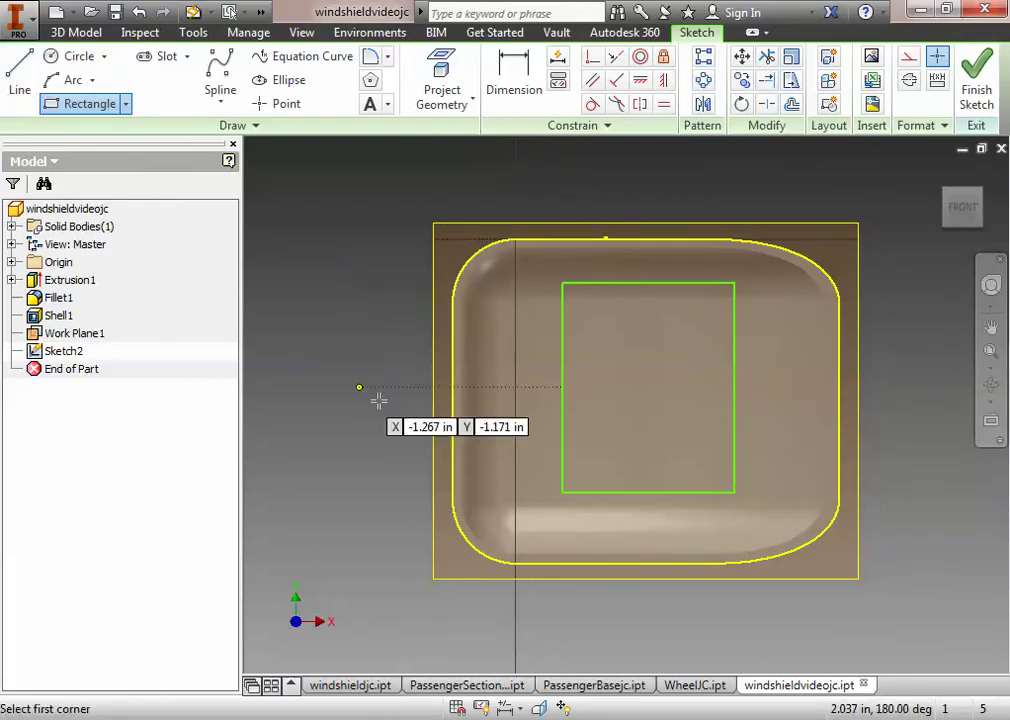
scroll(527, 358, up, 3)
mouse_move(744, 410)
middle_down()
mouse_move(638, 473)
mouse_move(641, 445)
middle_up()
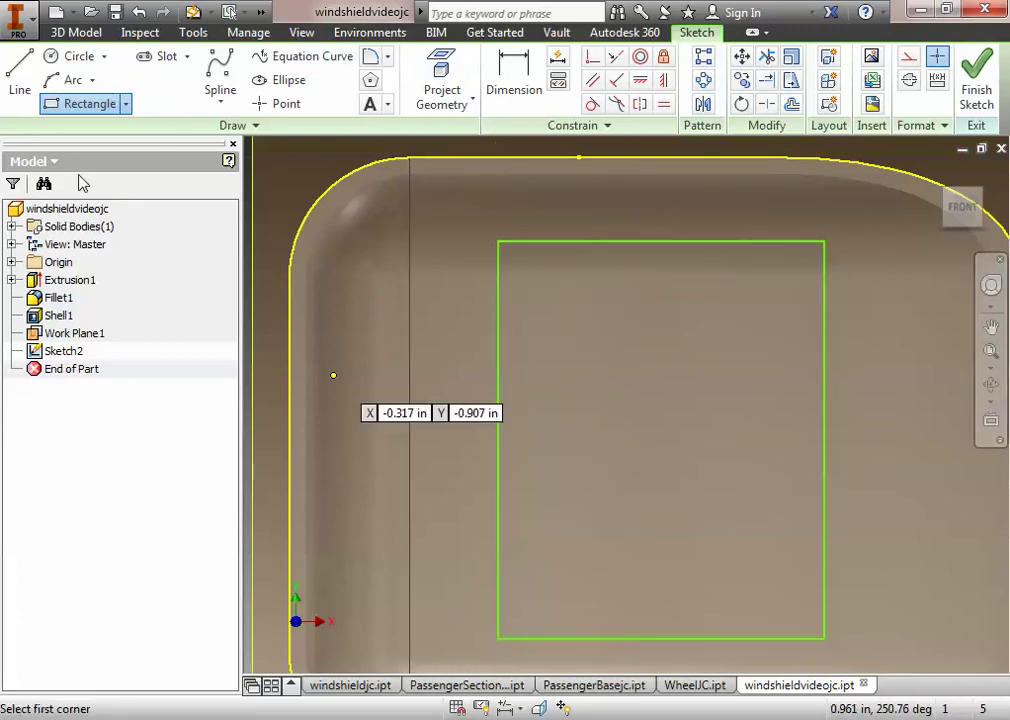
Draw a small three-sided tab projecting about 0.075 in outward from the rectangle's left edge, just above its middle
click(20, 78)
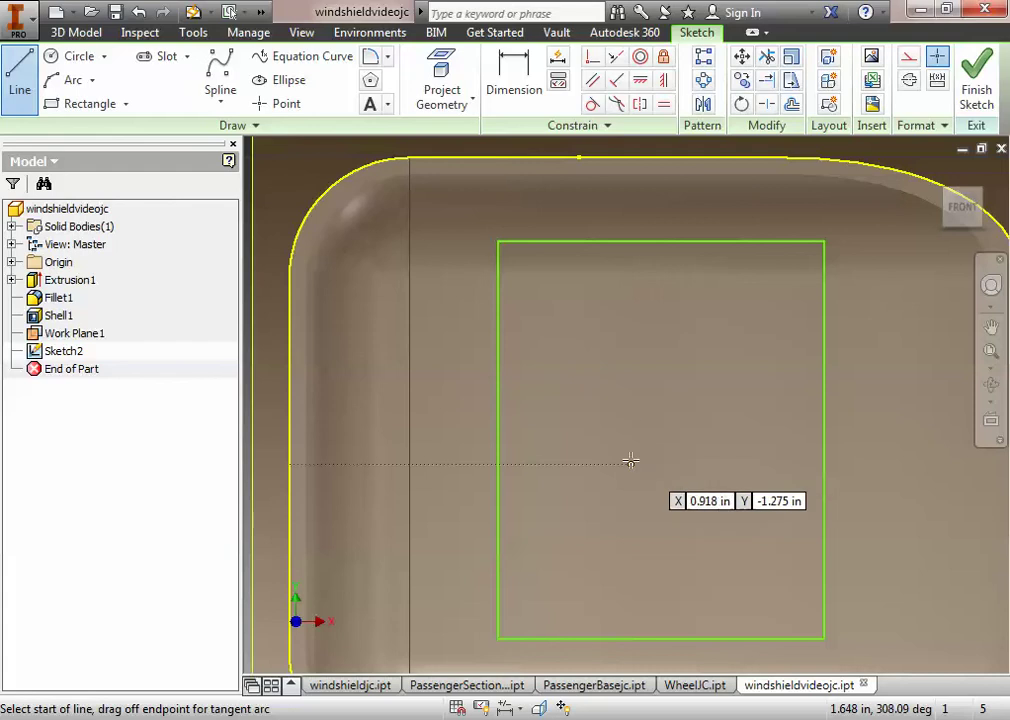
click(494, 410)
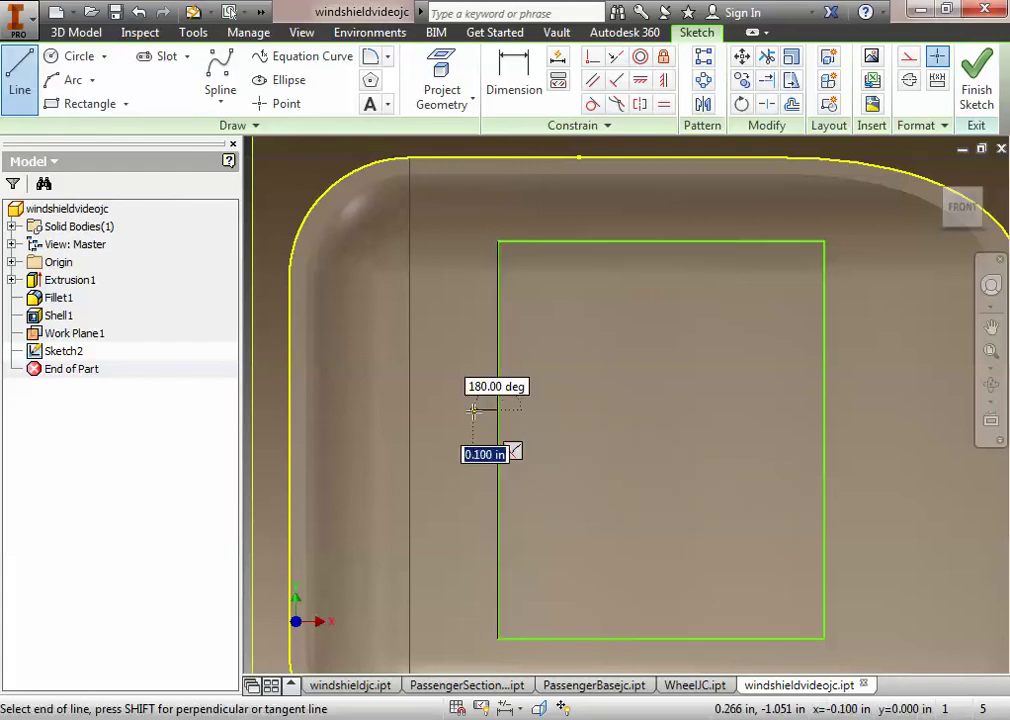
click(478, 411)
click(478, 440)
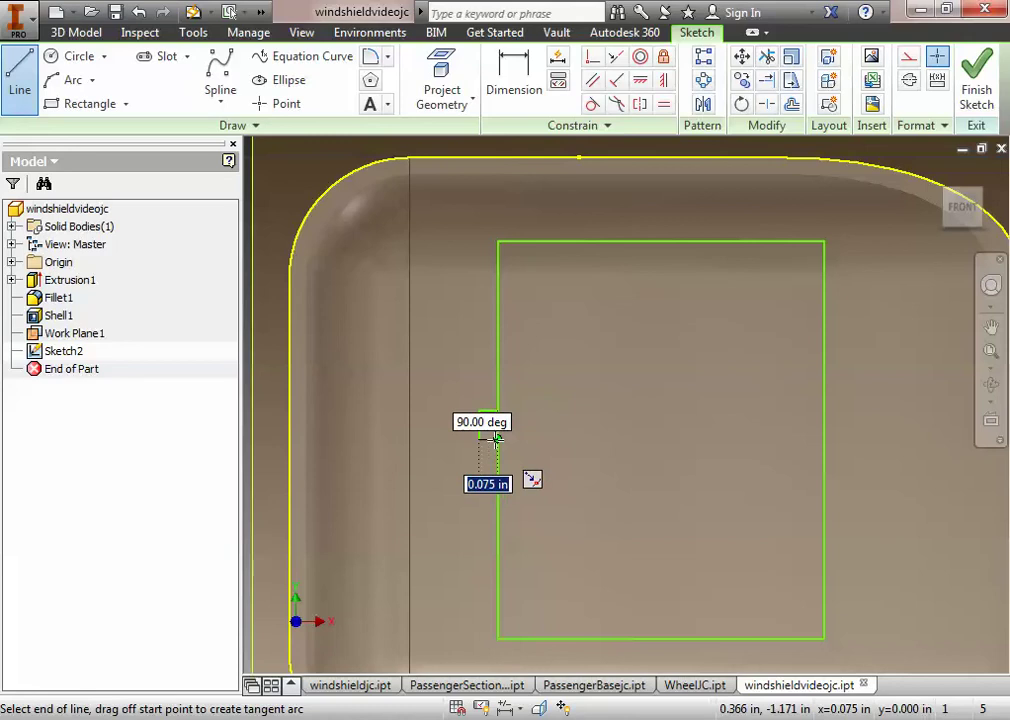
click(498, 440)
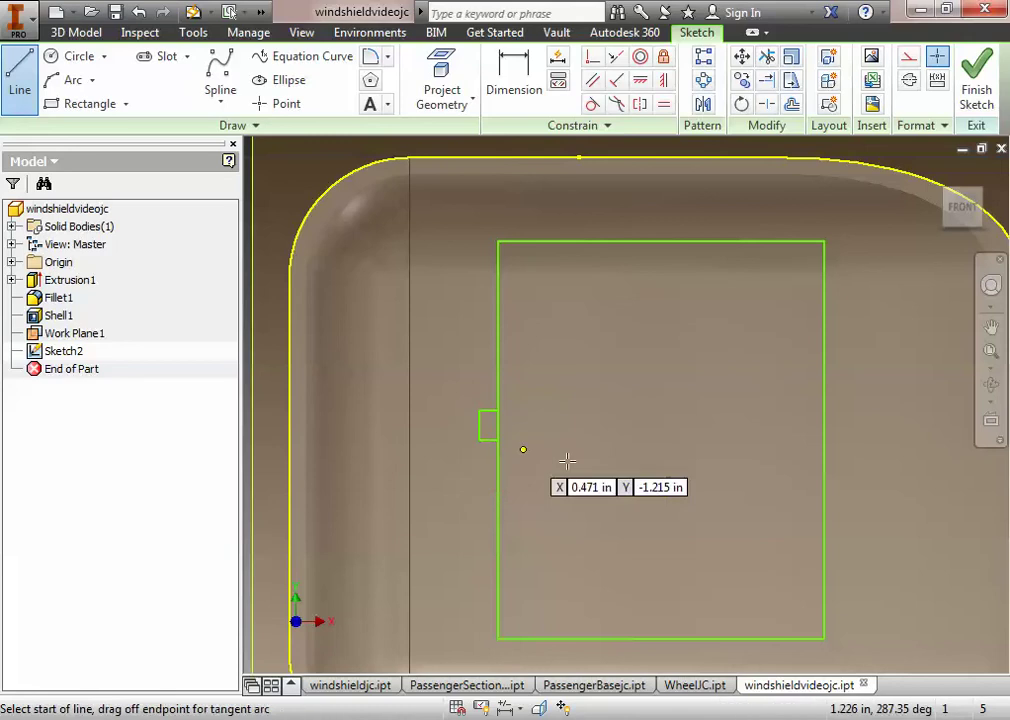
Draw two small rectangular tabs projecting about 0.075 in from the rectangle's upper edge, one near each end
click(539, 241)
click(539, 223)
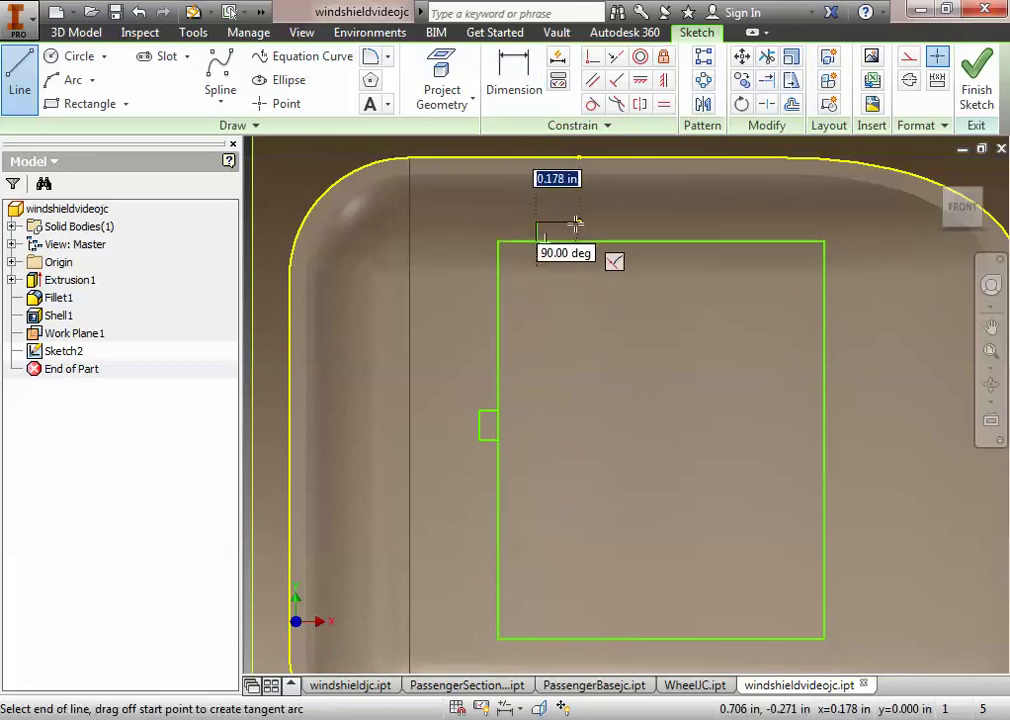
click(571, 223)
double_click(571, 241)
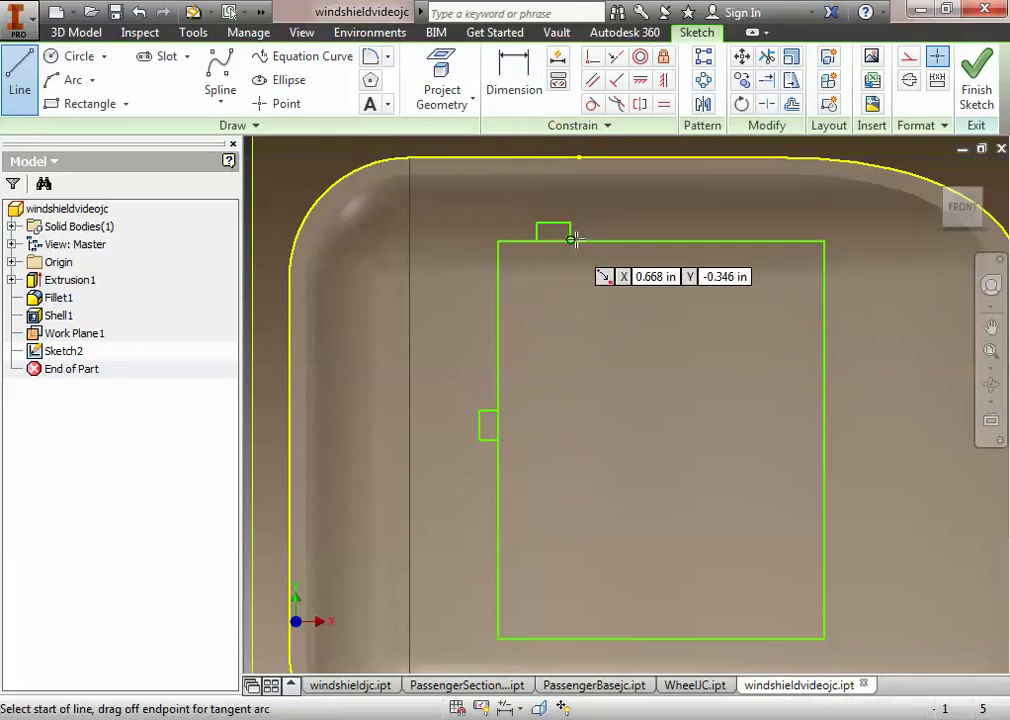
click(733, 240)
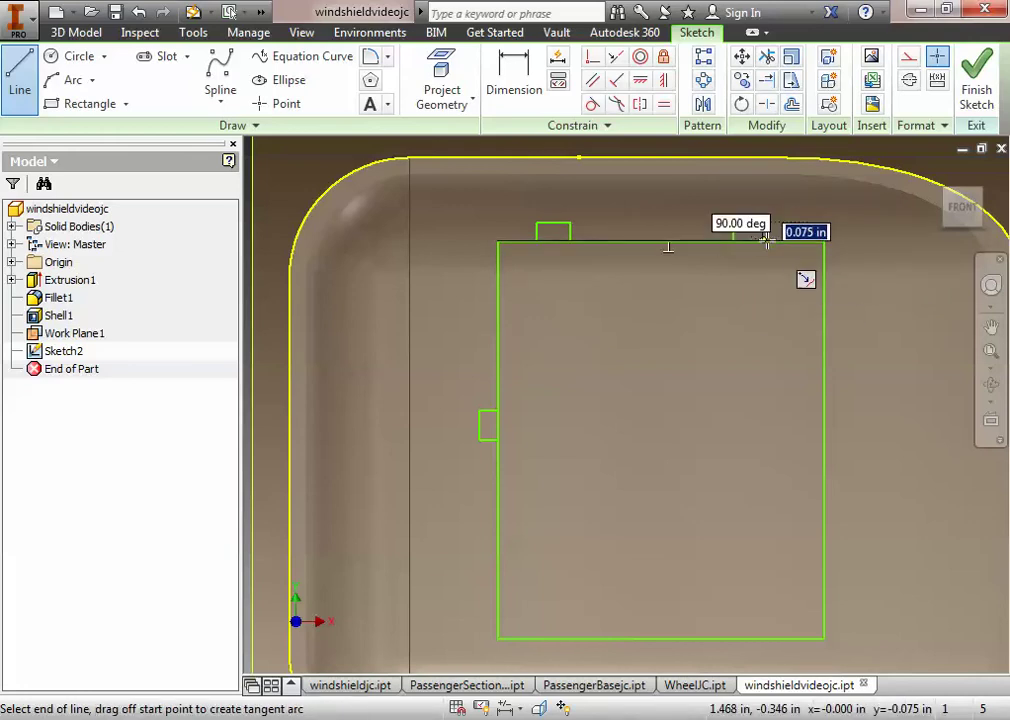
click(733, 222)
click(763, 222)
double_click(763, 241)
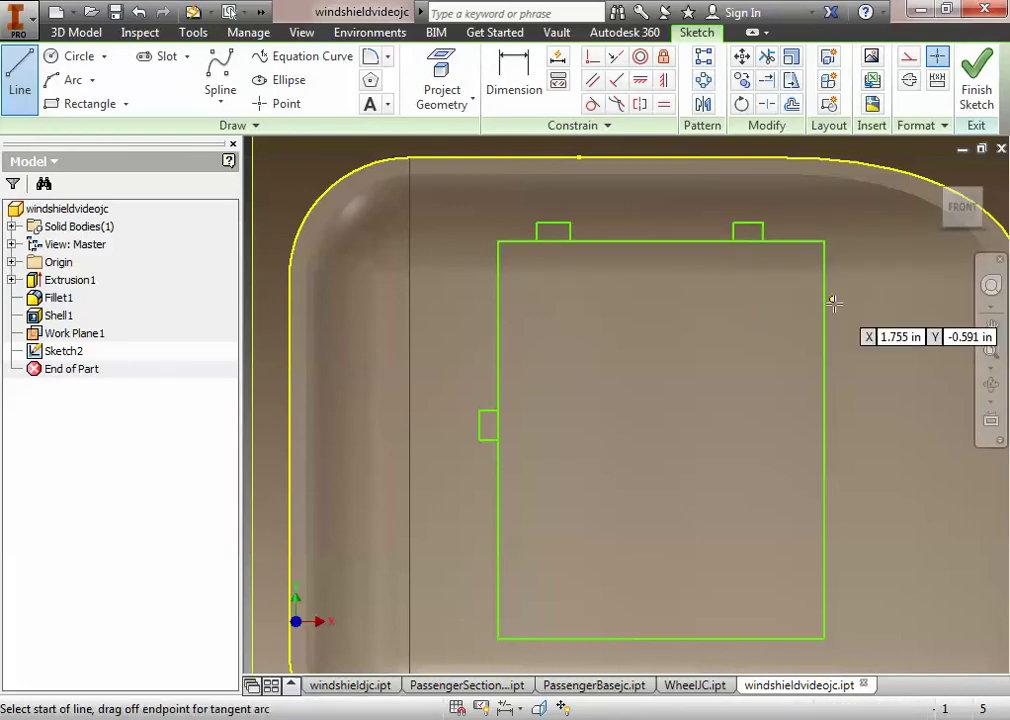
Draw a three-sided tab about 0.1 in deep and 0.14 in high outward from the rectangle's right edge, opposite the left tab
click(826, 405)
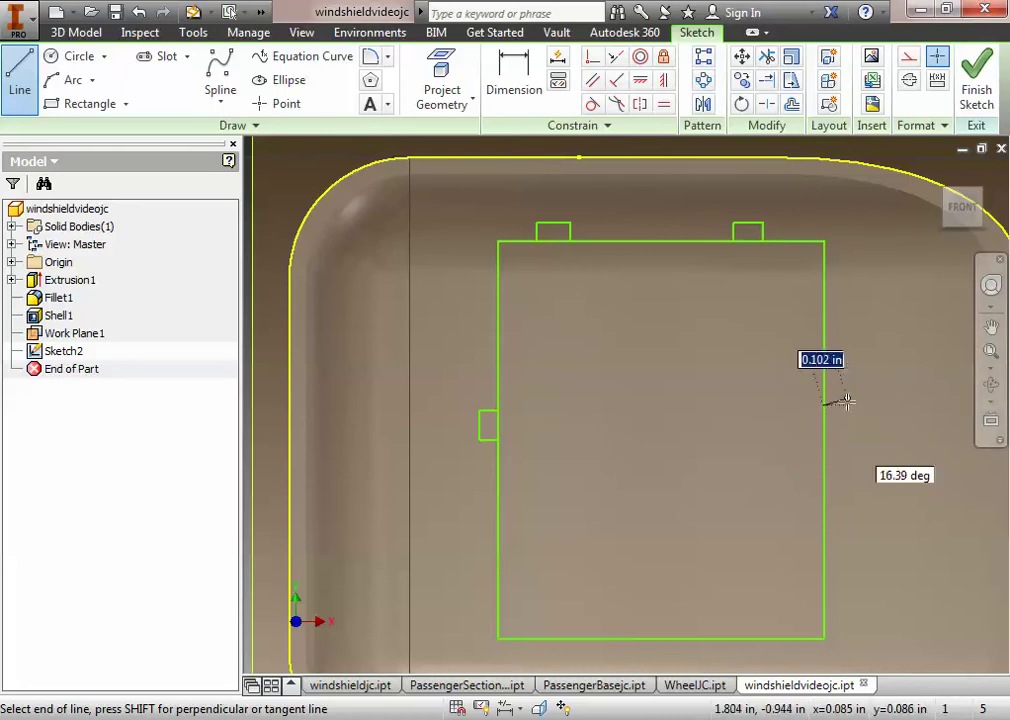
click(848, 406)
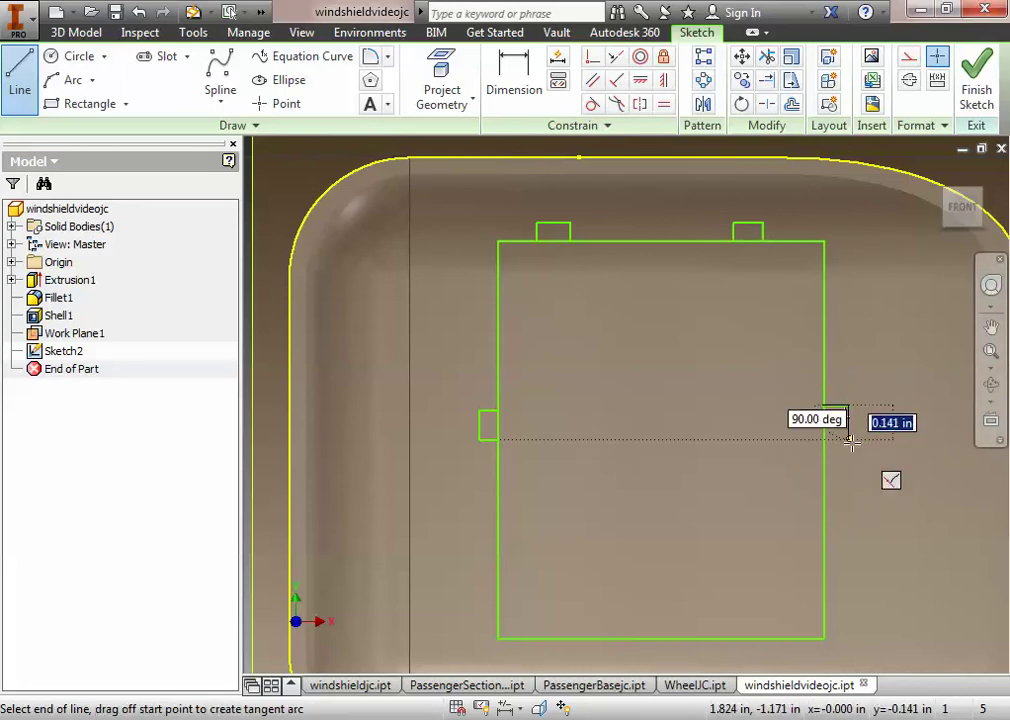
click(849, 440)
click(826, 440)
key(Escape)
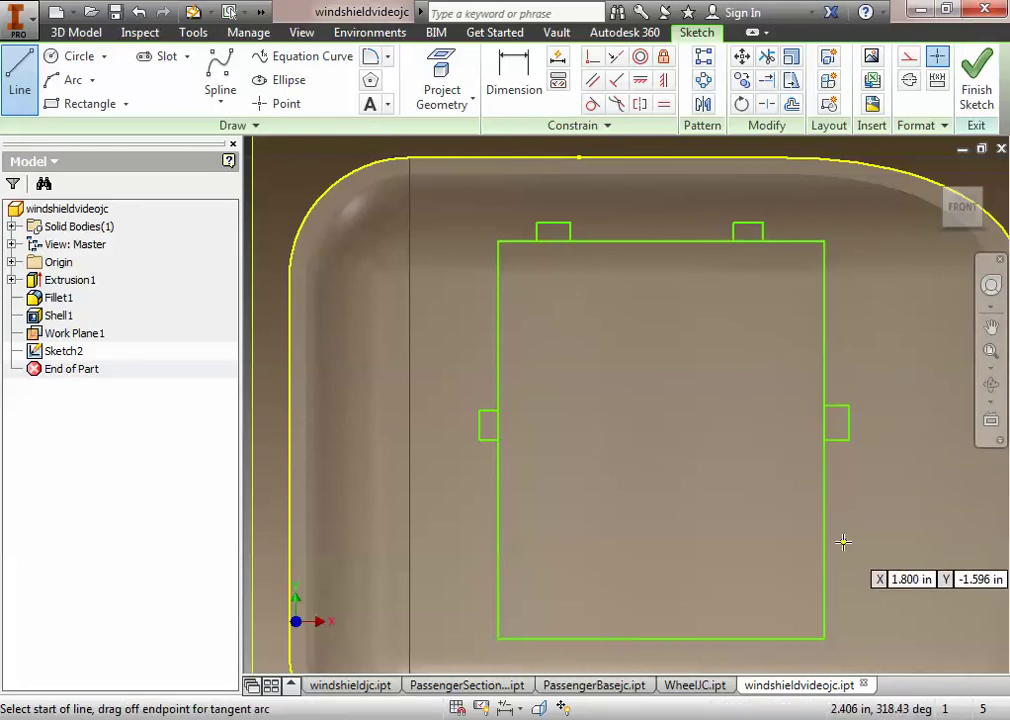
Draw two rectangular tabs projecting about 0.1 in below the rectangle's lower edge, aligned with the two upper tabs
click(537, 638)
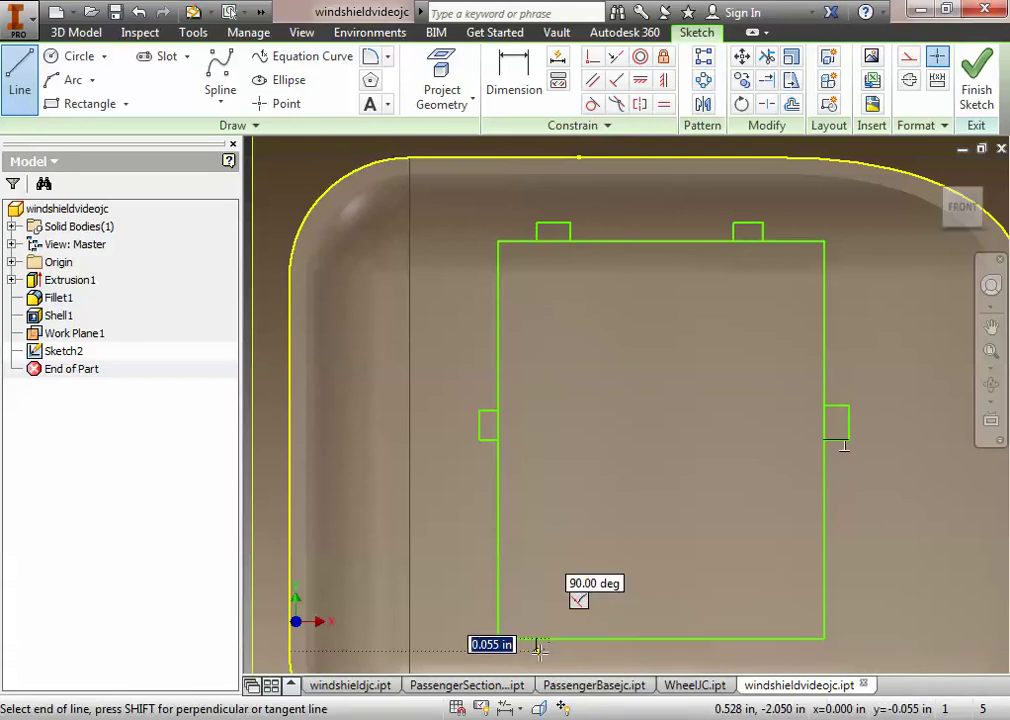
click(539, 660)
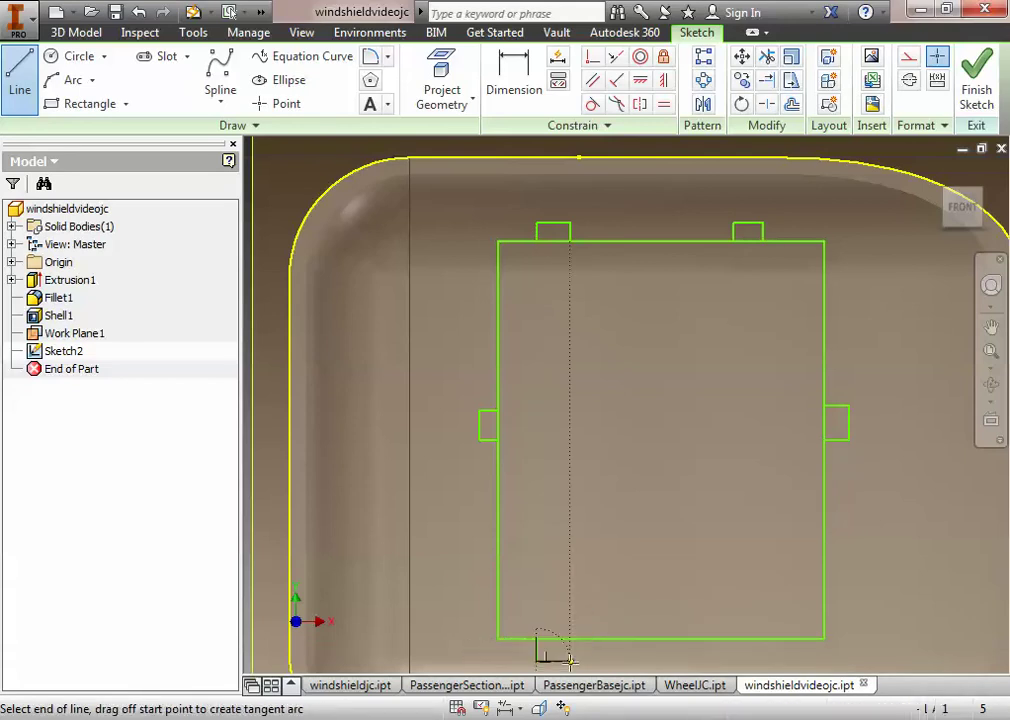
click(571, 660)
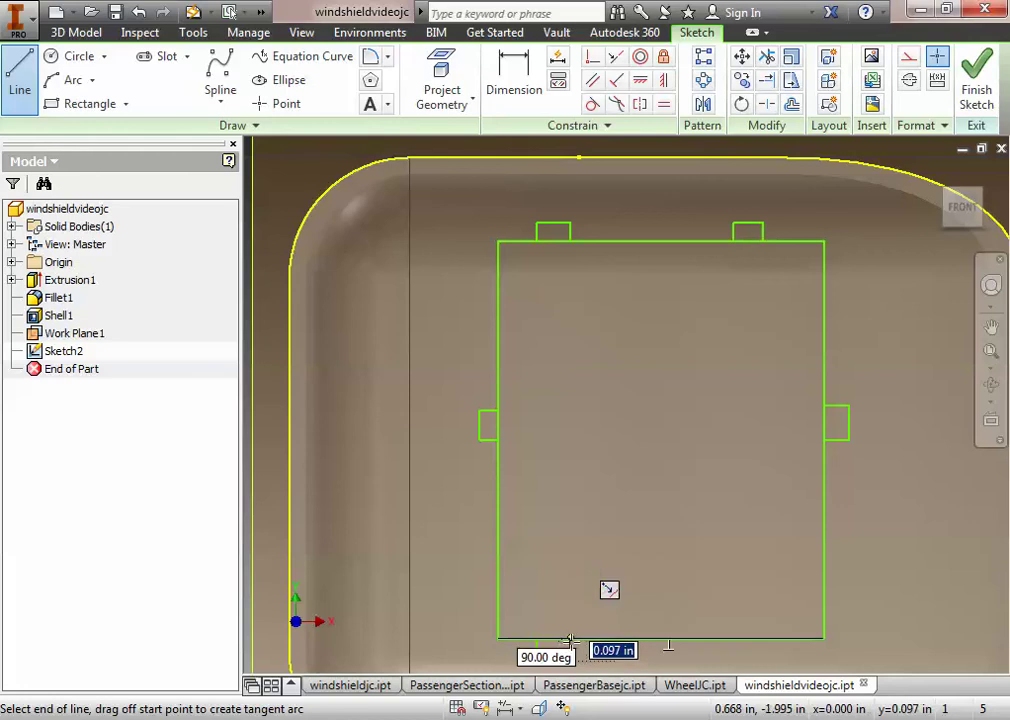
double_click(571, 638)
click(733, 659)
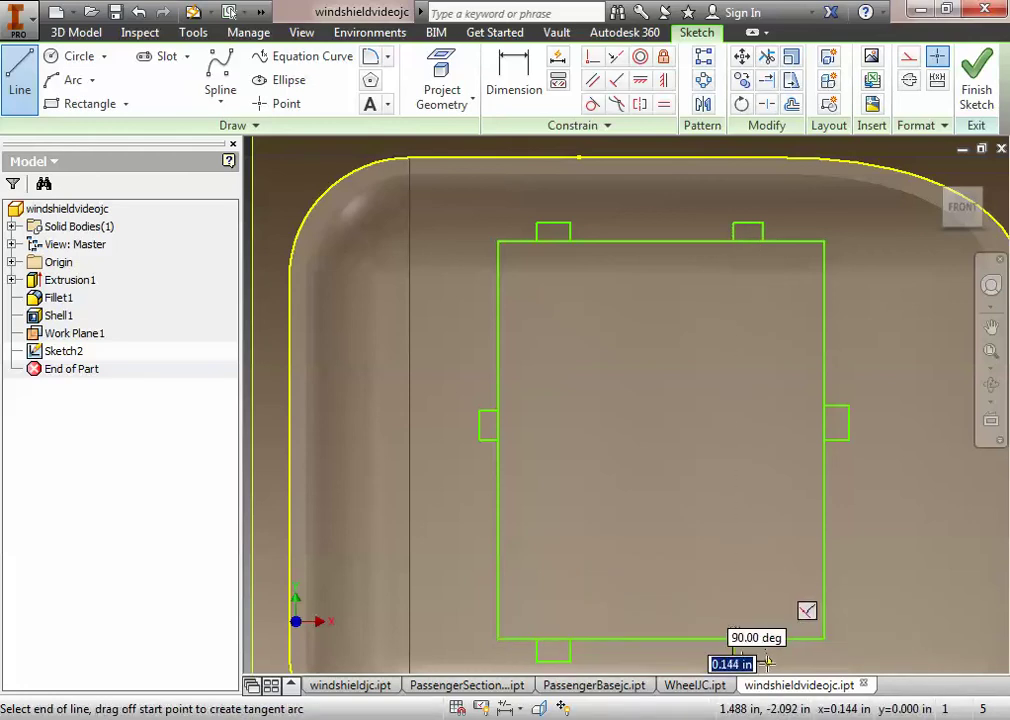
click(763, 660)
double_click(763, 638)
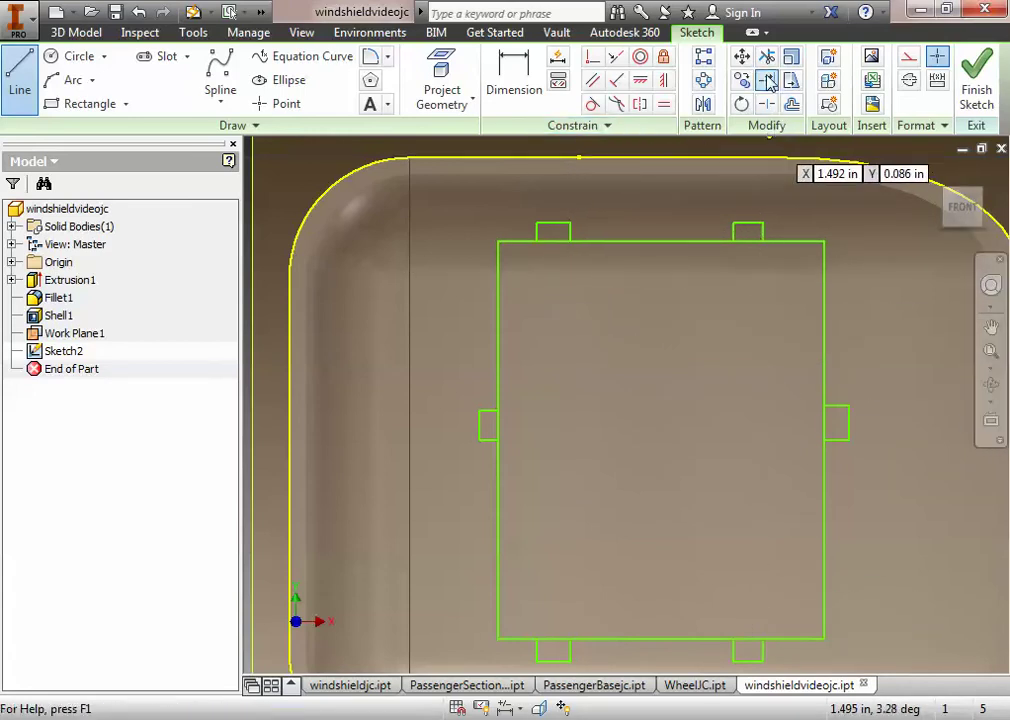
Trim the rectangle's edge segments across the bases of all six tabs to leave one continuous tabbed outline
click(767, 58)
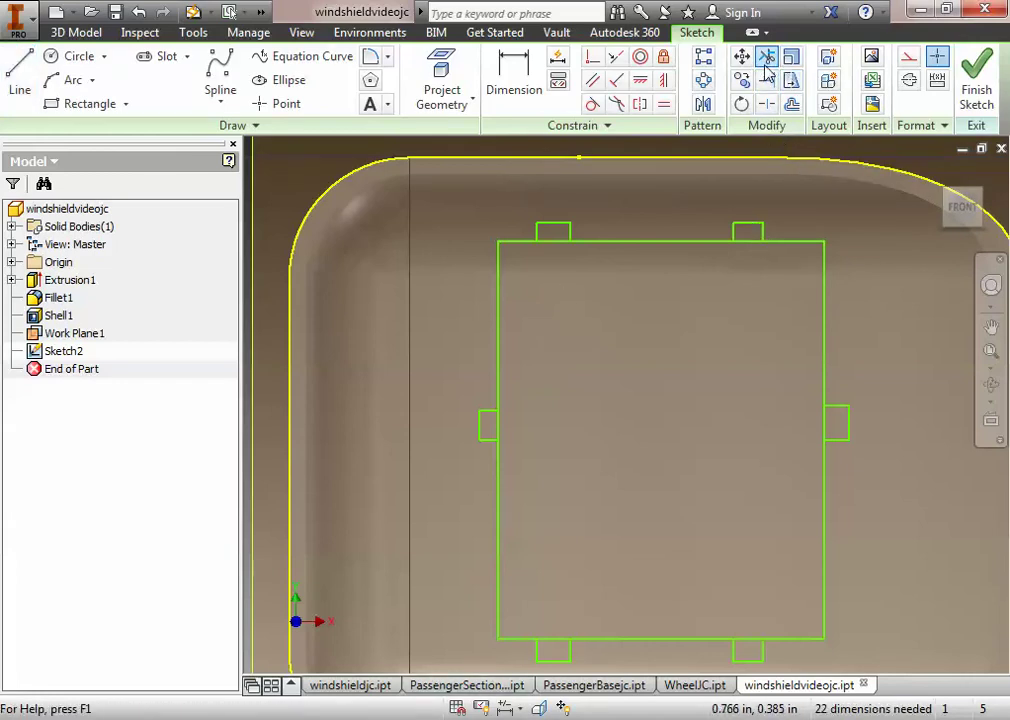
click(559, 248)
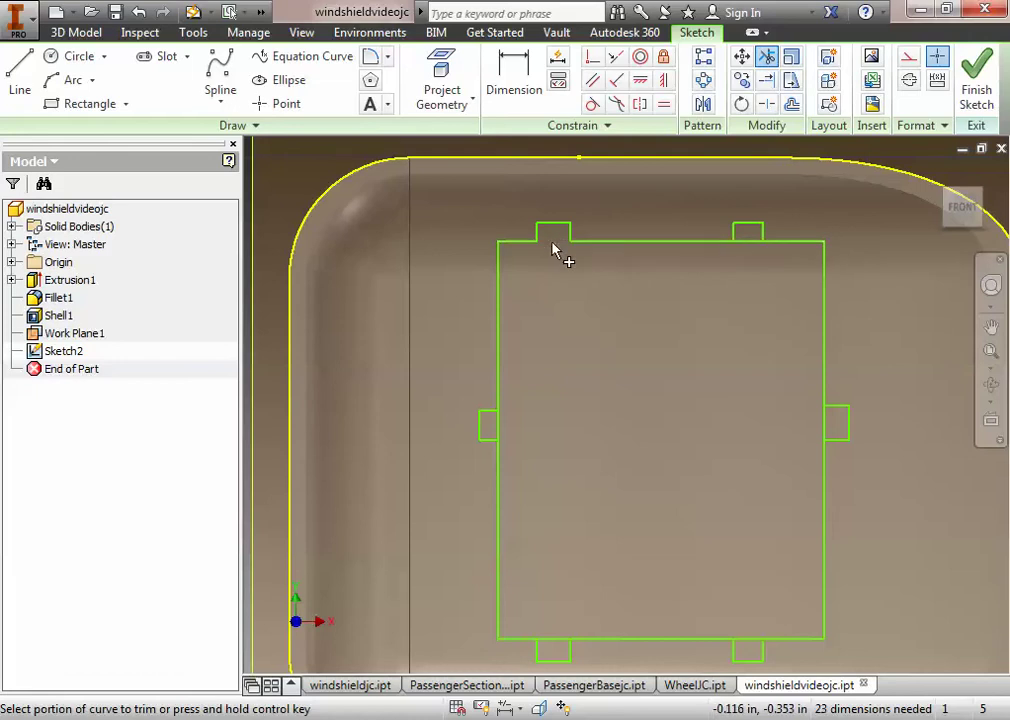
click(748, 240)
click(834, 420)
click(750, 640)
click(549, 640)
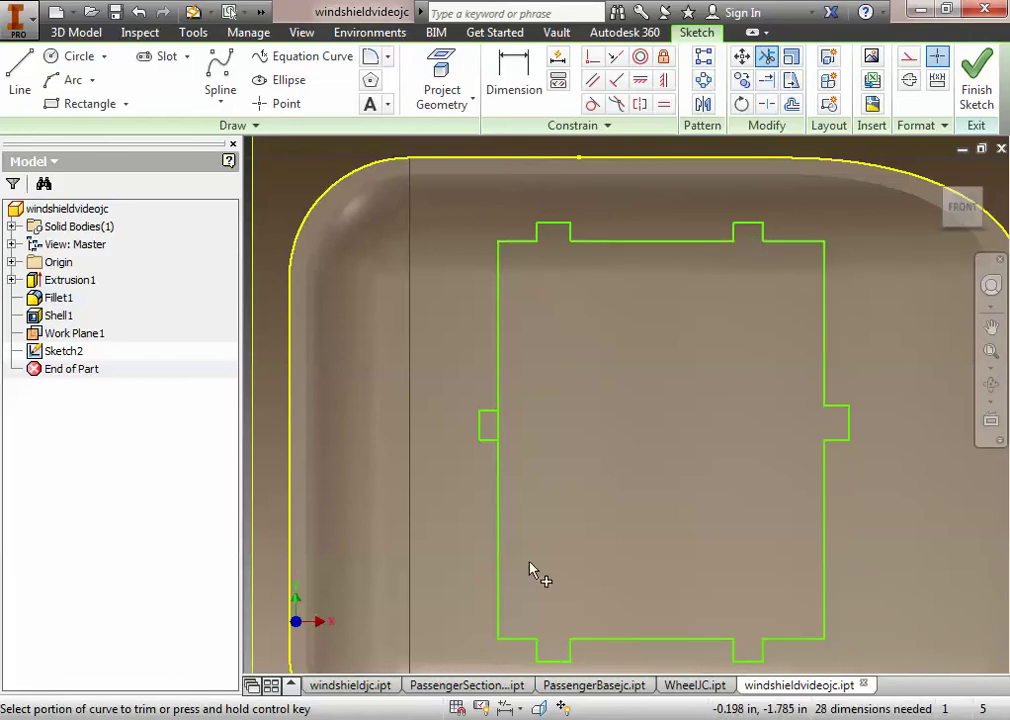
click(497, 428)
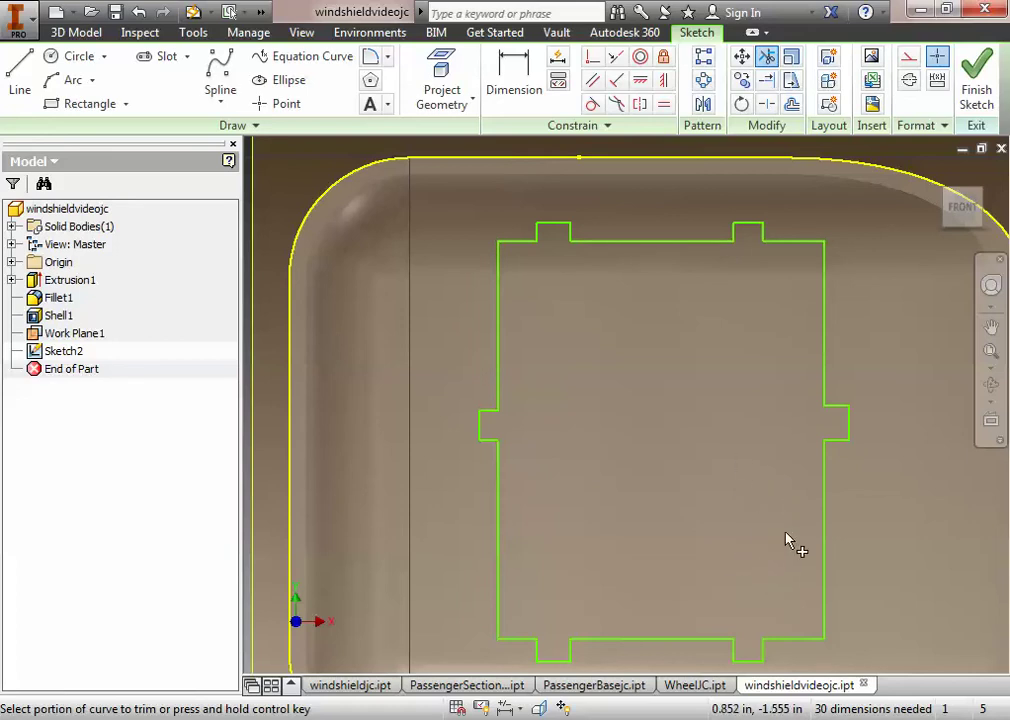
Dimension the profile's width between its two upper corners, and undo that dimension
click(514, 85)
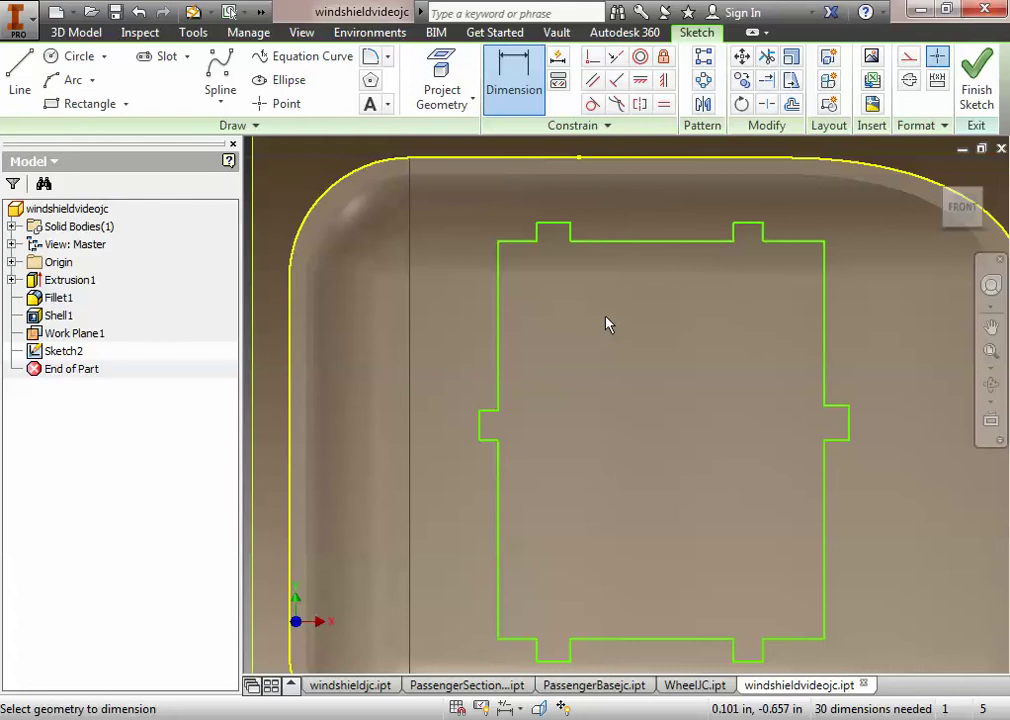
click(528, 250)
click(826, 244)
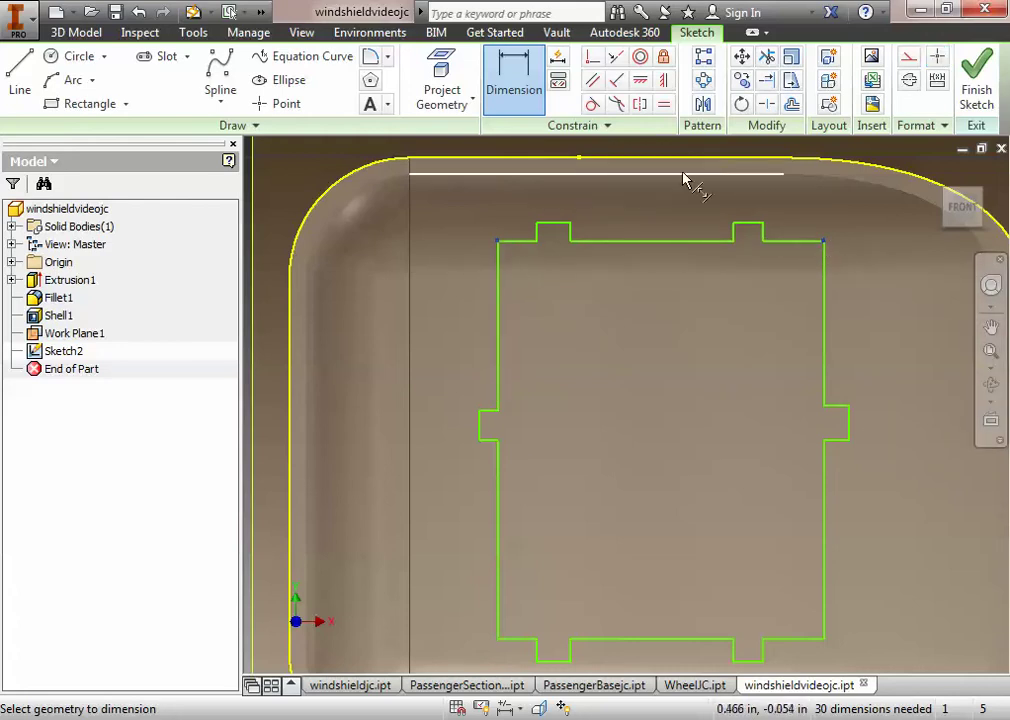
click(668, 205)
click(663, 207)
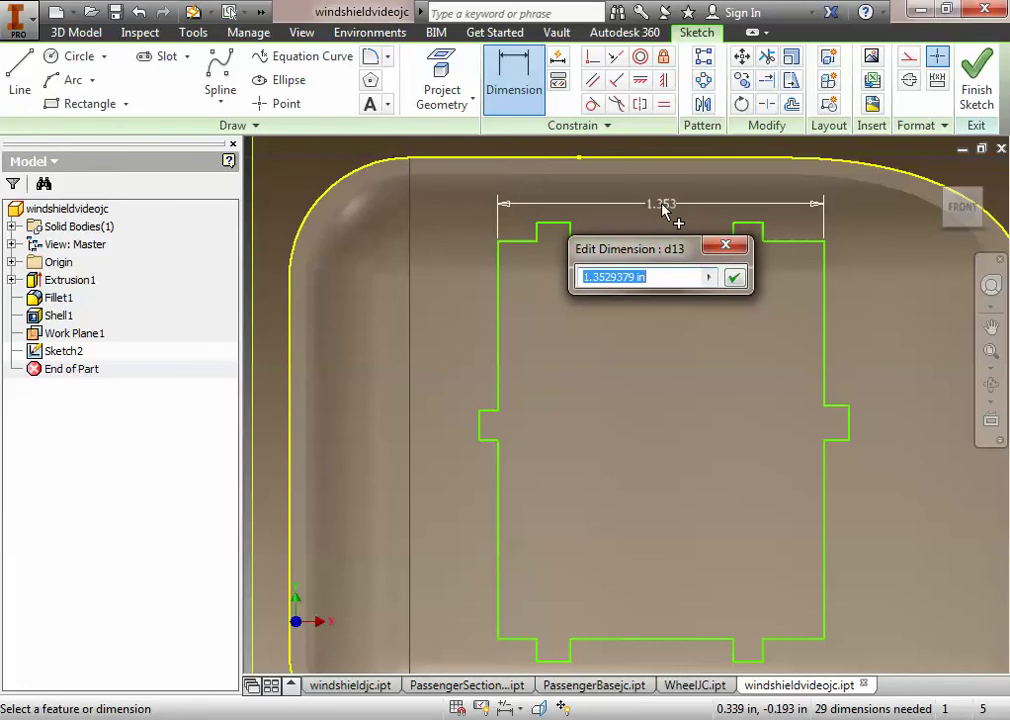
key(Return)
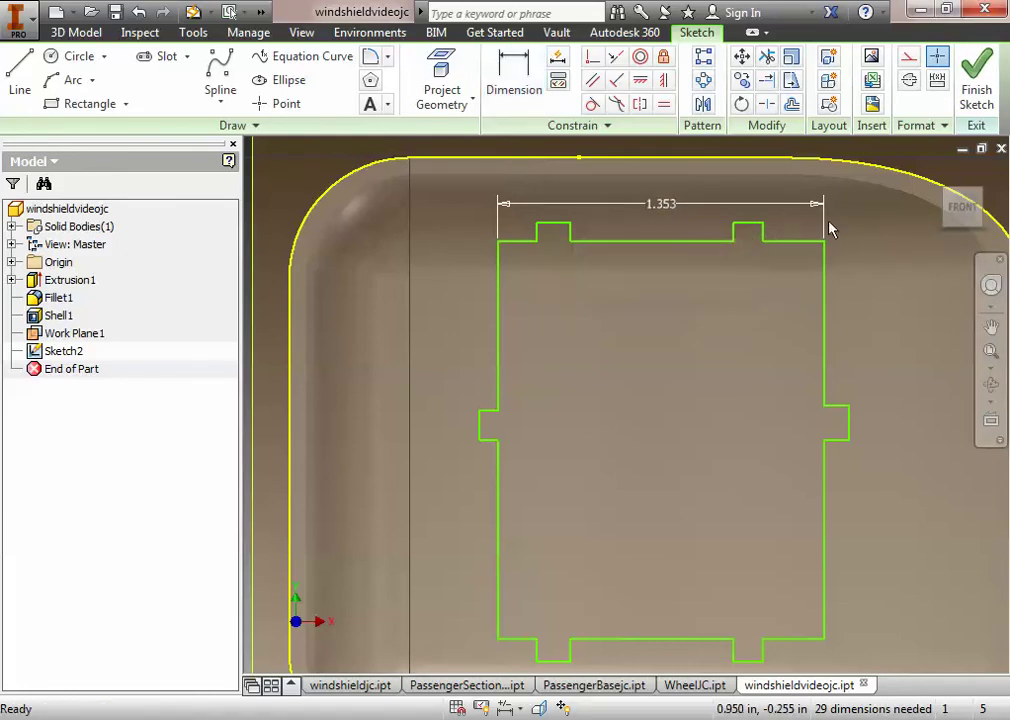
key(Escape)
key(ctrl+z)
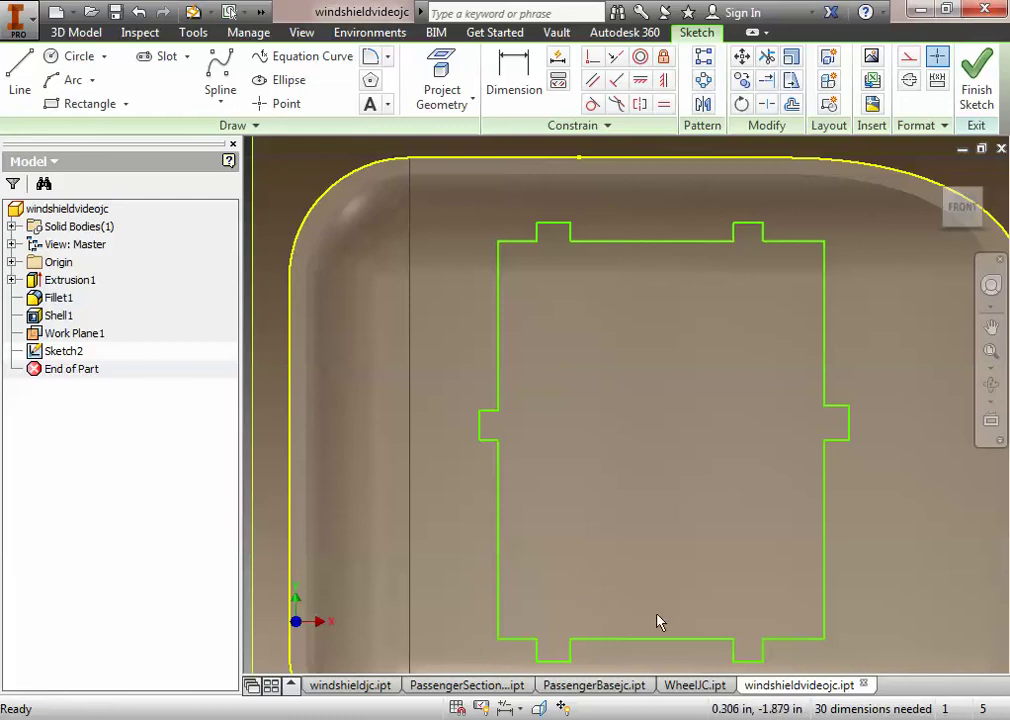
Dimension the distance from the profile's lower right vertical edge to the projected outline's right edge as .68 in
scroll(654, 602, down, 3)
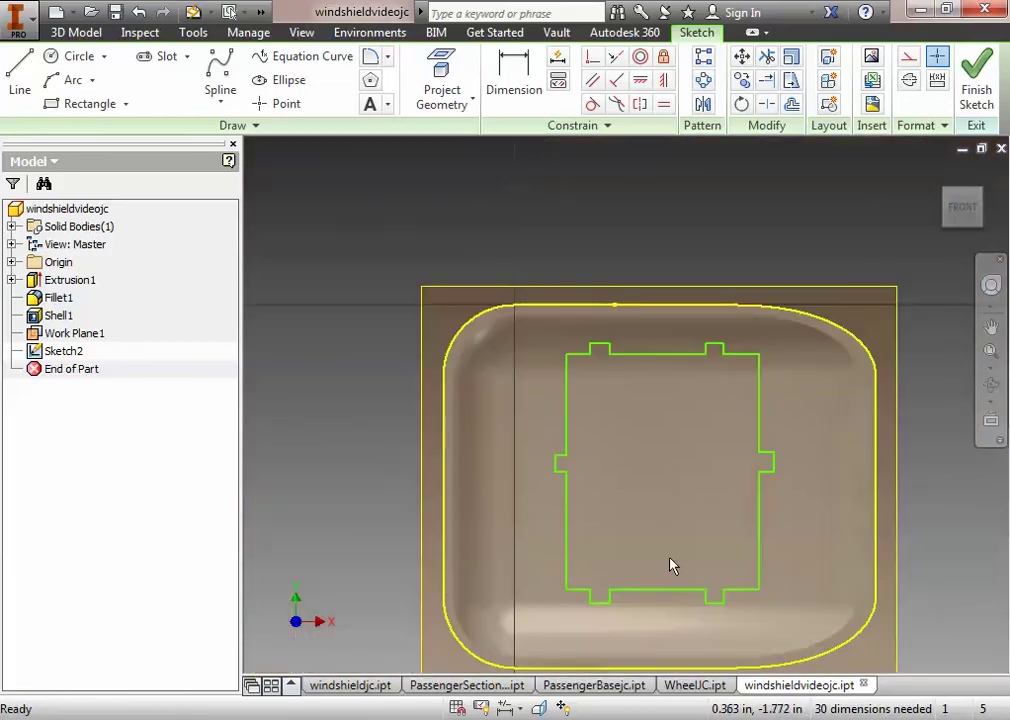
click(516, 72)
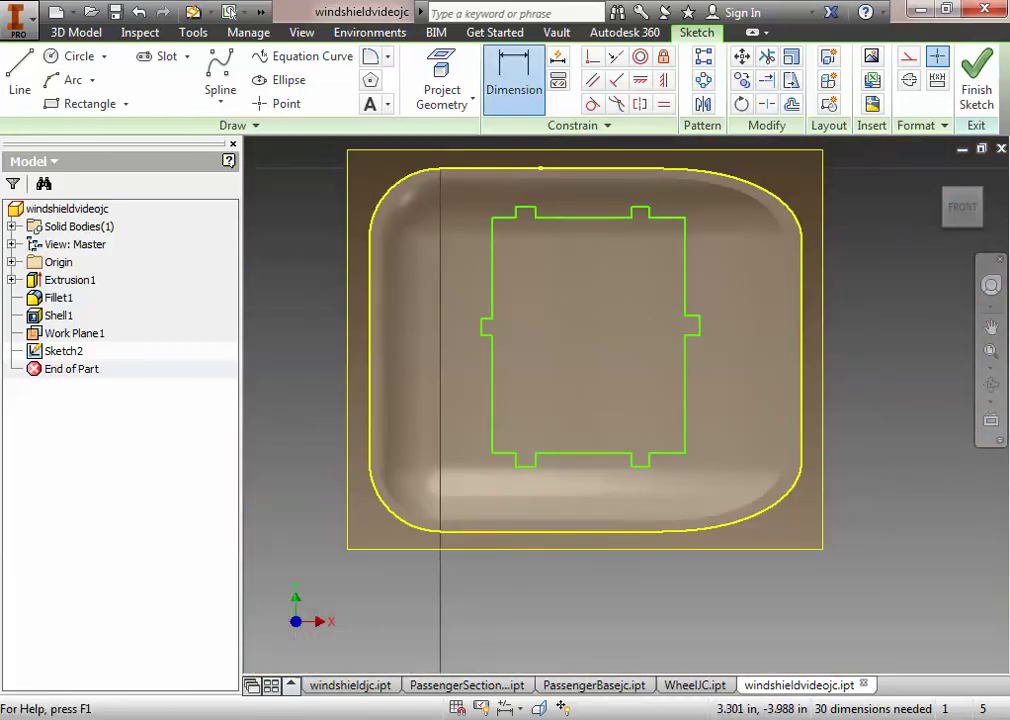
click(801, 455)
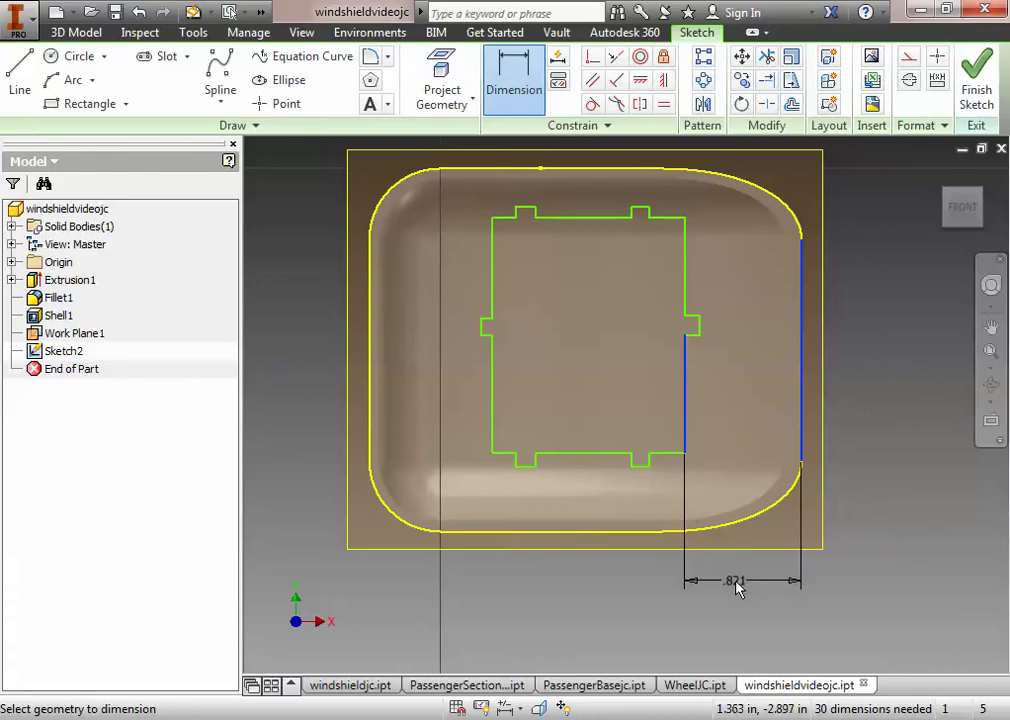
click(734, 582)
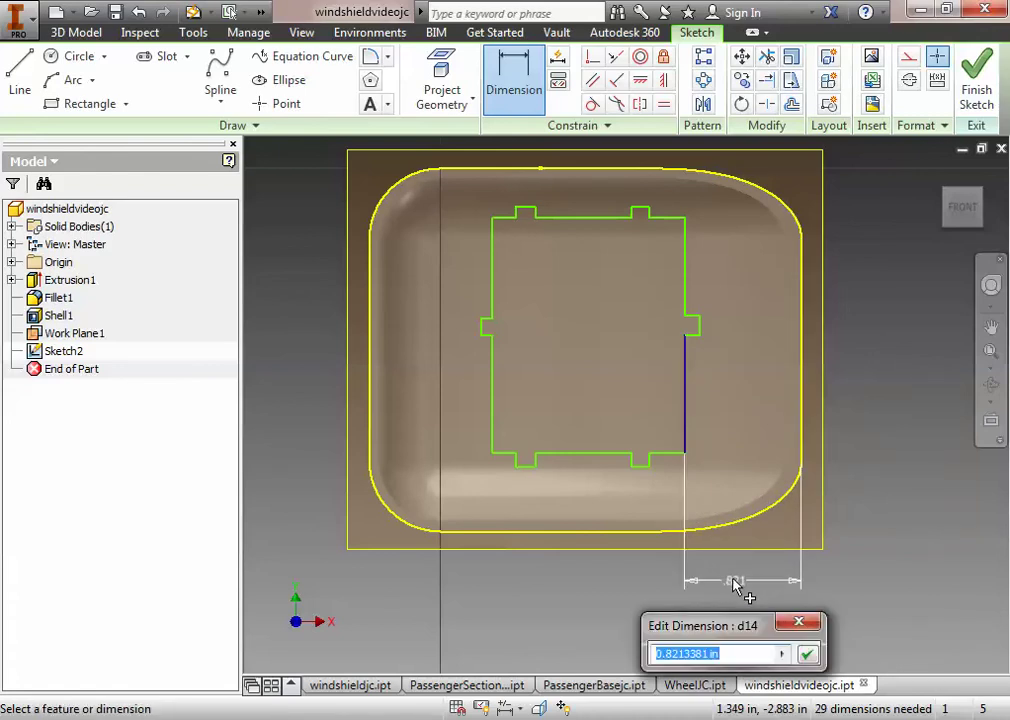
text(.68)
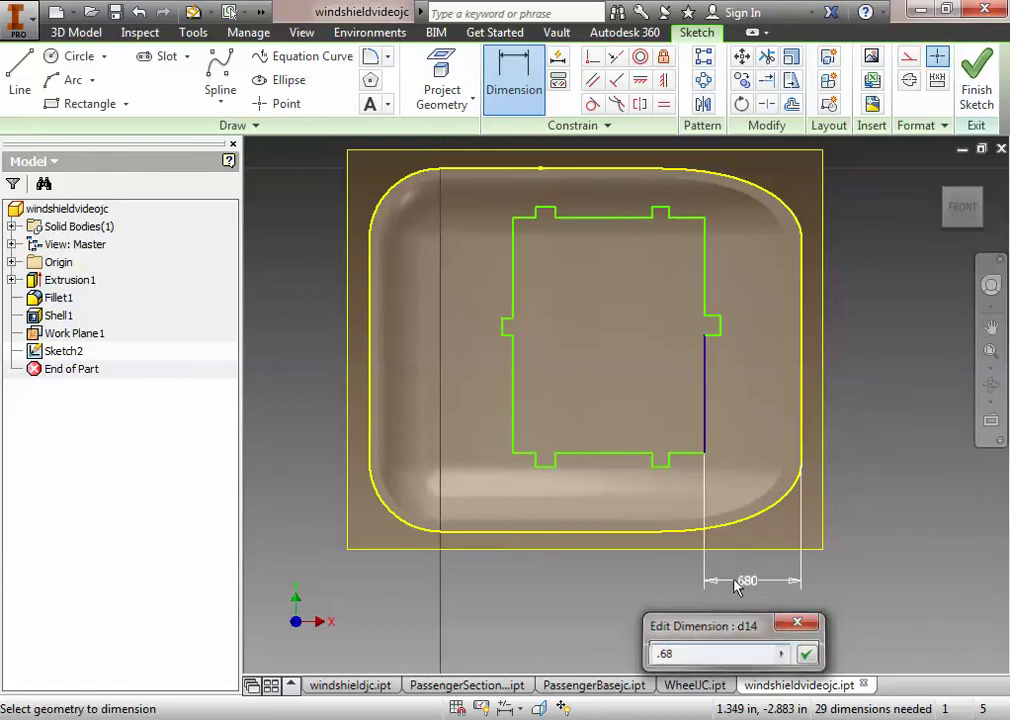
key(Return)
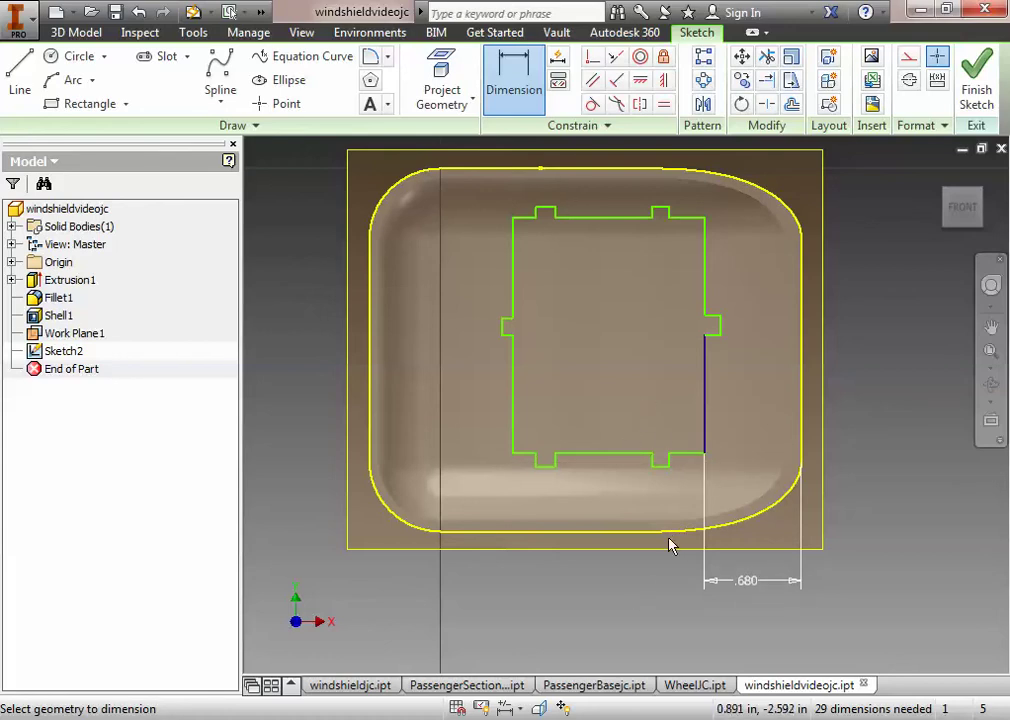
Place sketch points at the midpoints of the outer edges of all six tabs
scroll(609, 397, up, 4)
scroll(615, 379, down, 3)
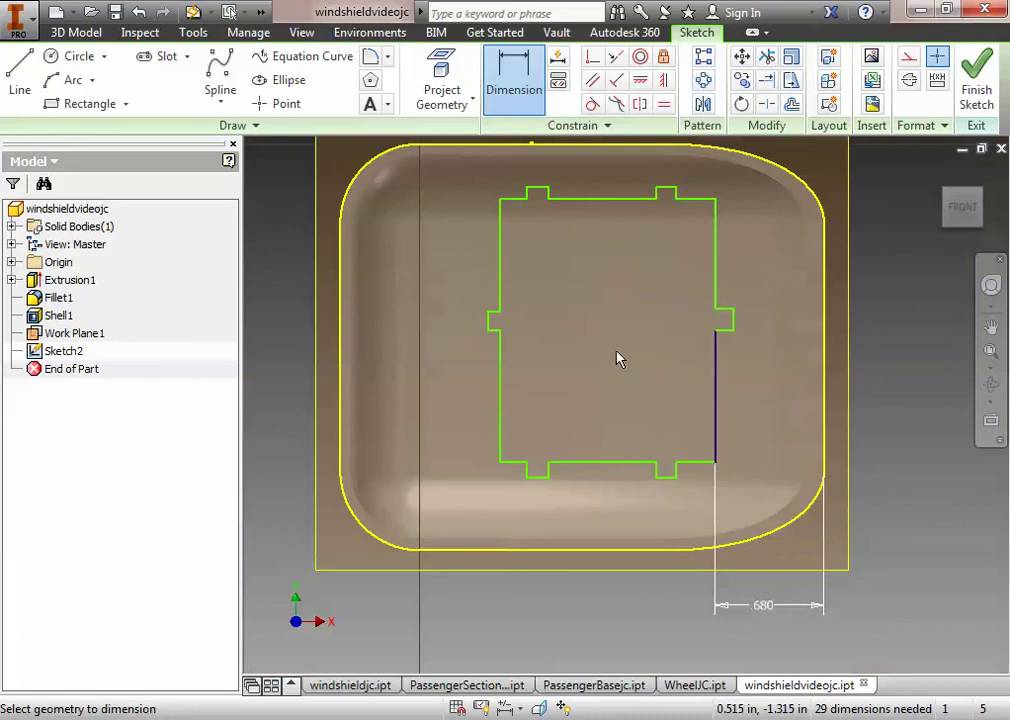
middle_drag(617, 358, 616, 416)
scroll(616, 416, up, 3)
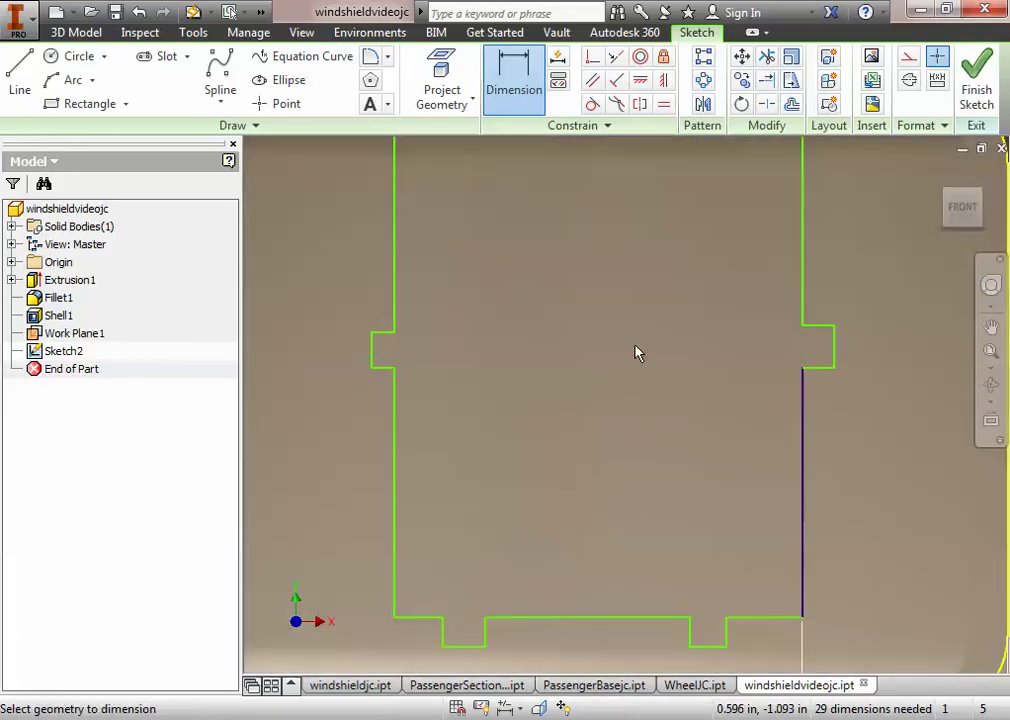
middle_drag(636, 352, 629, 383)
scroll(629, 383, down, 2)
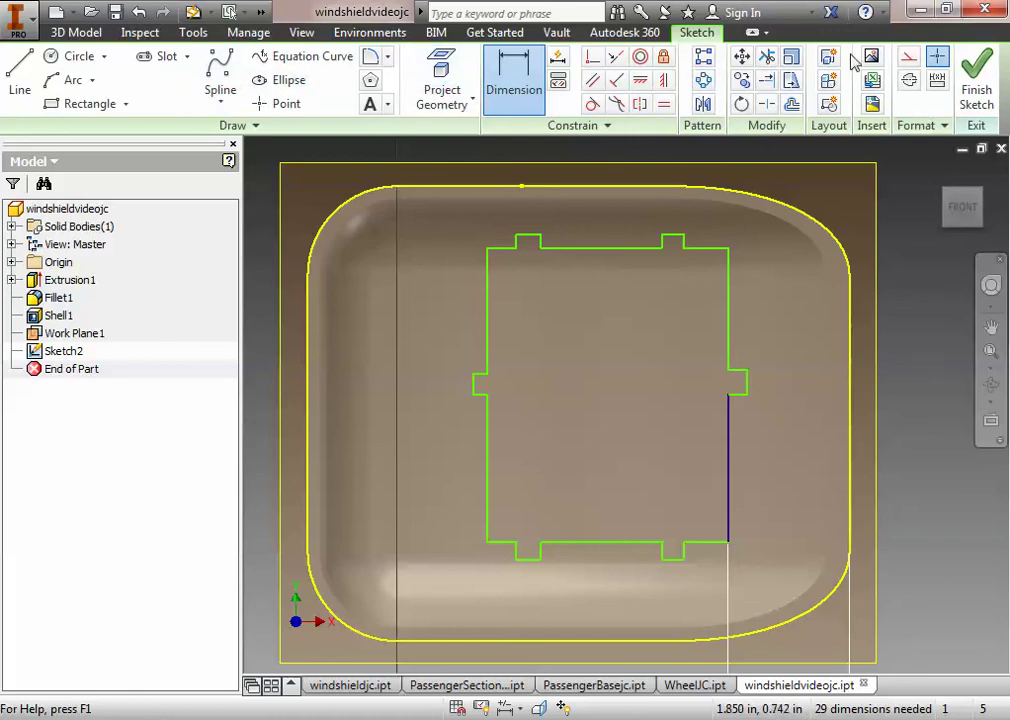
click(278, 104)
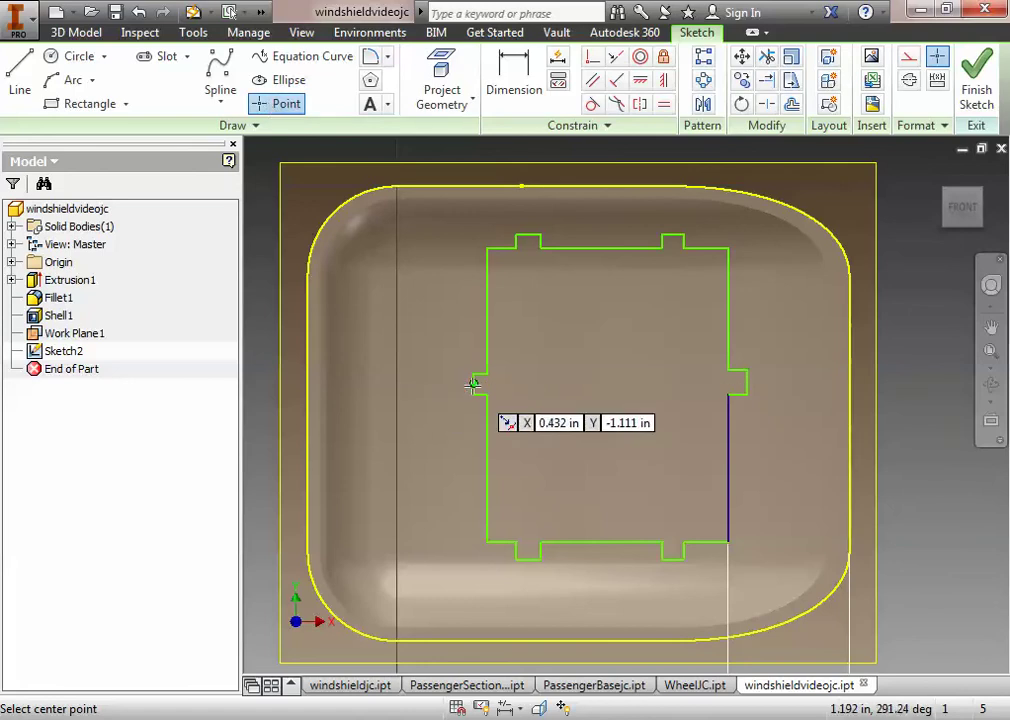
click(671, 558)
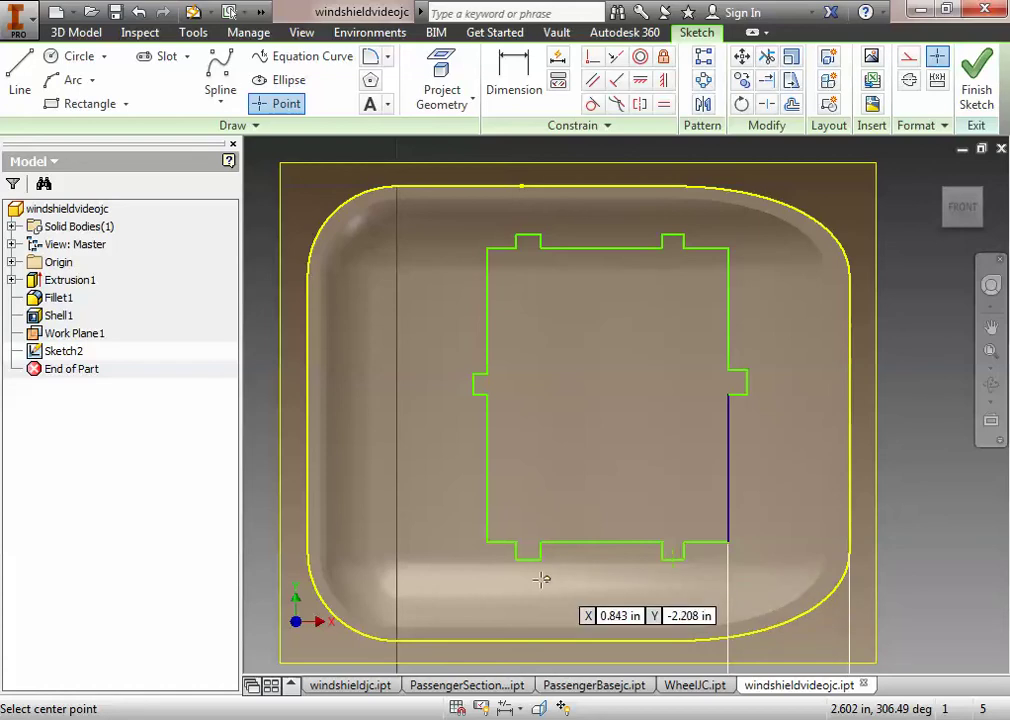
click(473, 382)
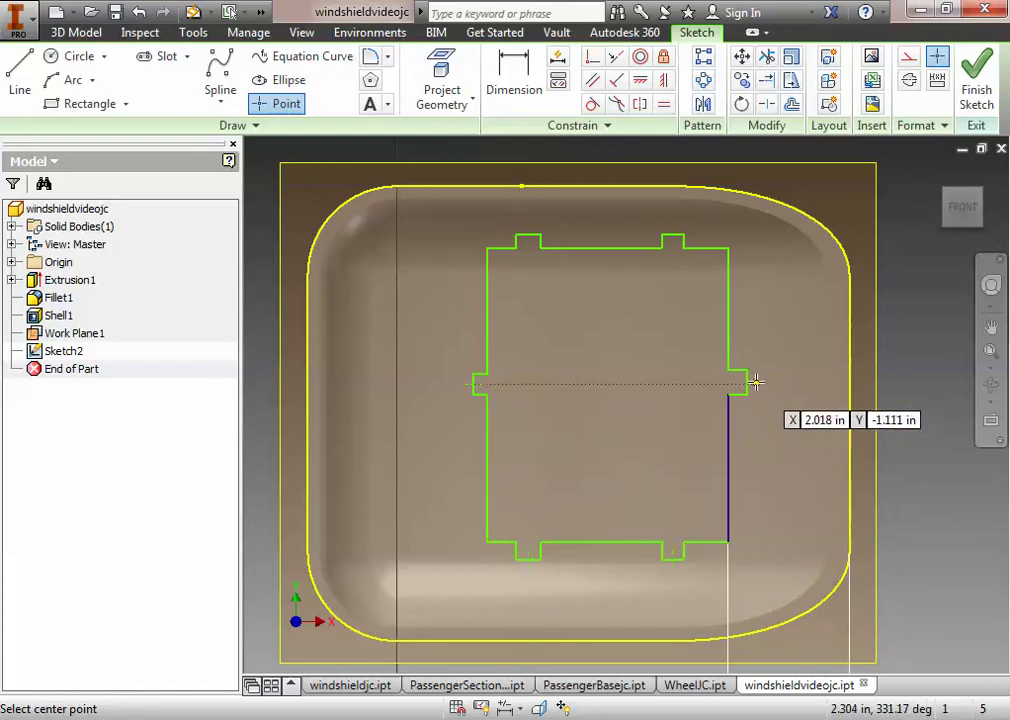
click(756, 382)
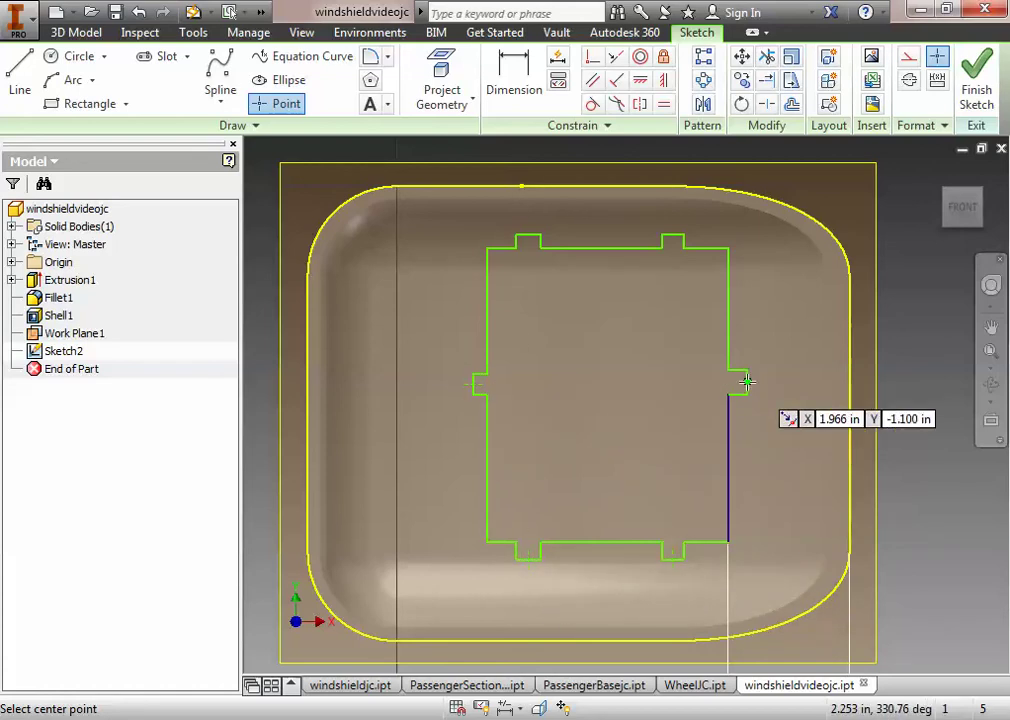
click(674, 235)
click(529, 235)
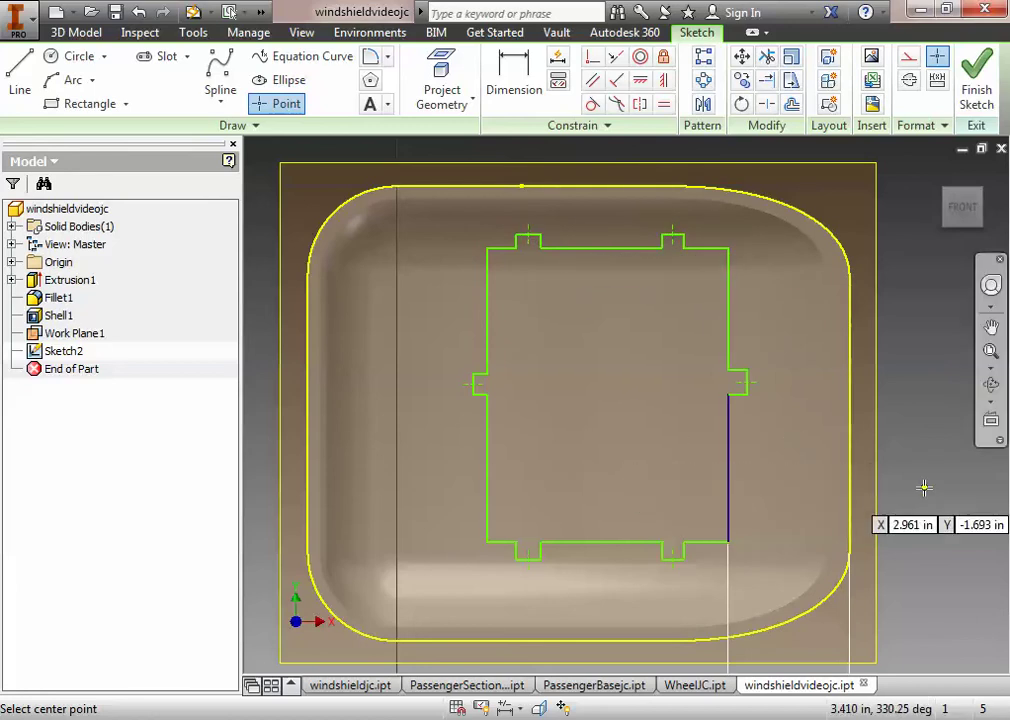
Dimension the distance from the lower right tab's midpoint to the projected outline's right edge as .95 in
key(d)
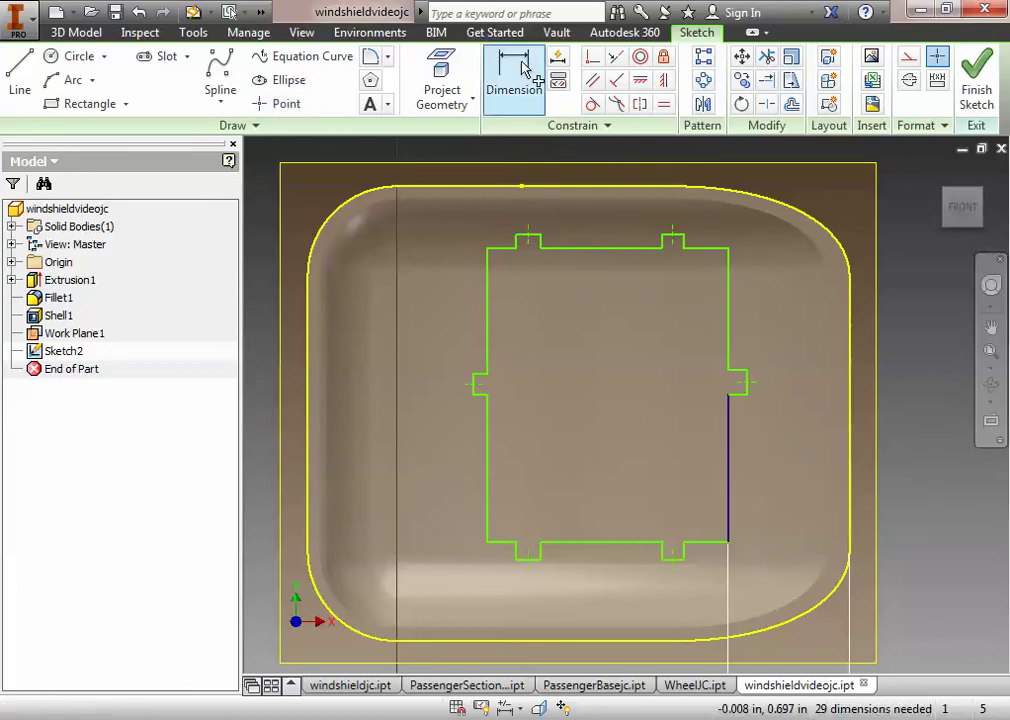
scroll(760, 532, up, 3)
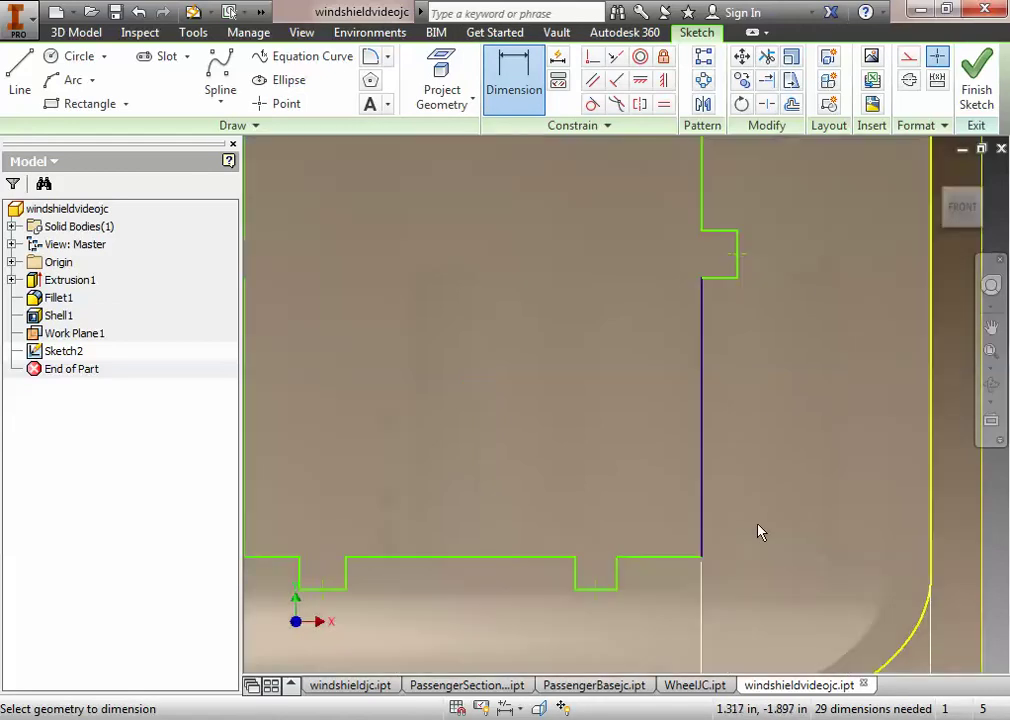
scroll(758, 528, down, 5)
middle_drag(751, 519, 742, 400)
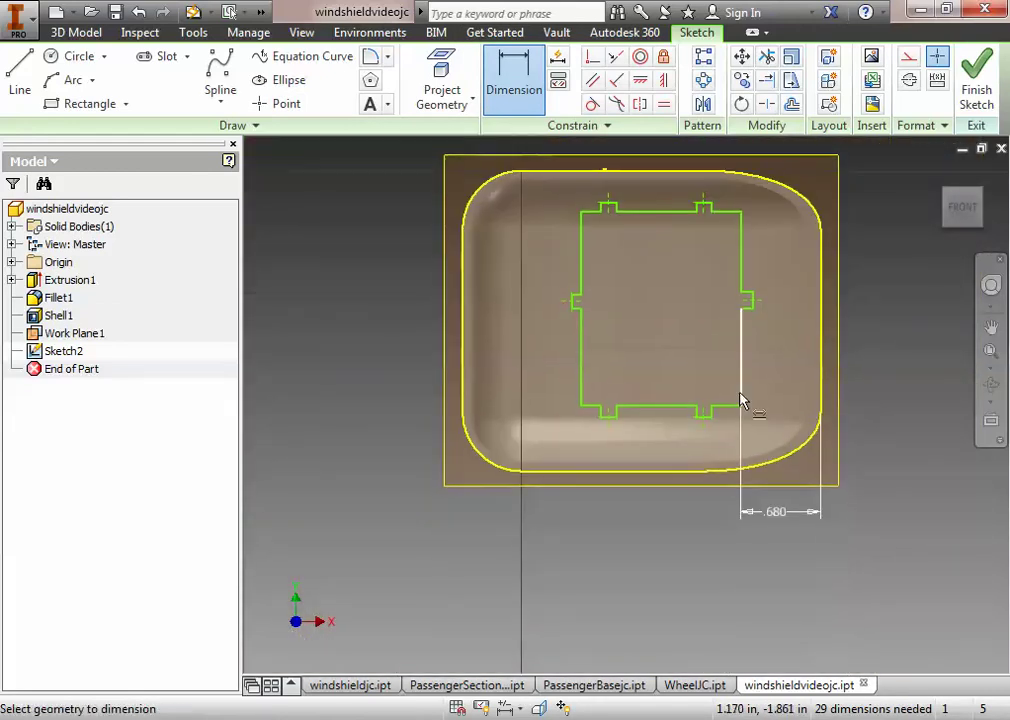
scroll(742, 401, up, 3)
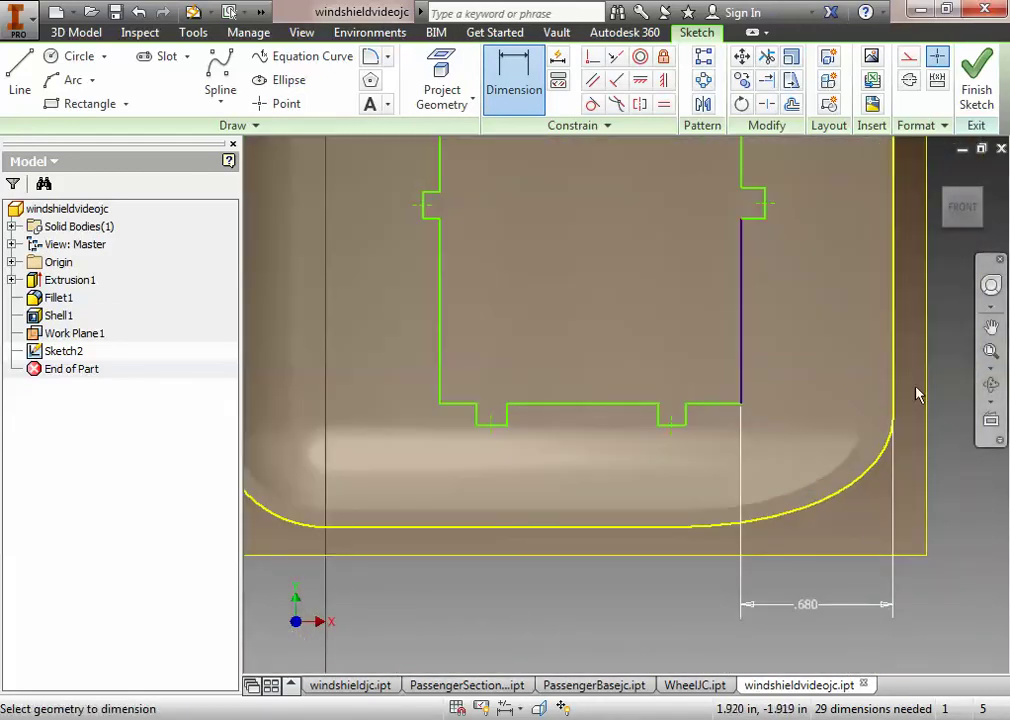
click(671, 425)
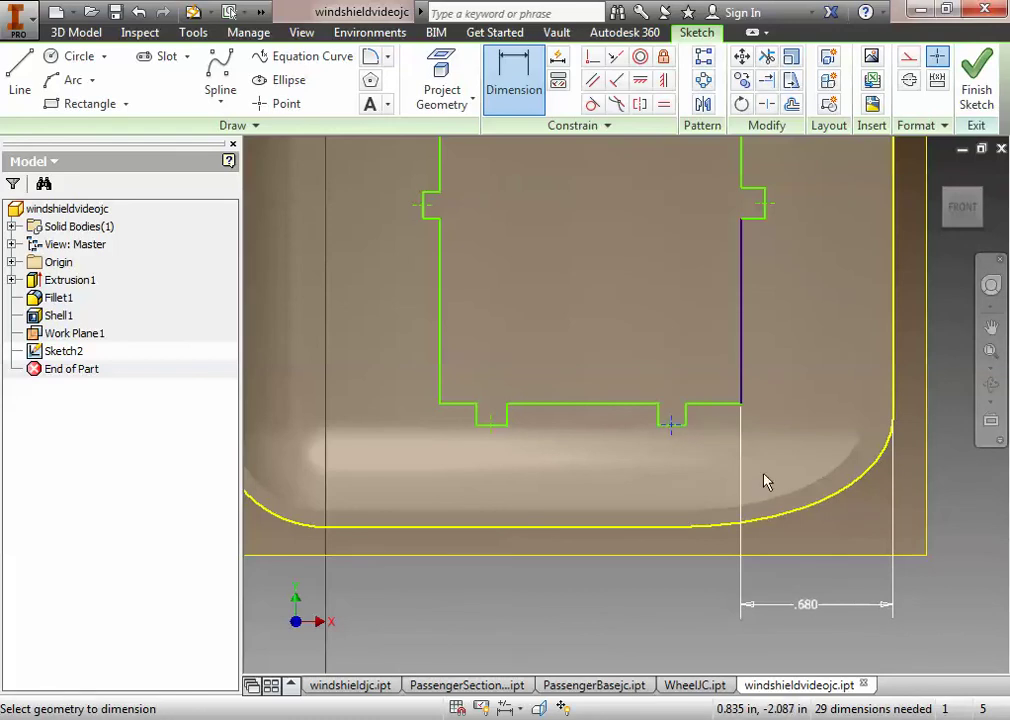
click(894, 401)
click(786, 648)
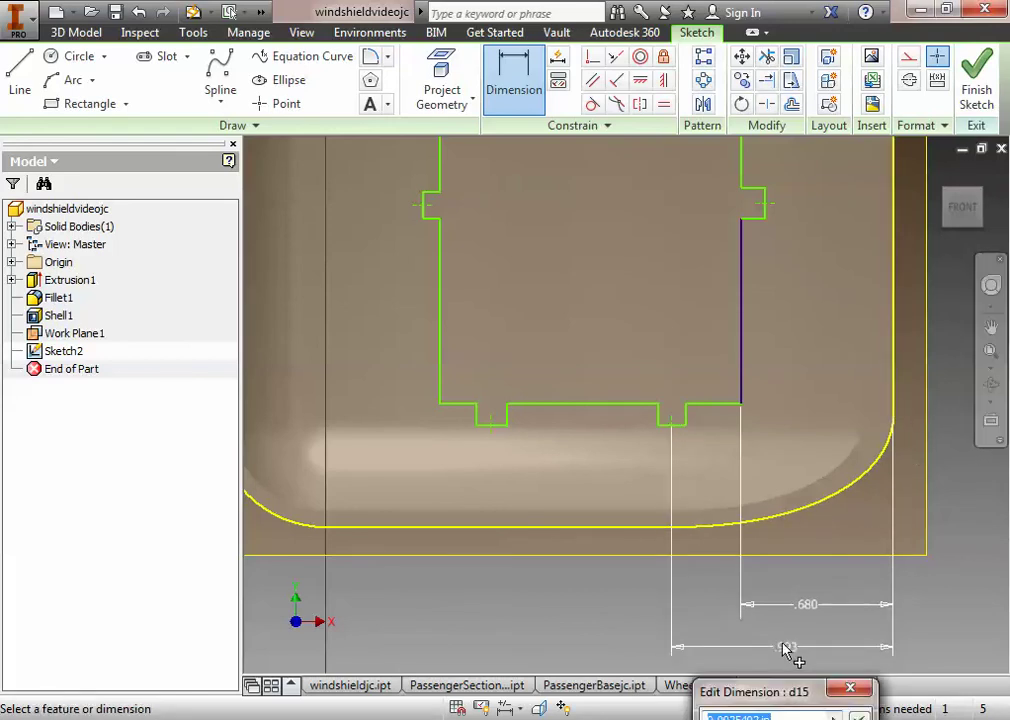
text(.95)
key(Return)
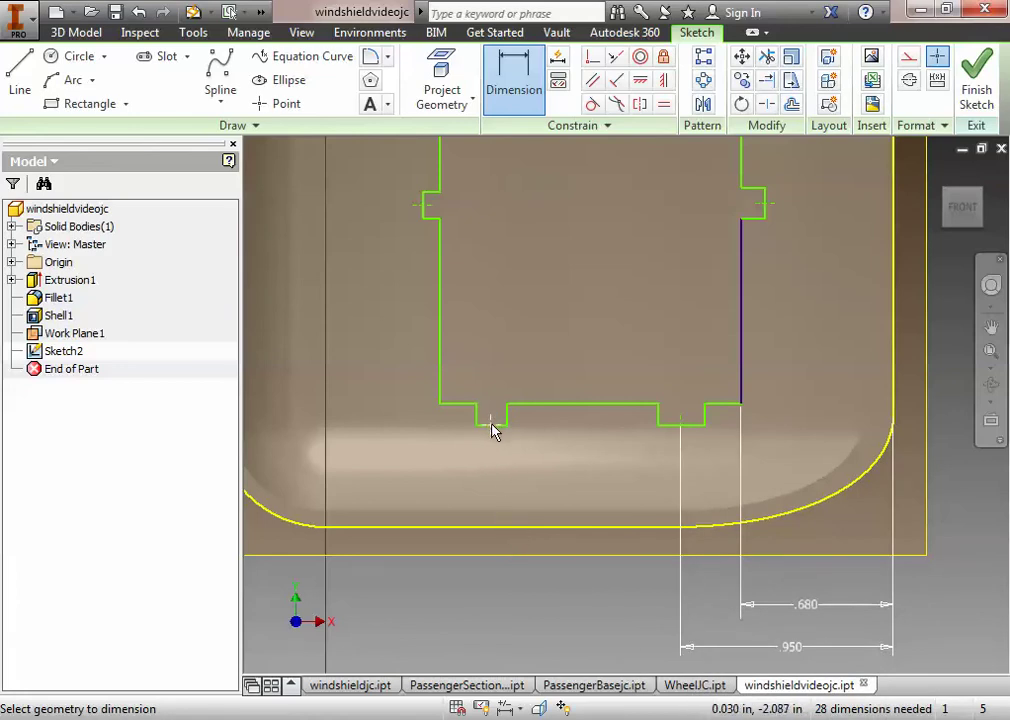
Dimension the distance from the lower left tab's midpoint to the projected outline's right edge as 1.94 in
click(892, 385)
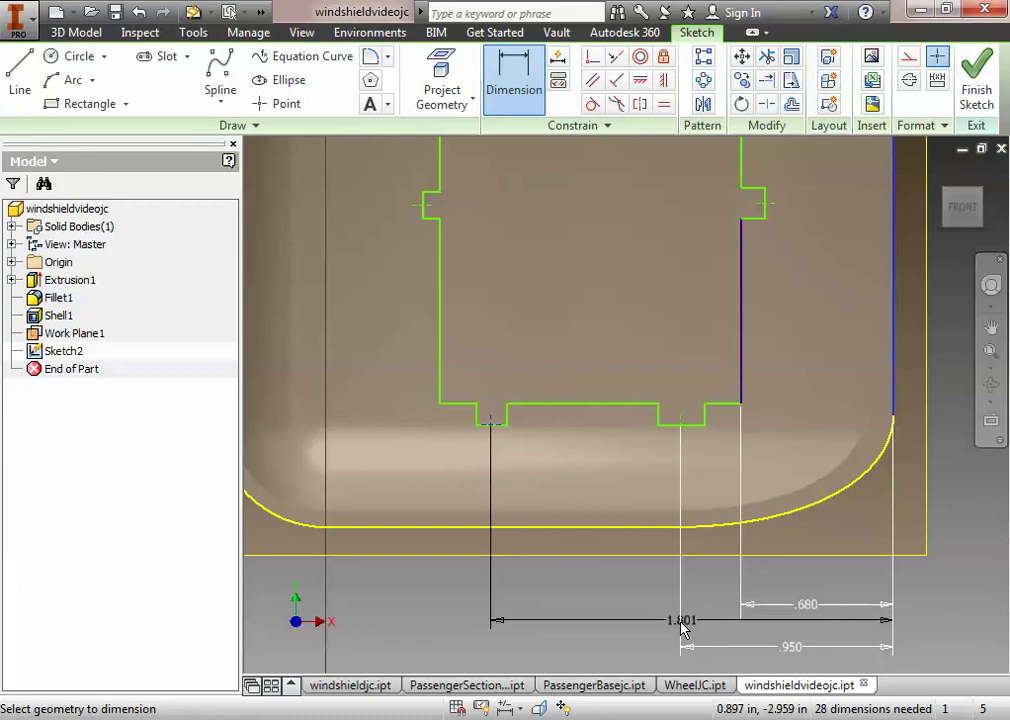
click(672, 664)
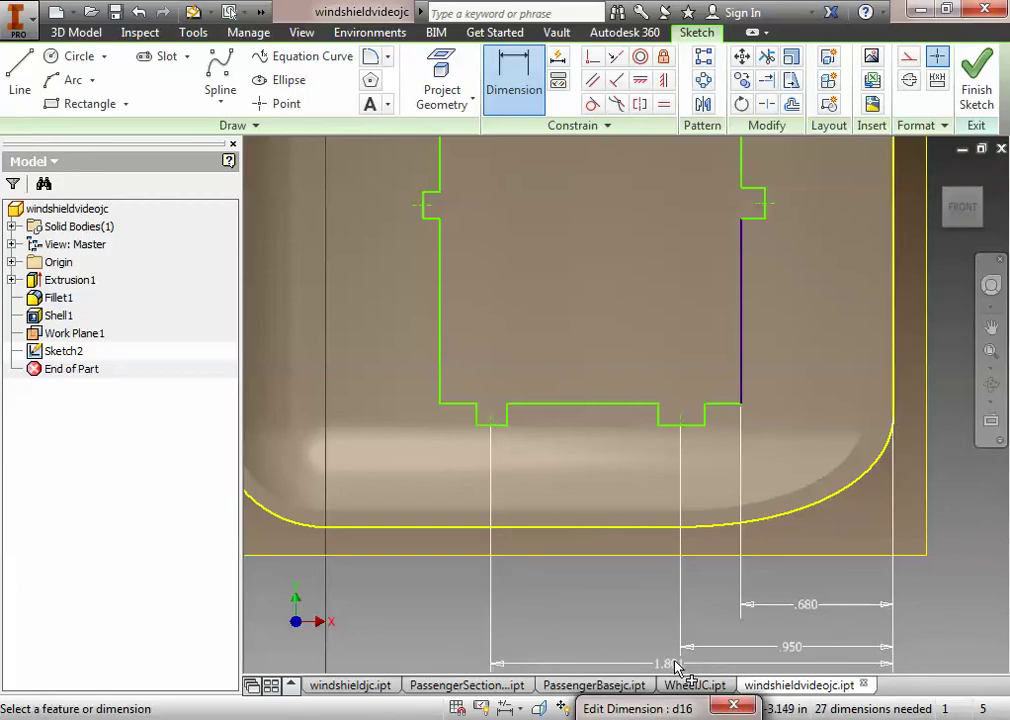
key(Return)
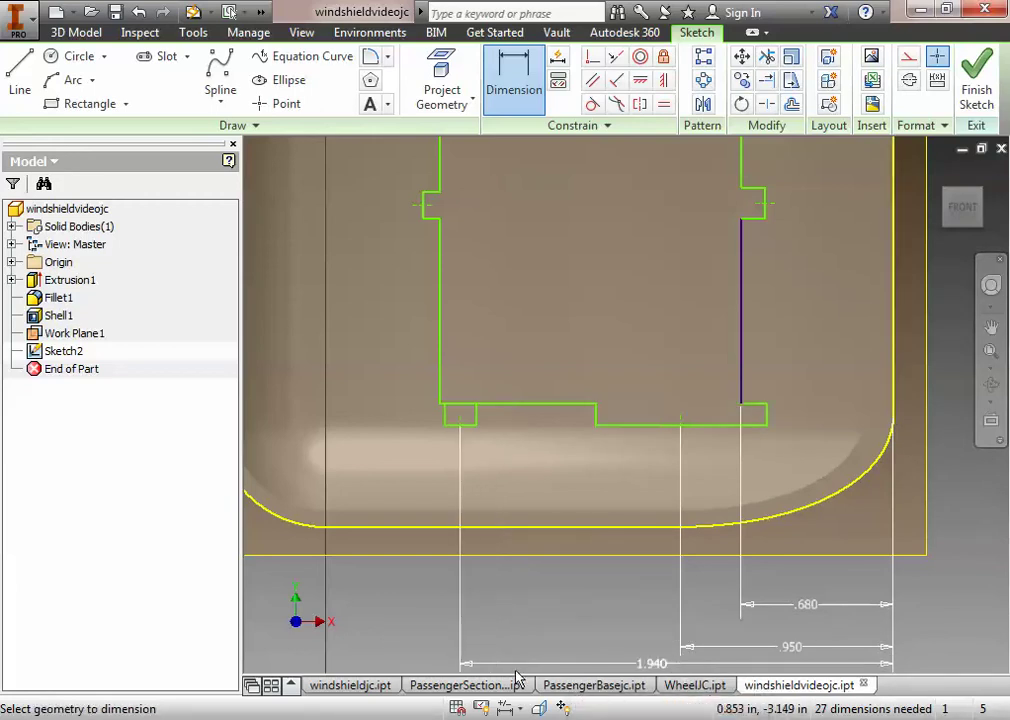
scroll(835, 497, up, 3)
scroll(767, 480, down, 5)
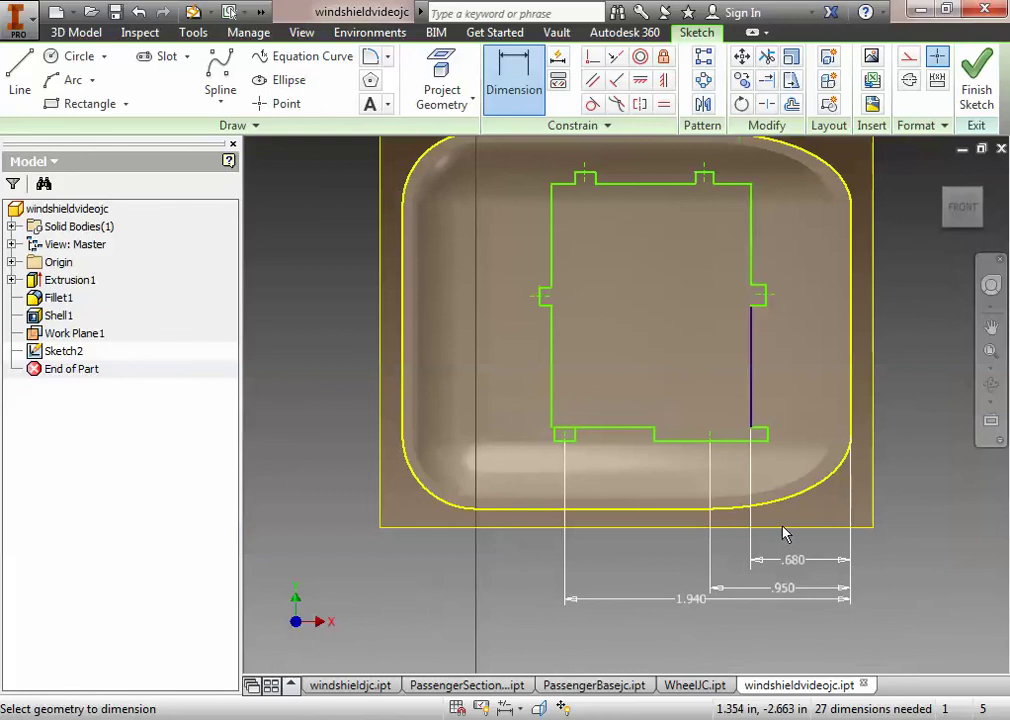
scroll(782, 593, up, 2)
mouse_move(782, 593)
middle_down()
mouse_move(800, 447)
mouse_move(770, 490)
middle_up()
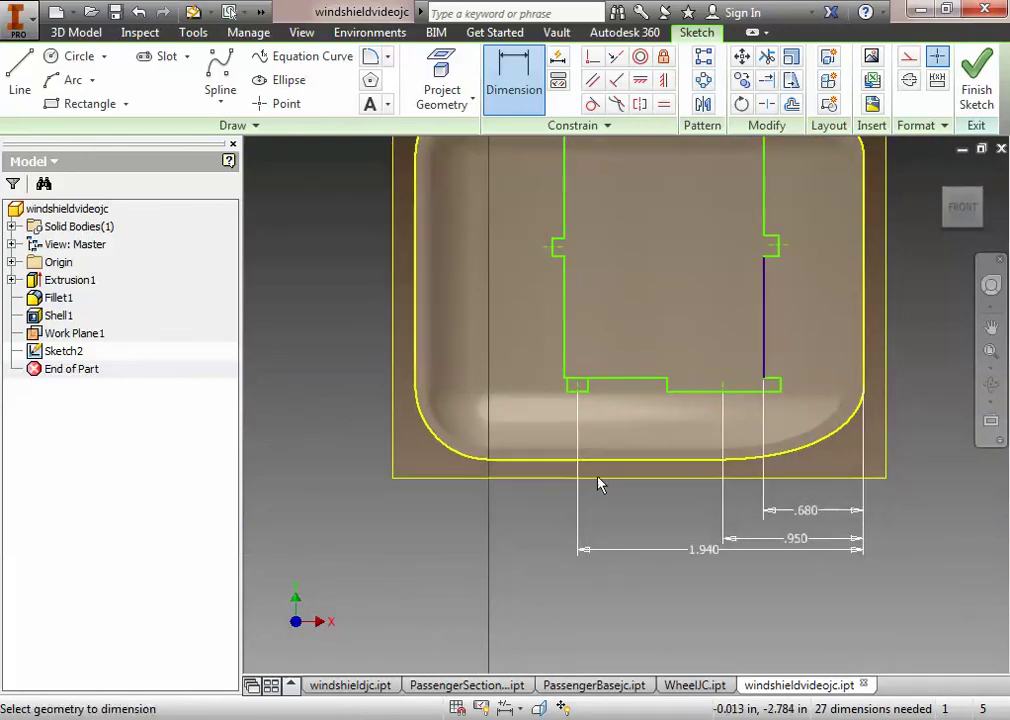
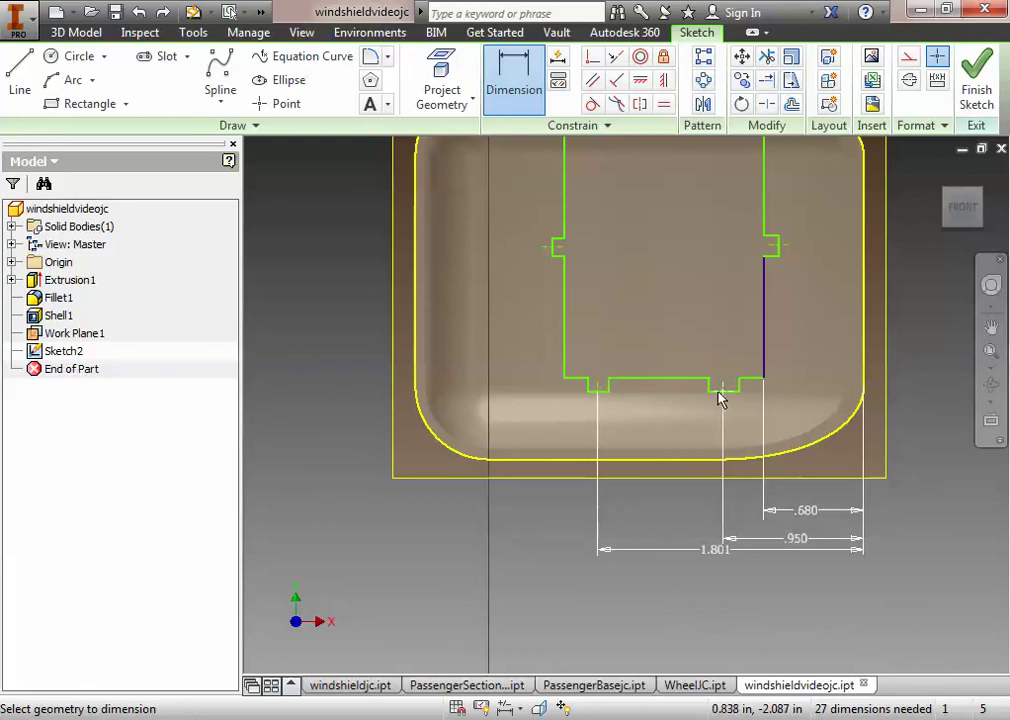
Dimension the lower right tab's depth, from its outer edge to the profile's bottom edge, as .04 in
scroll(712, 400, down, 5)
scroll(705, 400, up, 2)
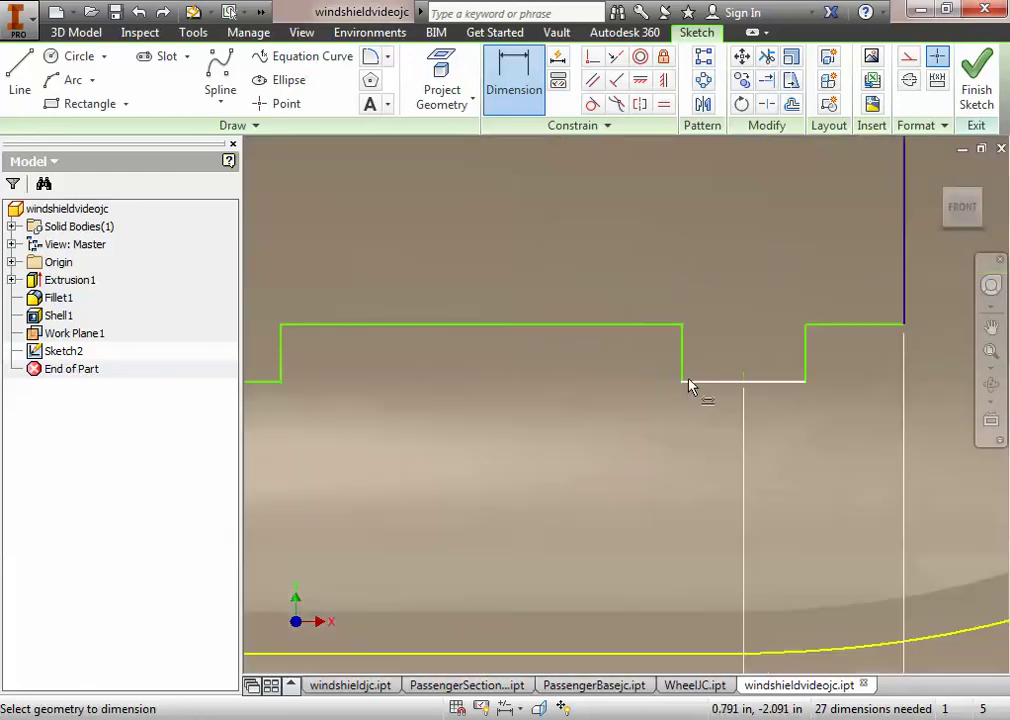
click(703, 384)
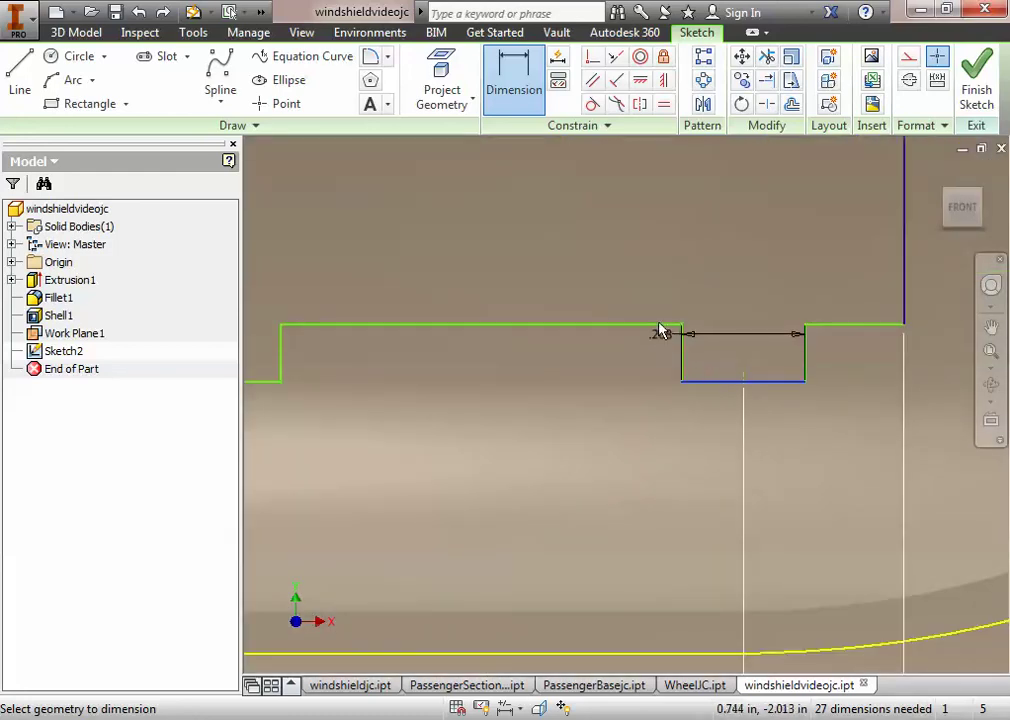
click(647, 330)
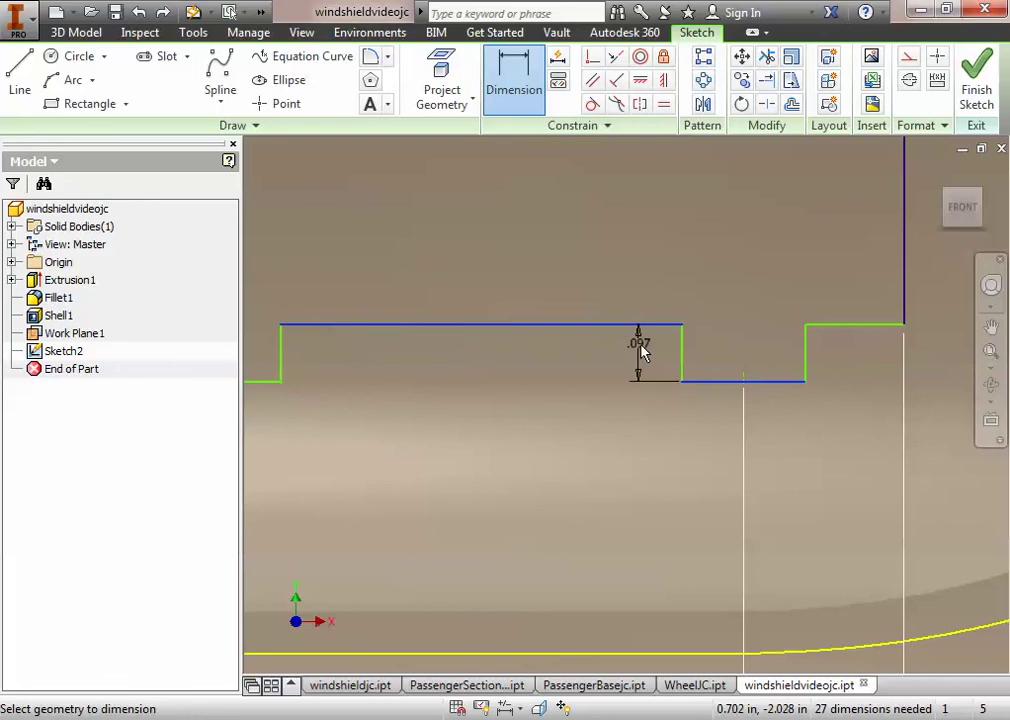
click(642, 425)
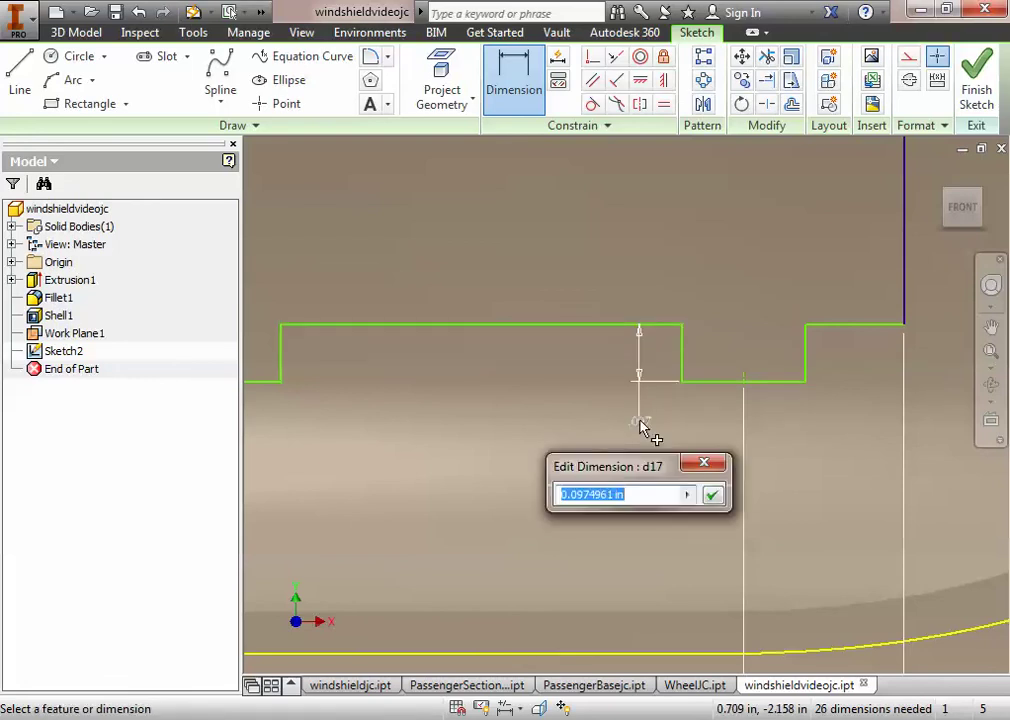
text(.04)
key(Return)
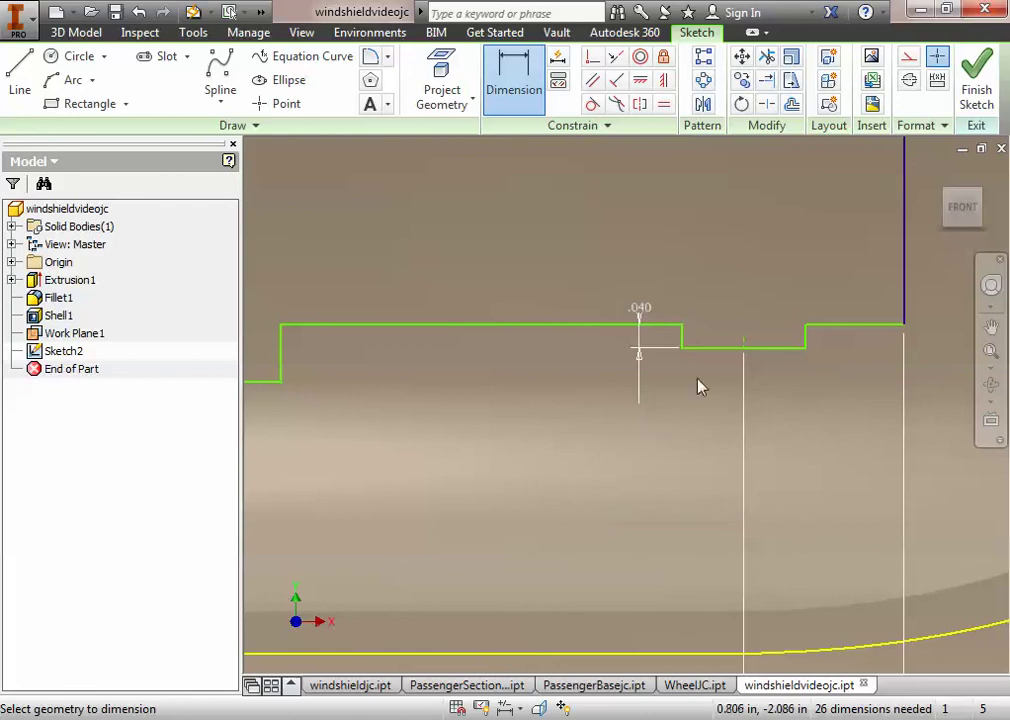
Dimension the lower right tab's width between its two vertical sides as .05 in
click(683, 337)
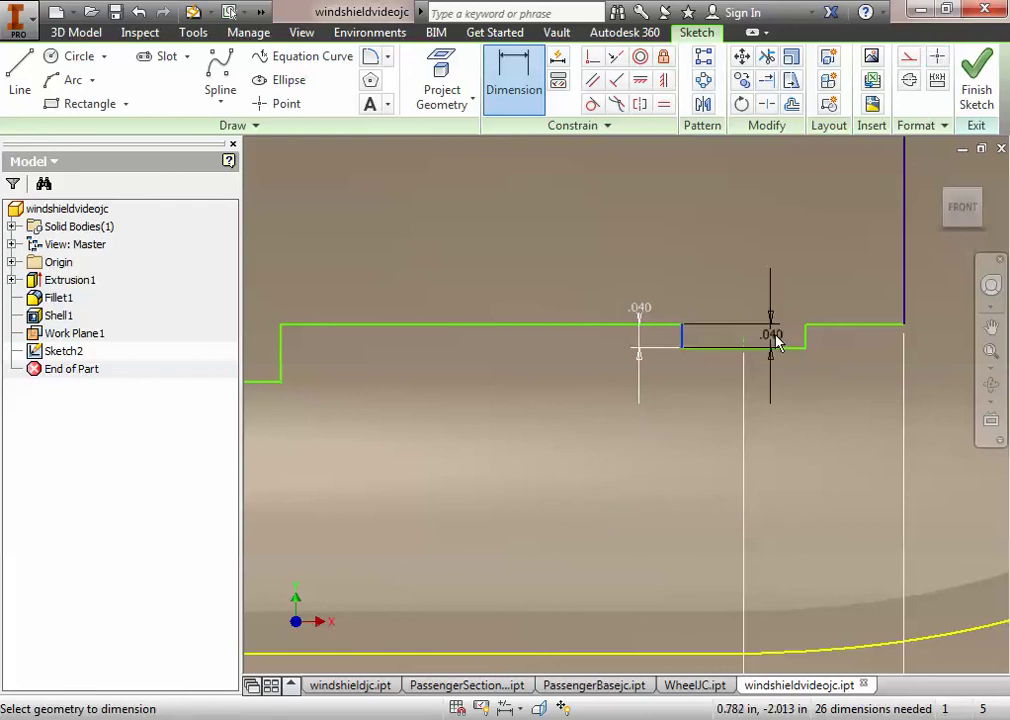
click(806, 341)
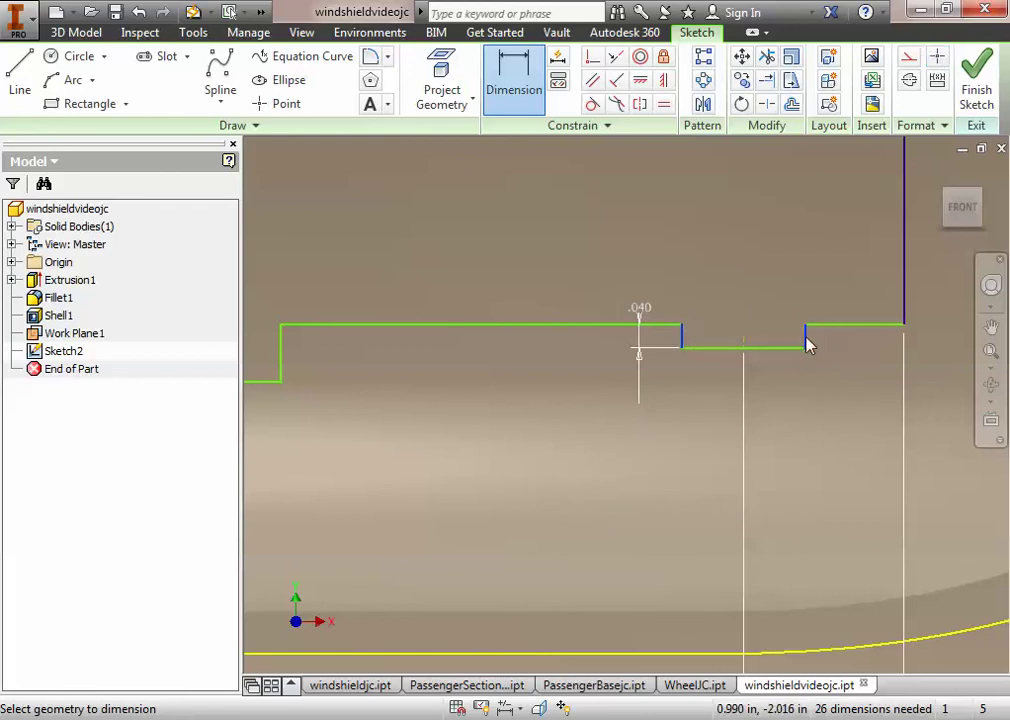
click(738, 303)
text(.05)
key(Return)
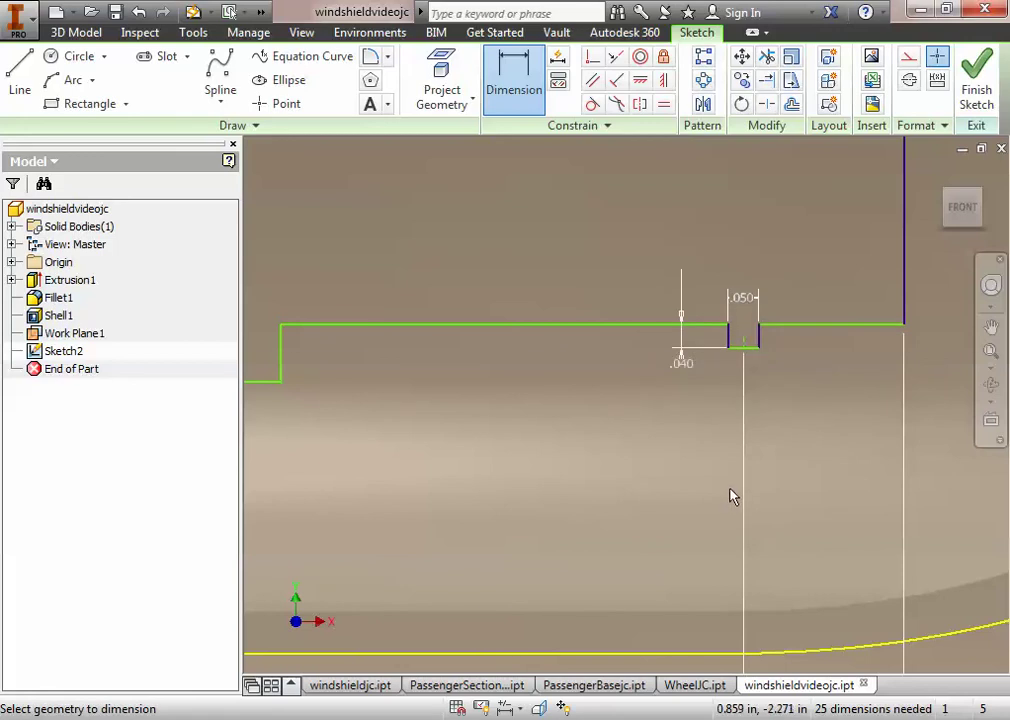
Dimension the lower left tab's depth, from its outer edge to the profile's bottom edge, as .04 in
middle_drag(642, 496, 798, 478)
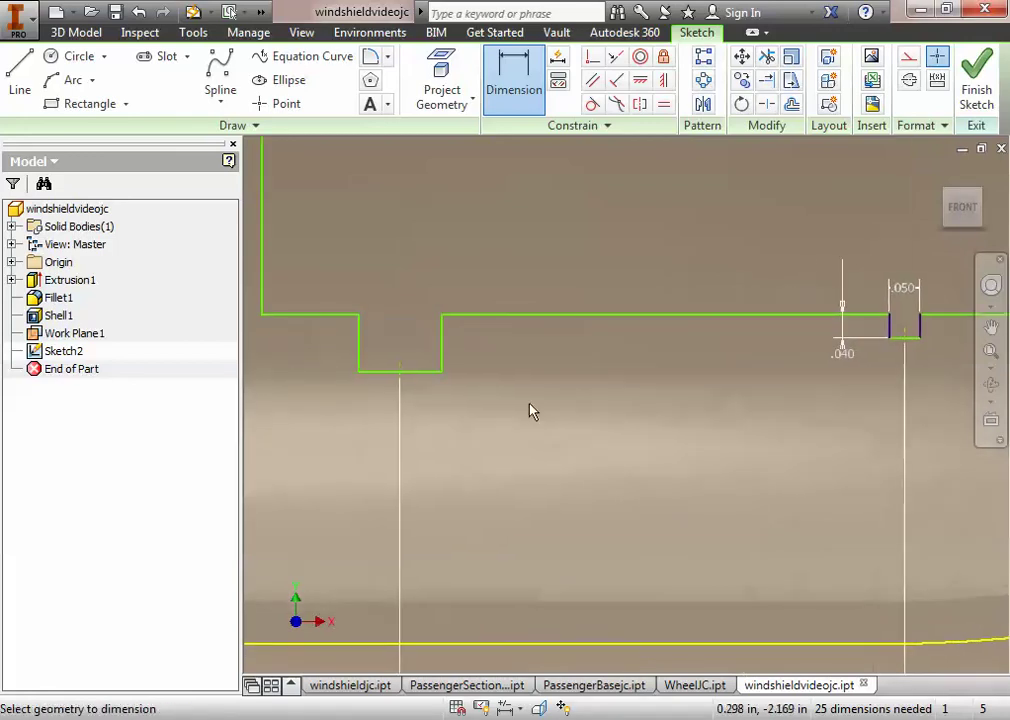
click(430, 371)
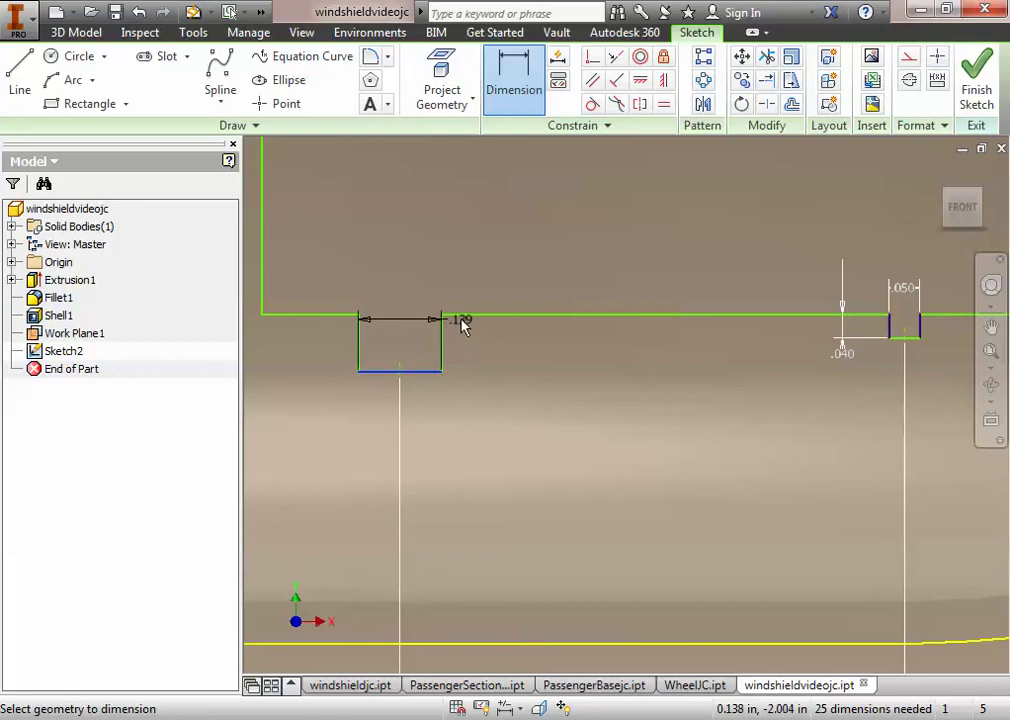
click(457, 318)
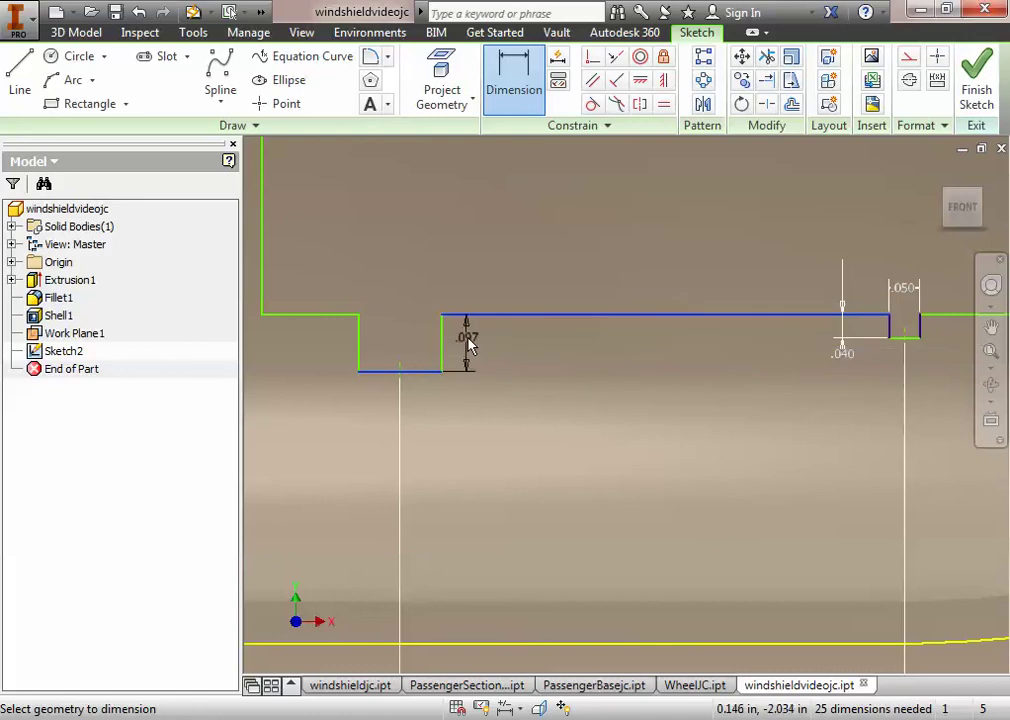
click(470, 341)
text(.04)
key(Return)
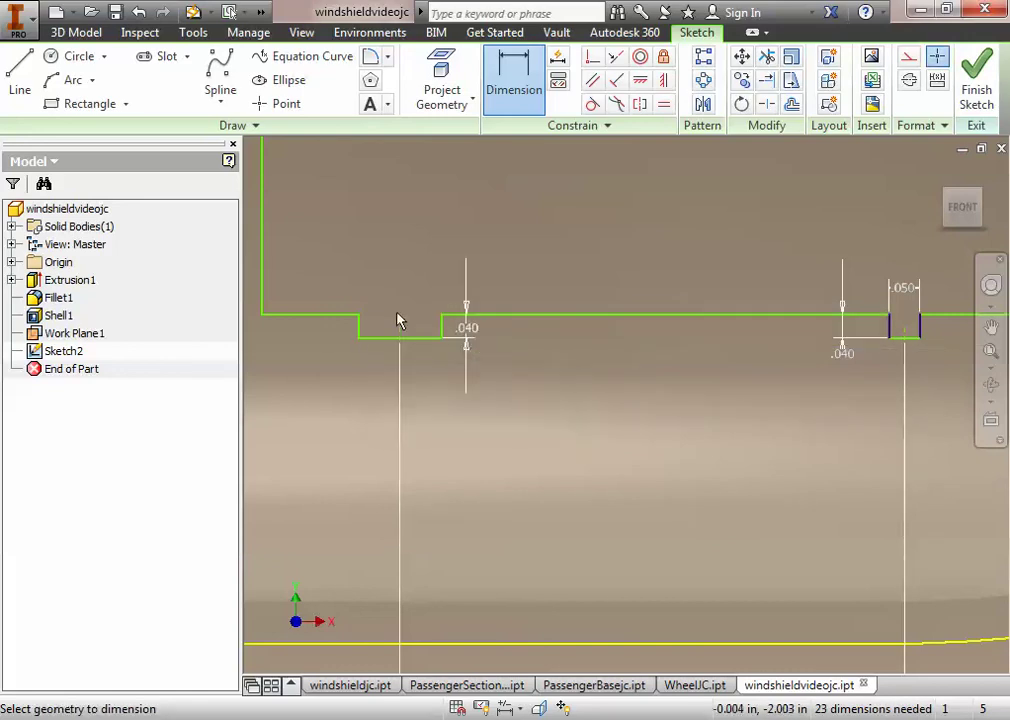
Dimension the lower left tab's width between its two vertical sides as .05 in
click(443, 328)
click(359, 327)
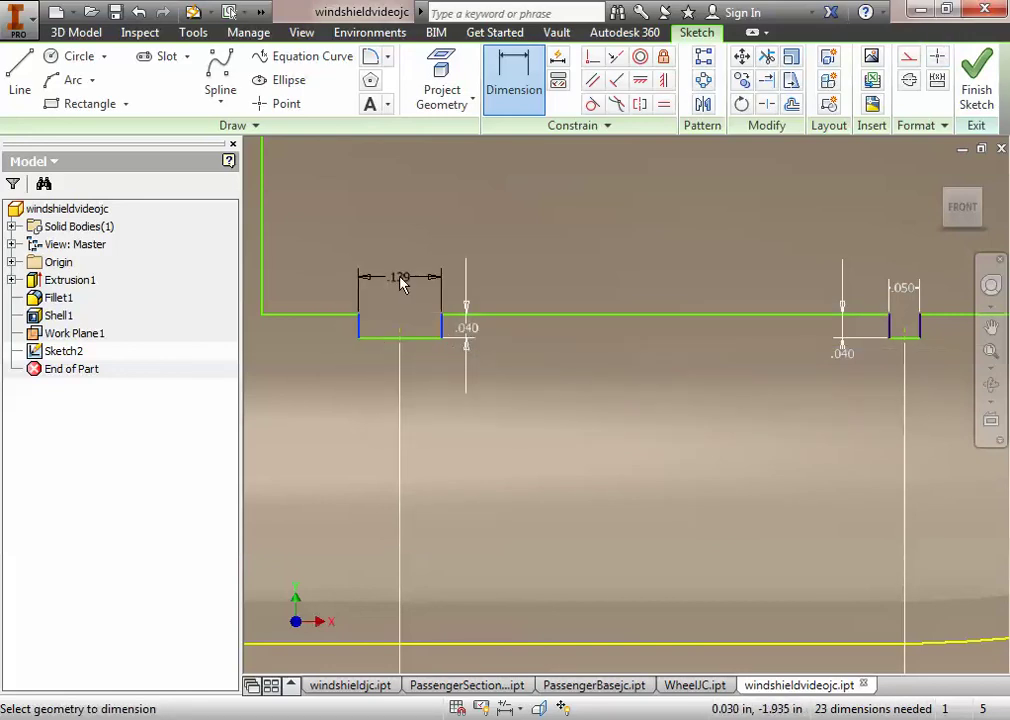
click(406, 289)
text(.05)
key(Return)
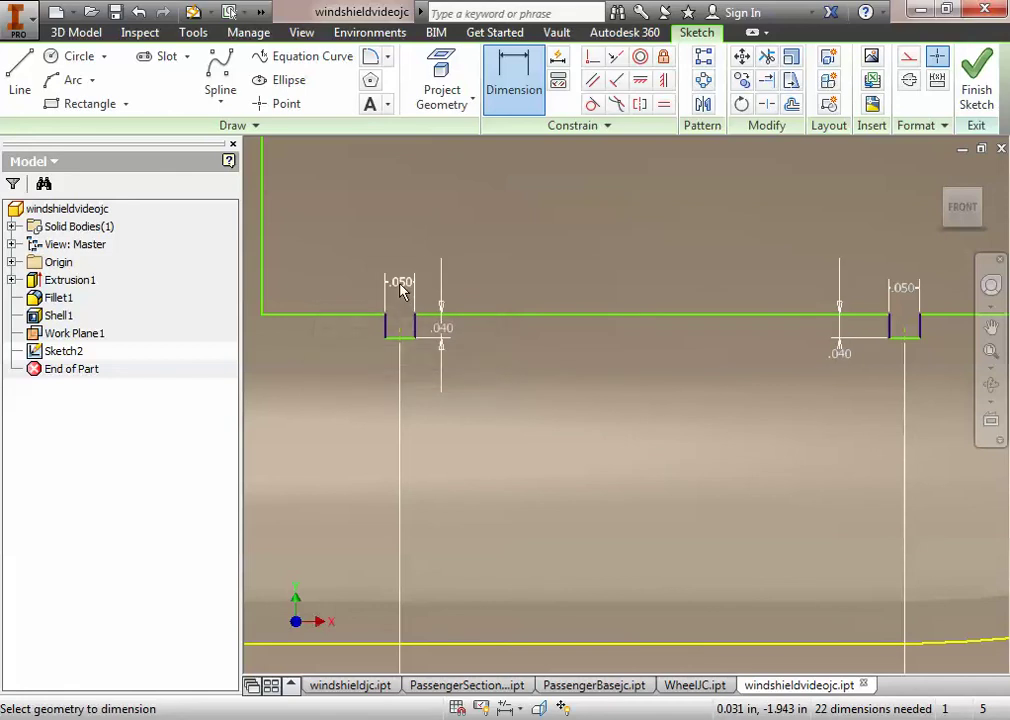
Dimension the left side tab's outer edge to the profile's left edge below the tab as .04 in
mouse_move(415, 310)
middle_down()
mouse_move(415, 593)
mouse_move(629, 568)
middle_up()
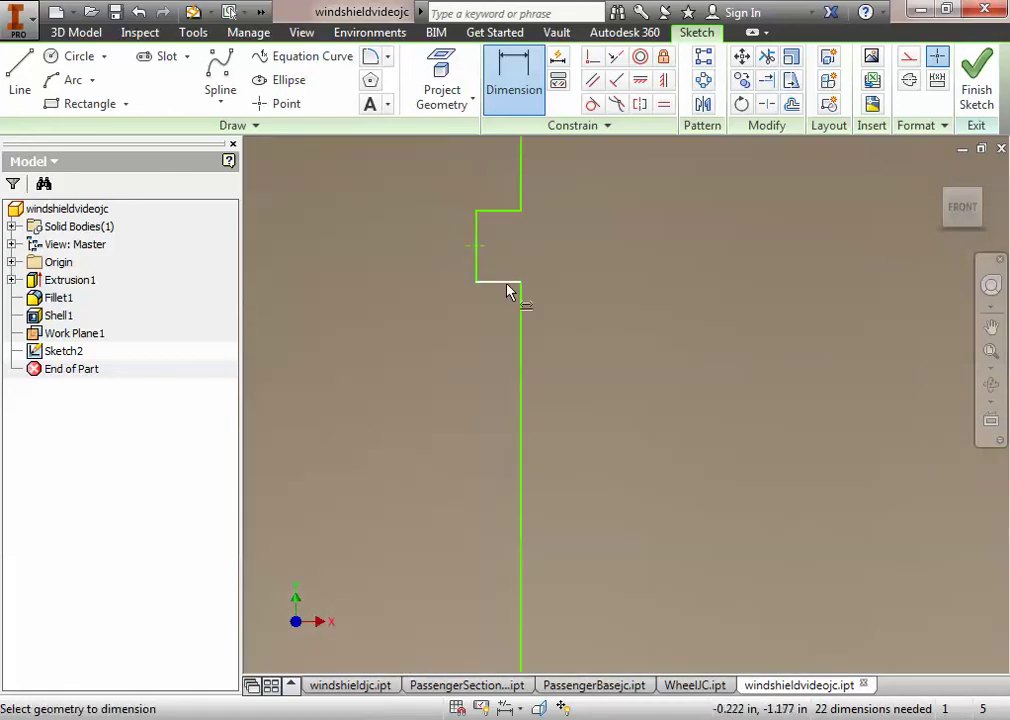
click(476, 272)
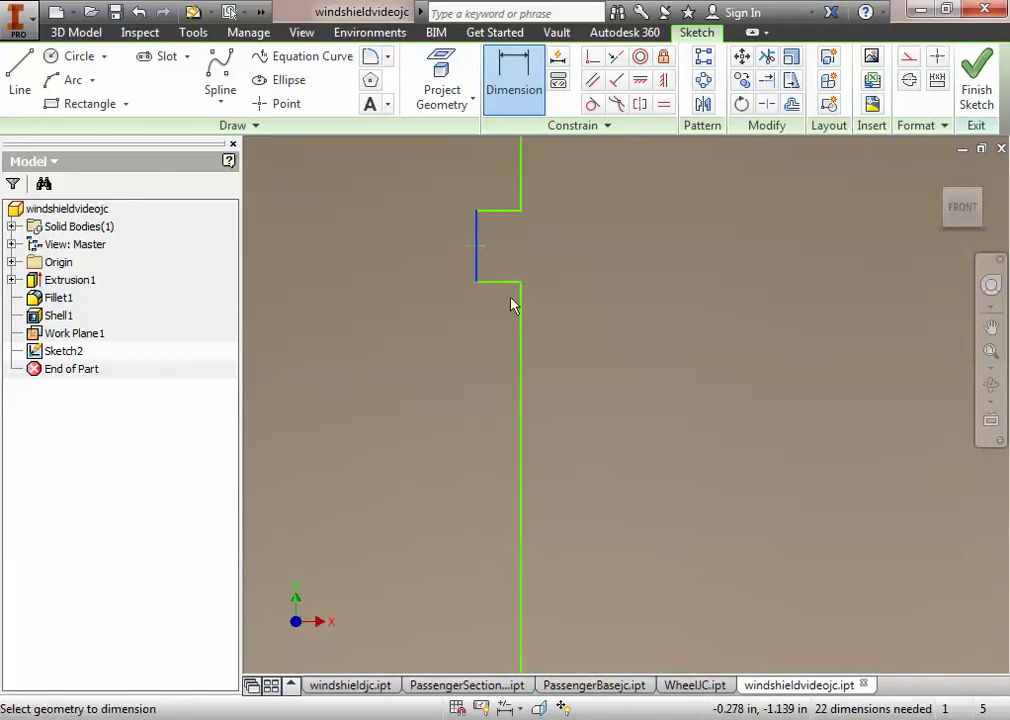
click(520, 318)
click(490, 320)
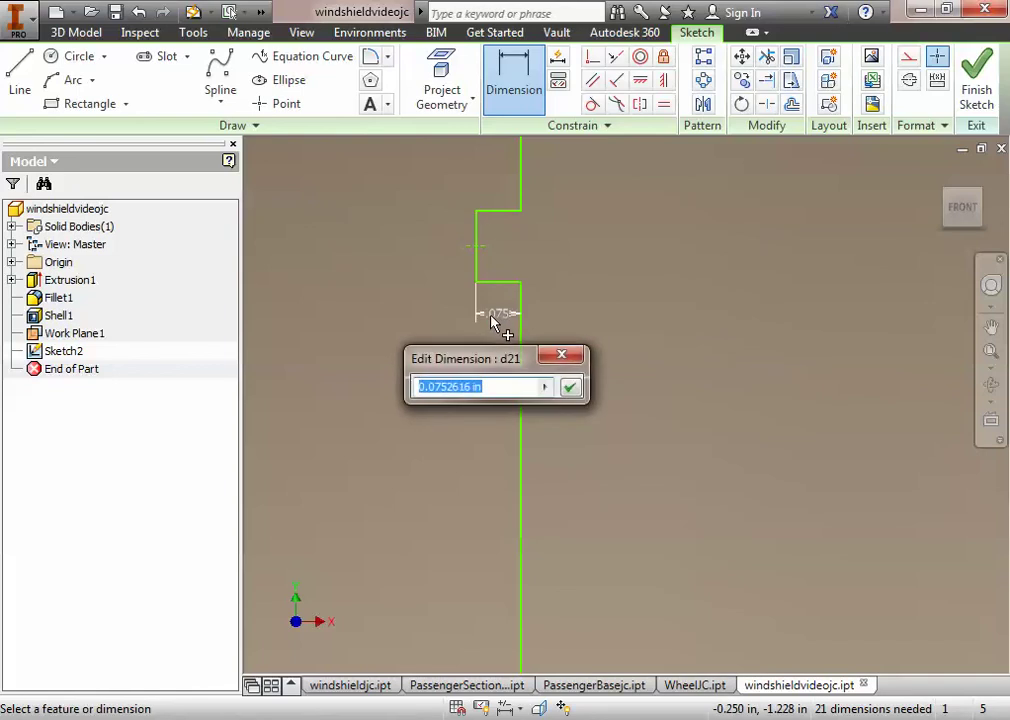
text(.04)
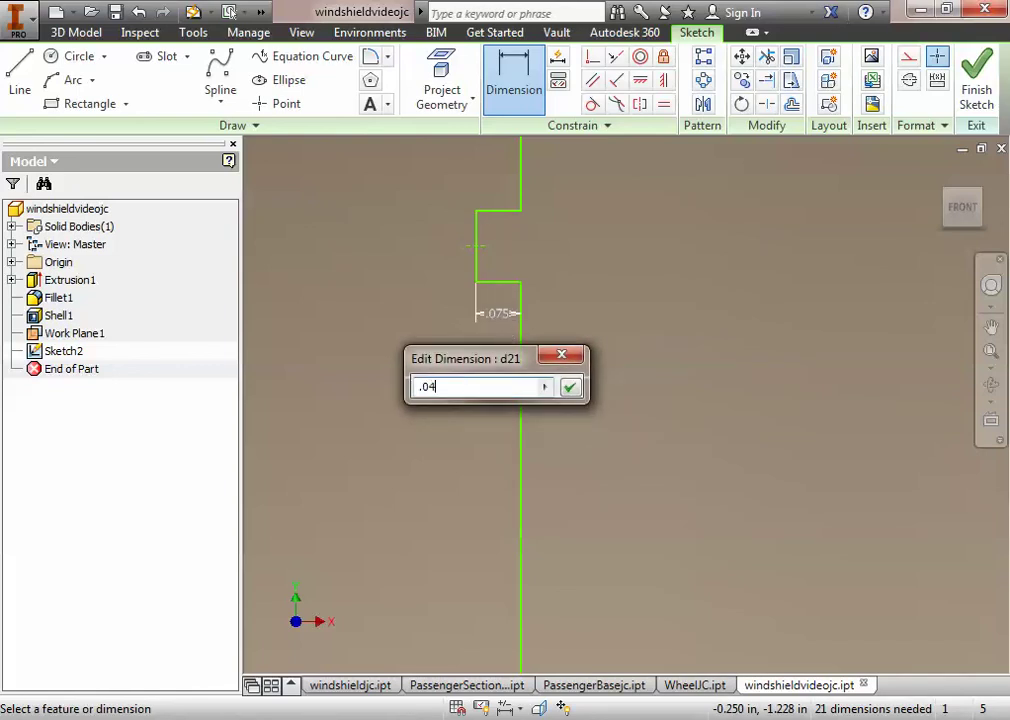
key(Return)
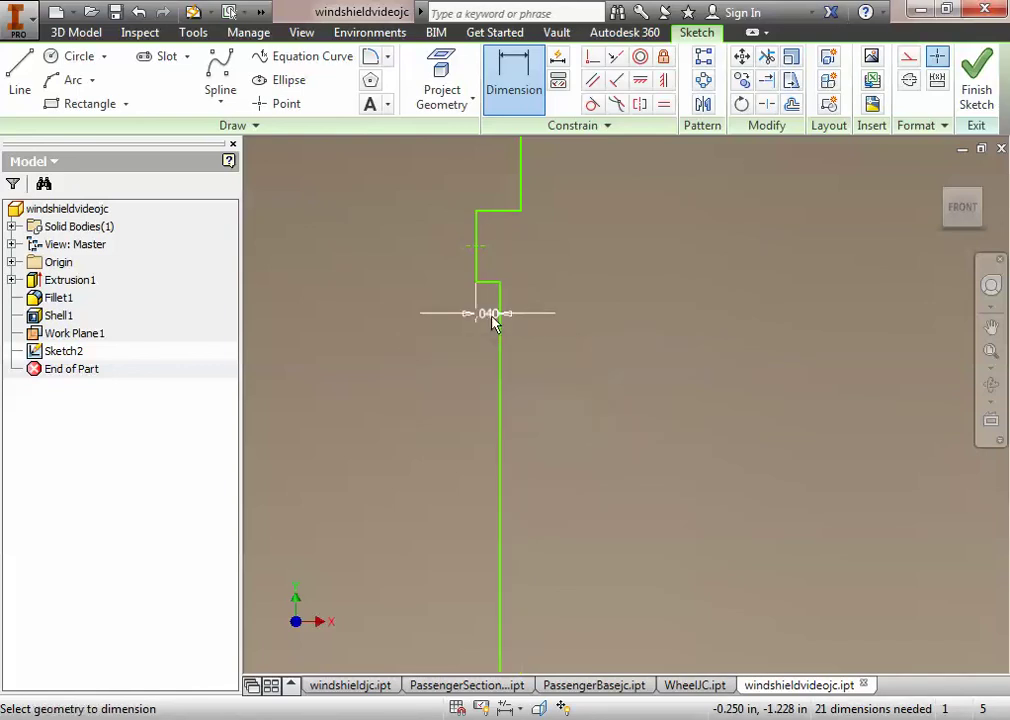
Dimension the length of the left side tab's upper horizontal edge as .04 in
click(495, 210)
click(491, 192)
text(.04)
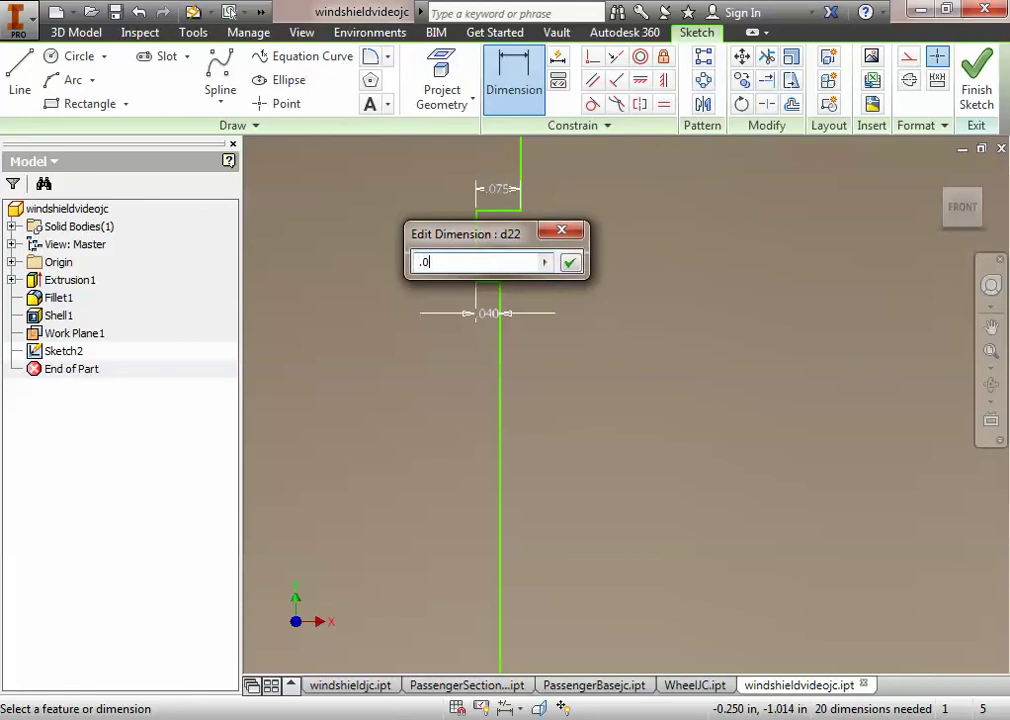
key(Return)
scroll(597, 399, down, 3)
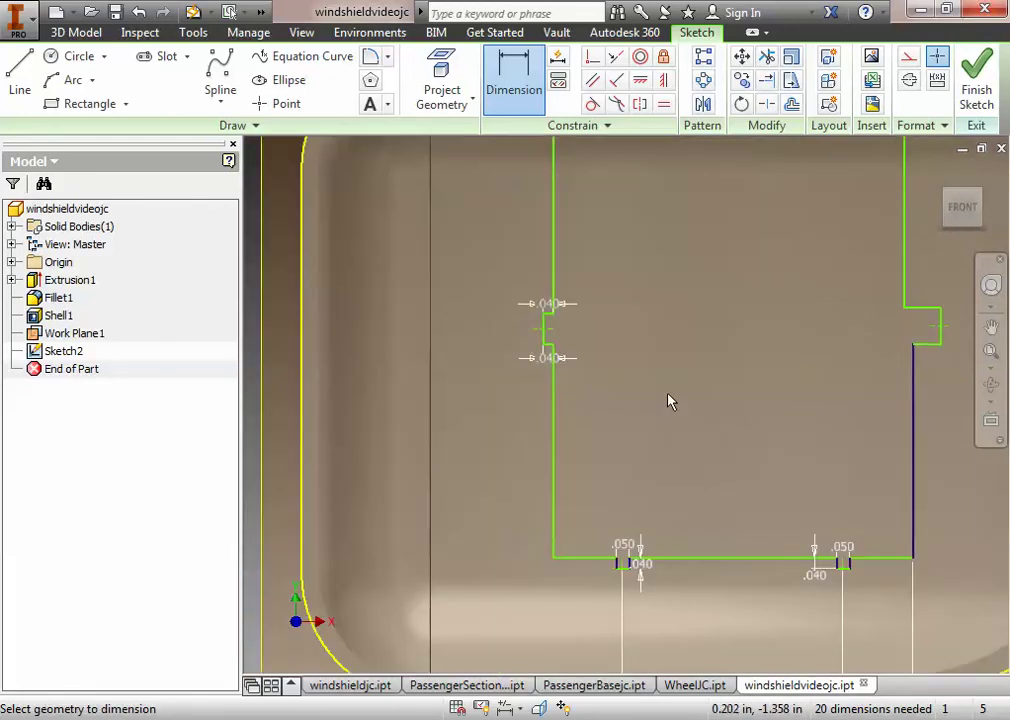
mouse_move(670, 401)
middle_down()
mouse_move(640, 506)
mouse_move(602, 576)
mouse_move(612, 546)
middle_up()
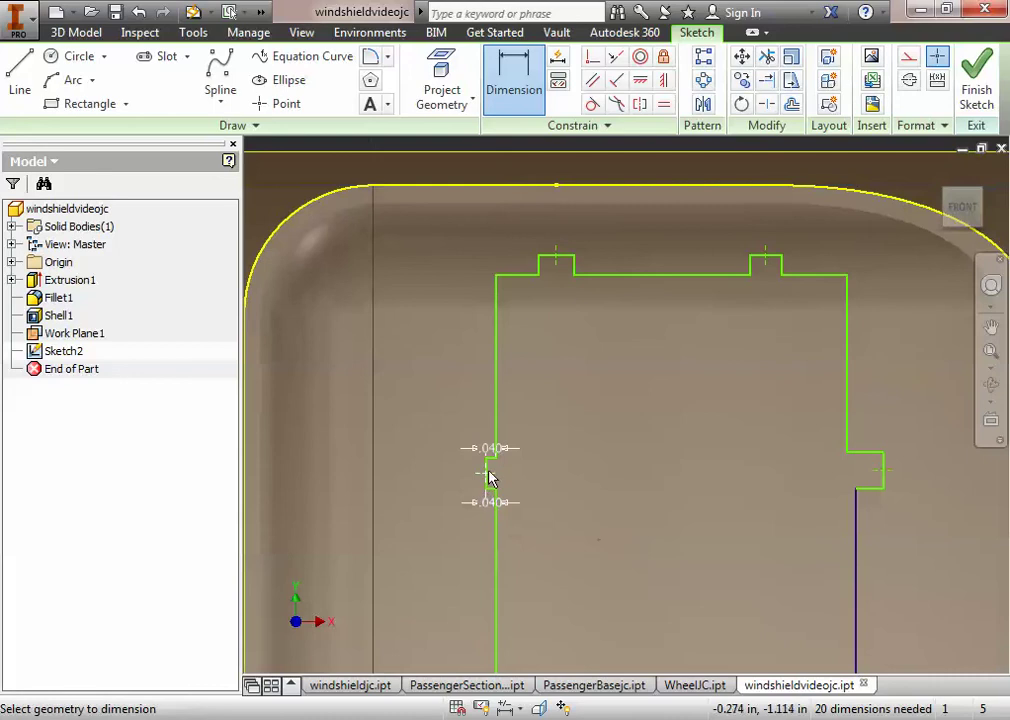
Dimension the length of the left side tab's outer vertical edge as .05 in
scroll(489, 479, up, 5)
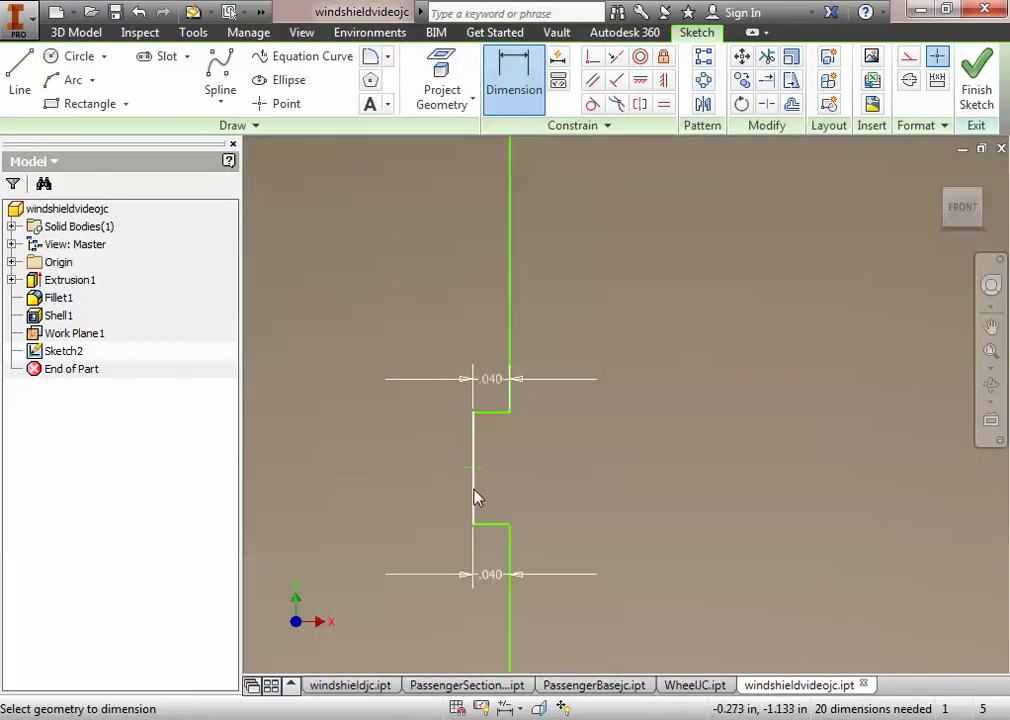
click(477, 499)
click(419, 480)
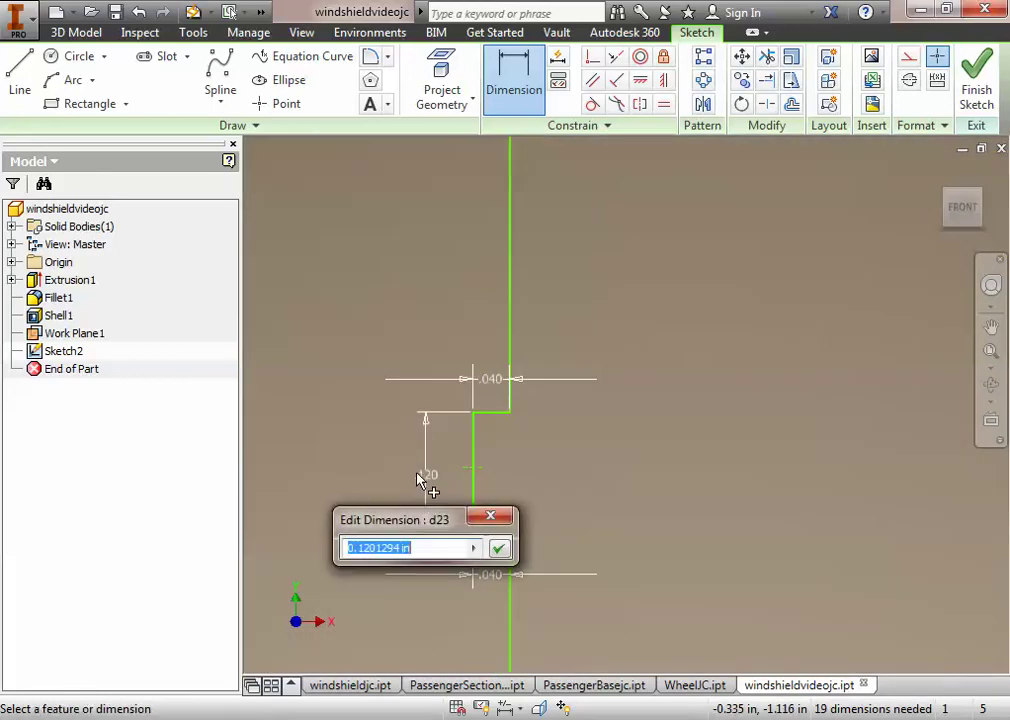
text(.05)
key(Return)
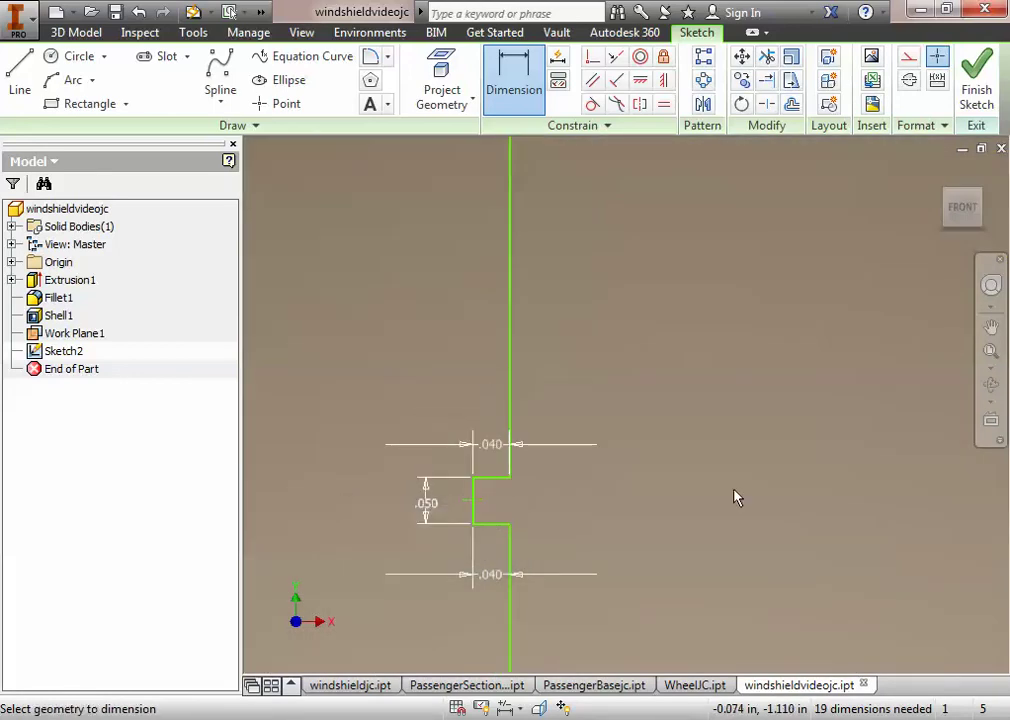
Dimension the upper left tab's depth from its outer edge to the profile's top edge on the tab's left as .04 in
mouse_move(706, 399)
middle_down()
mouse_move(575, 665)
mouse_move(615, 416)
mouse_move(586, 636)
middle_up()
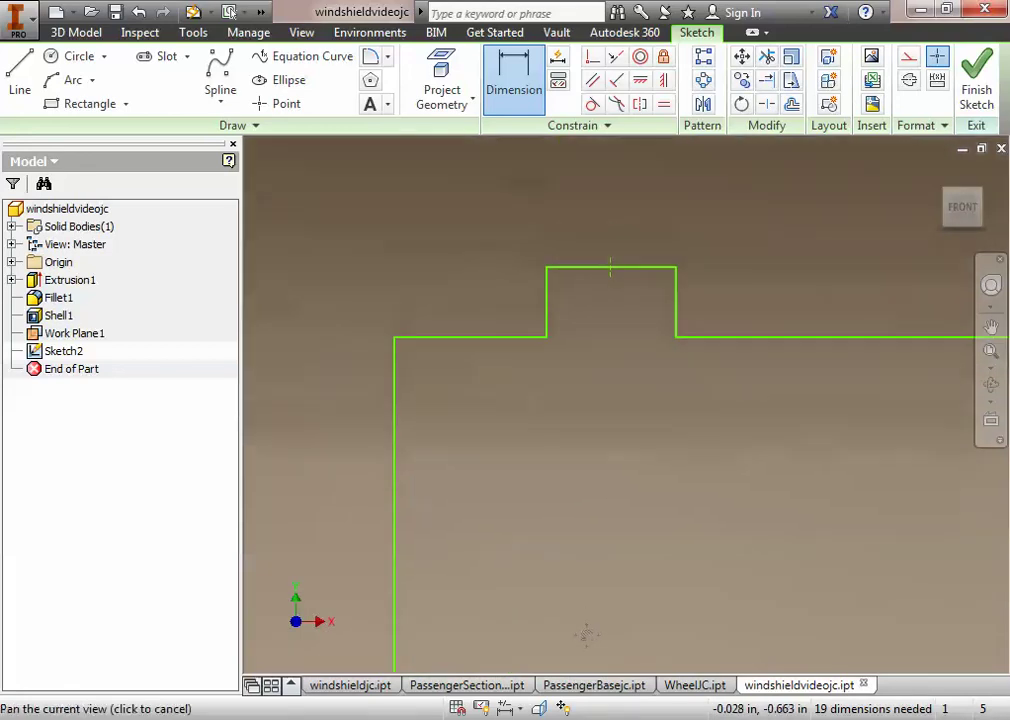
click(563, 274)
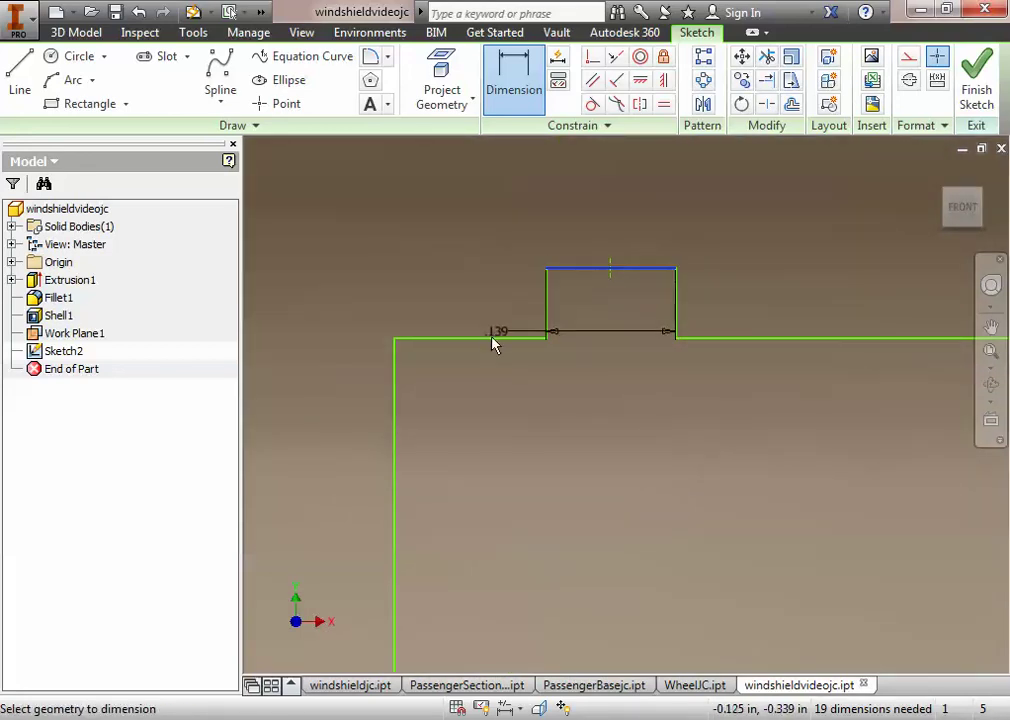
click(490, 338)
click(480, 312)
text(.04)
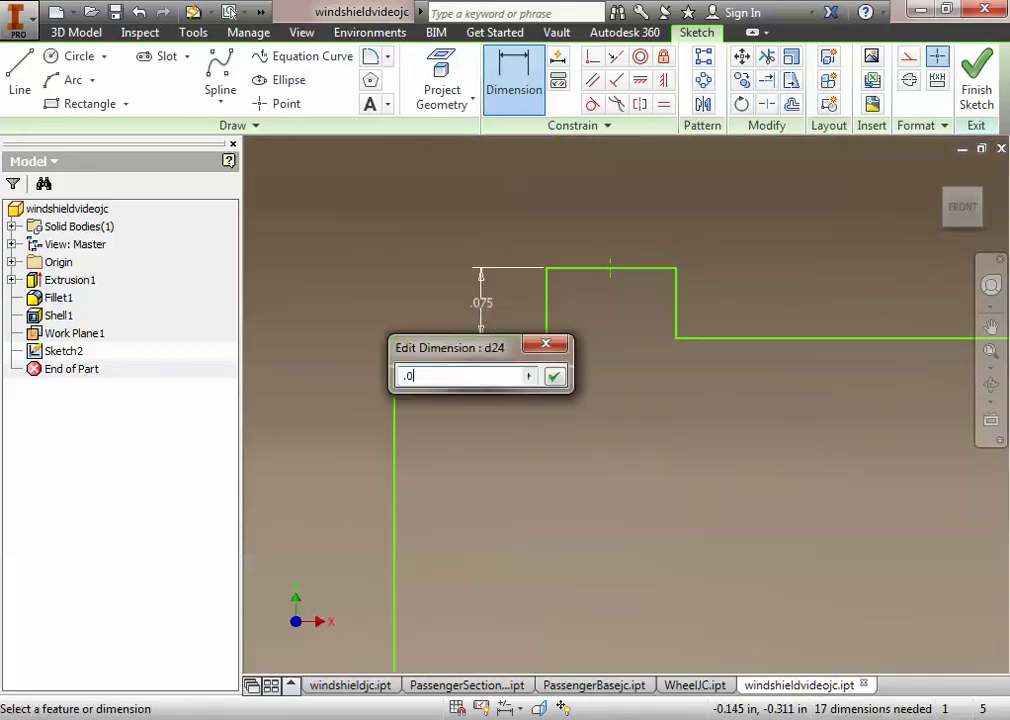
key(Return)
Dimension the upper left tab's outer edge to the profile's top edge on the tab's right as .04 in
click(720, 377)
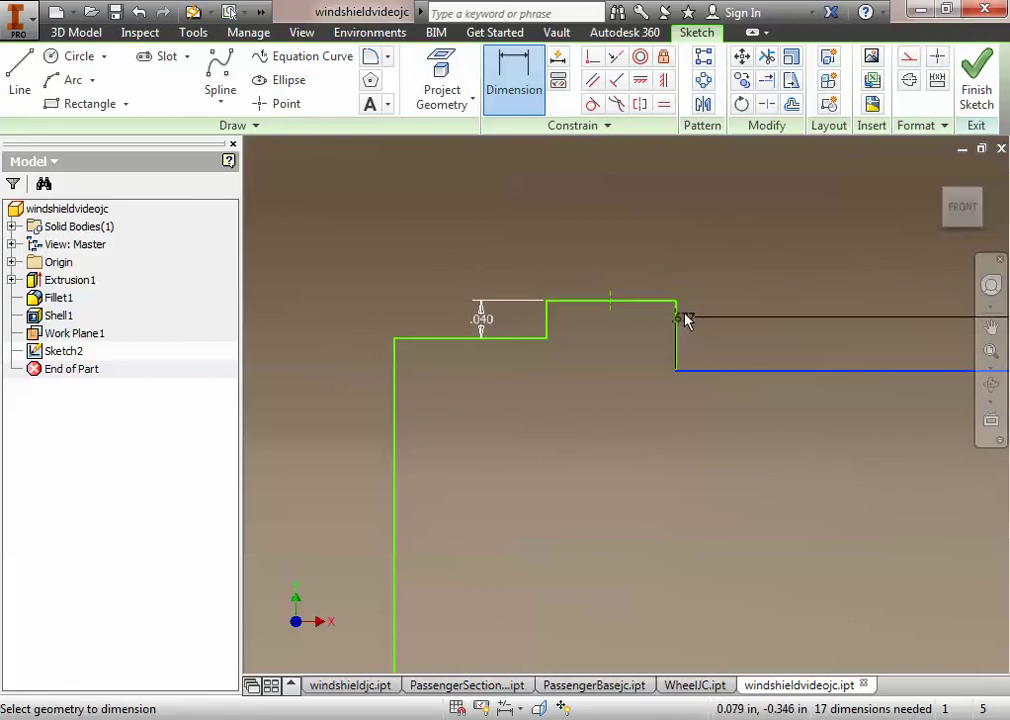
click(665, 305)
click(720, 322)
text(.04)
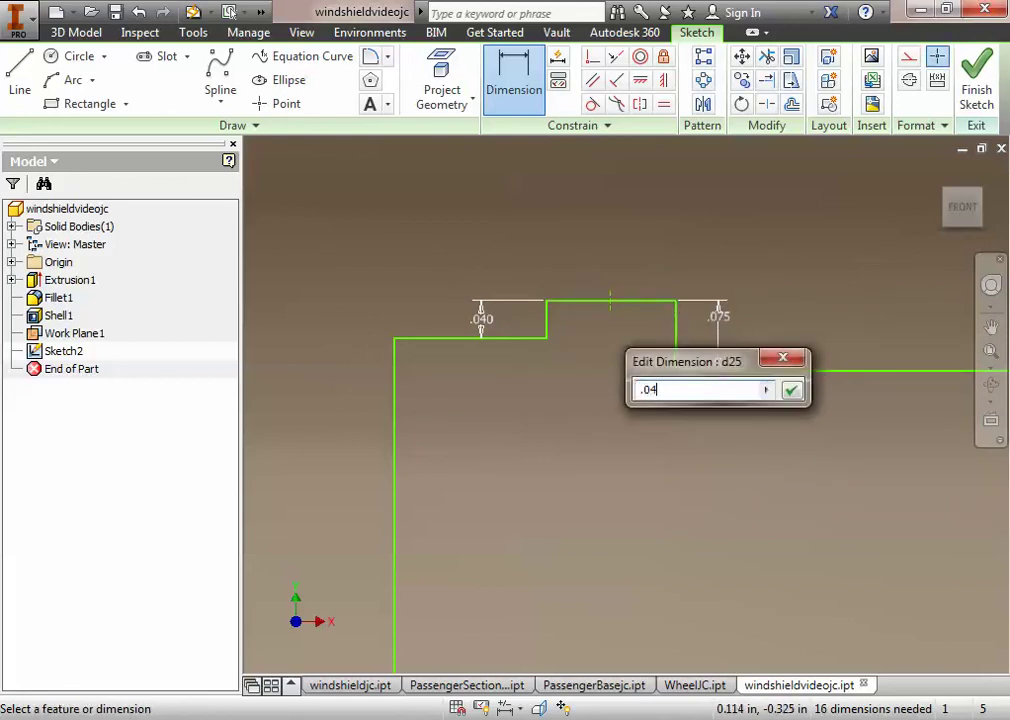
key(Return)
Dimension the upper left tab's width along its outer horizontal edge as .05 in
click(652, 308)
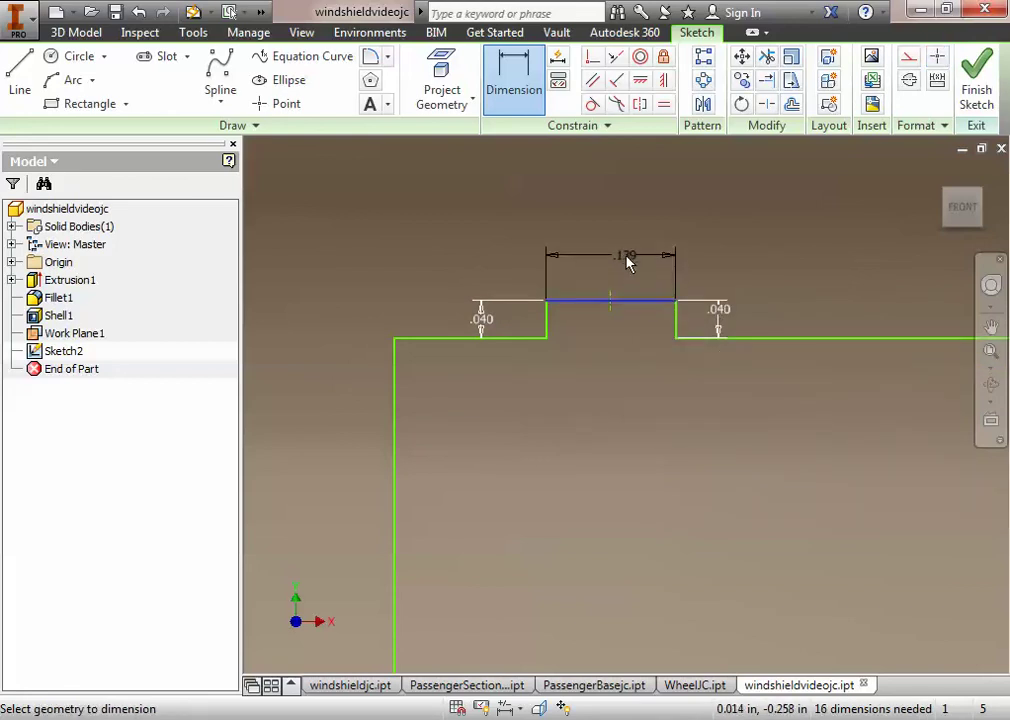
click(626, 262)
text(.05)
key(Return)
Dimension the upper right tab's depth from its outer edge to the profile's top edge on the tab's right as .04 in
scroll(778, 514, up, 3)
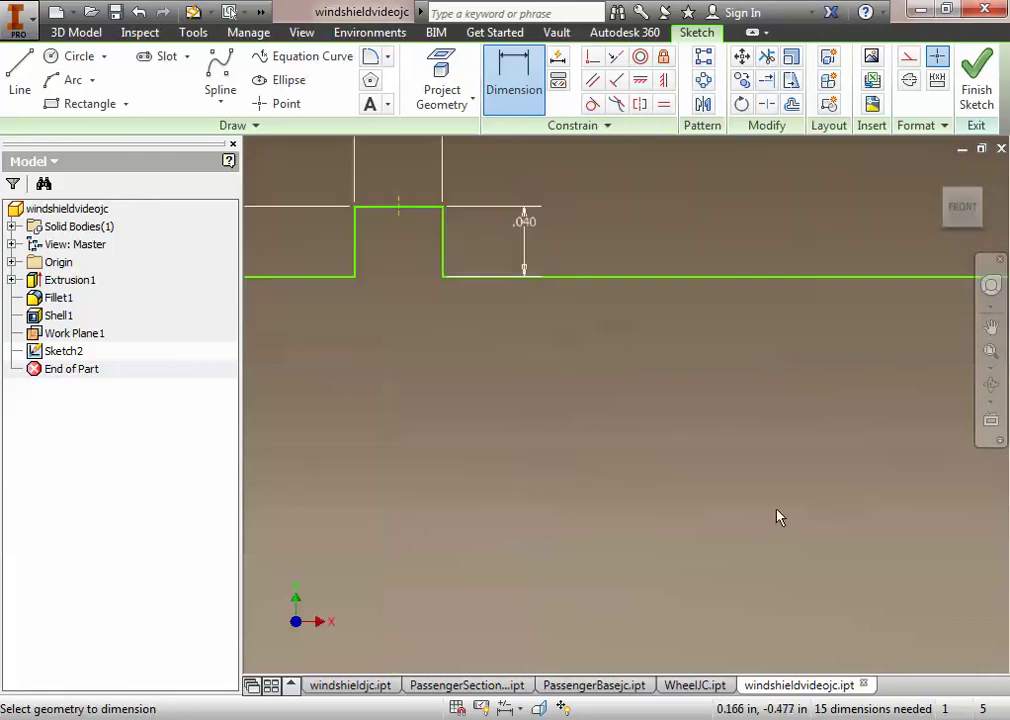
scroll(935, 561, down, 5)
scroll(948, 555, down, 1)
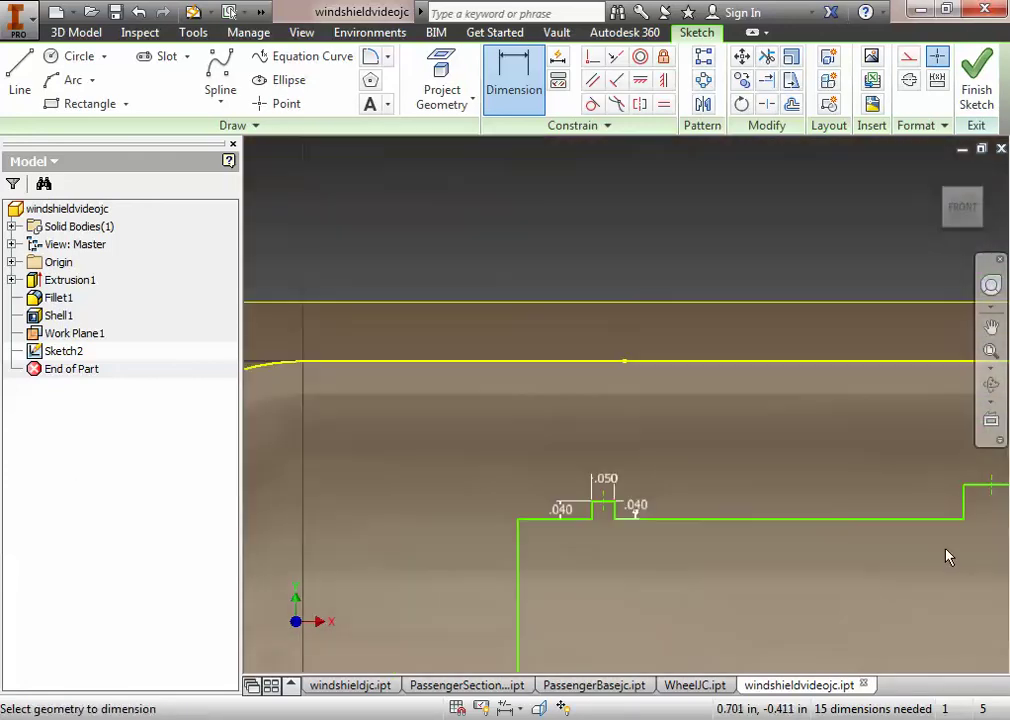
scroll(625, 500, up, 3)
middle_drag(625, 500, 608, 430)
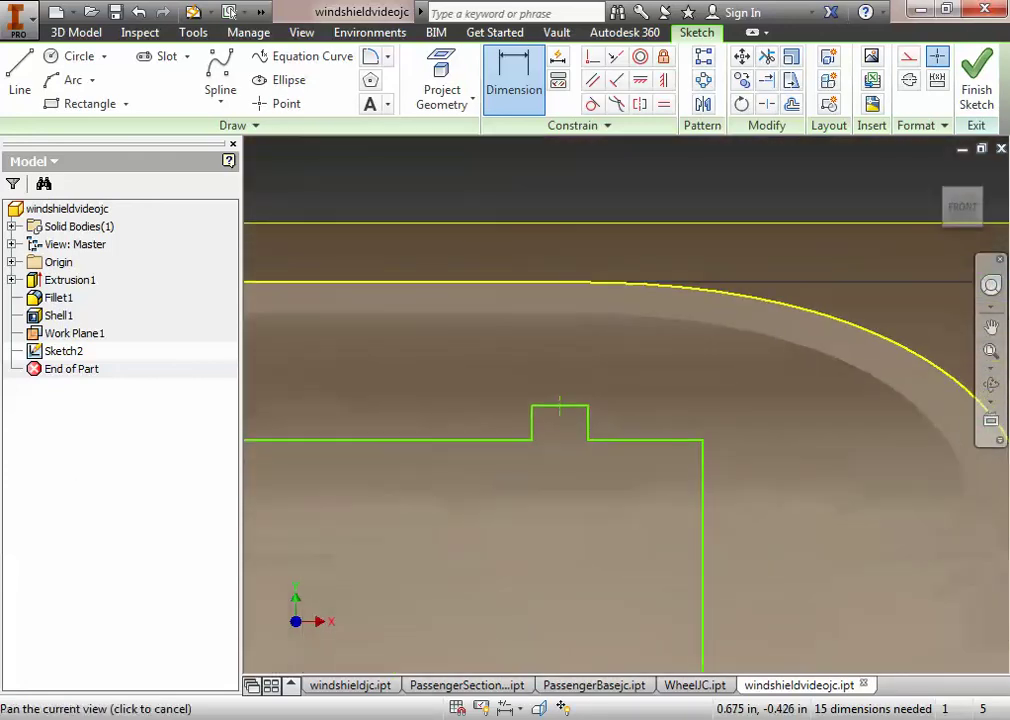
click(585, 412)
click(600, 440)
click(609, 419)
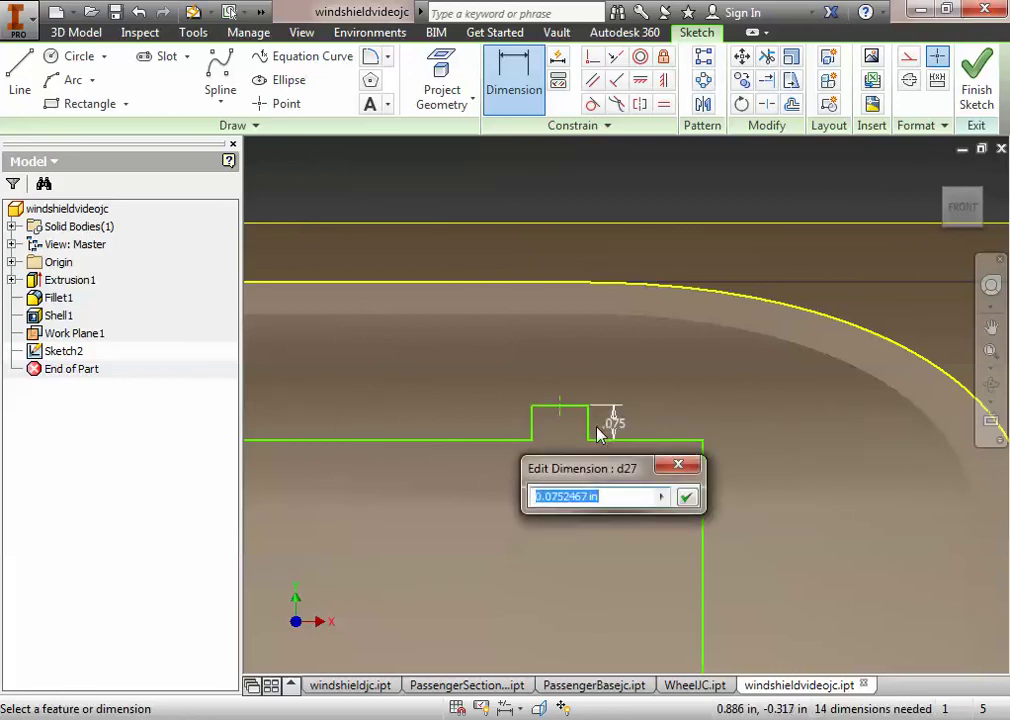
text(.04)
key(Return)
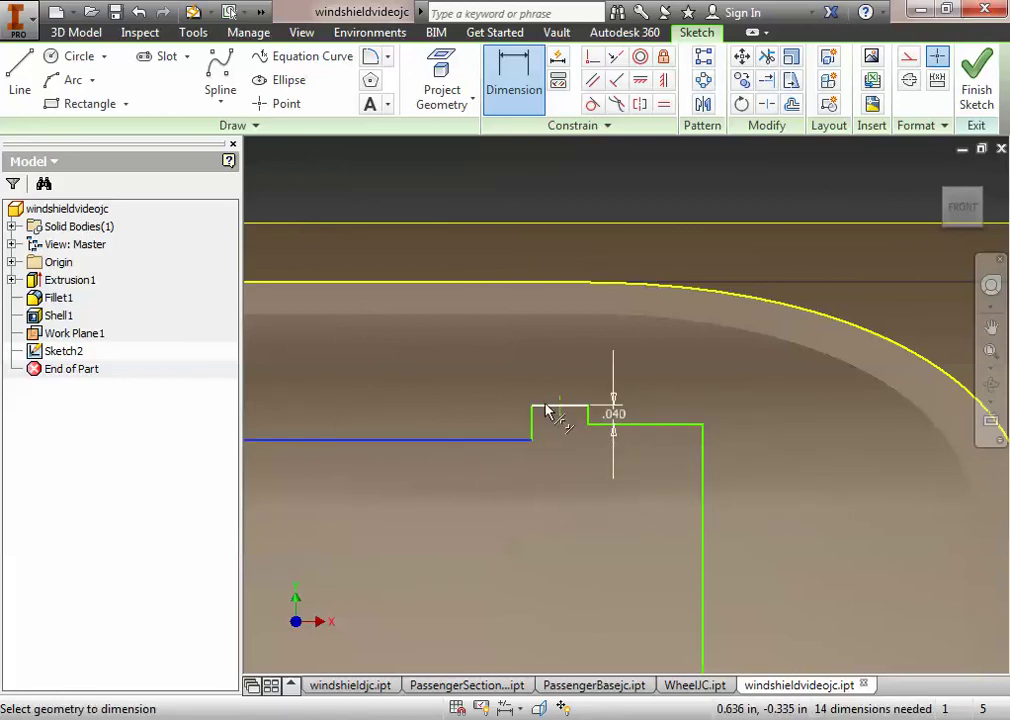
Dimension the upper right tab's outer edge to the profile's top edge on the tab's left as .04 in
click(545, 407)
click(506, 422)
text(.04)
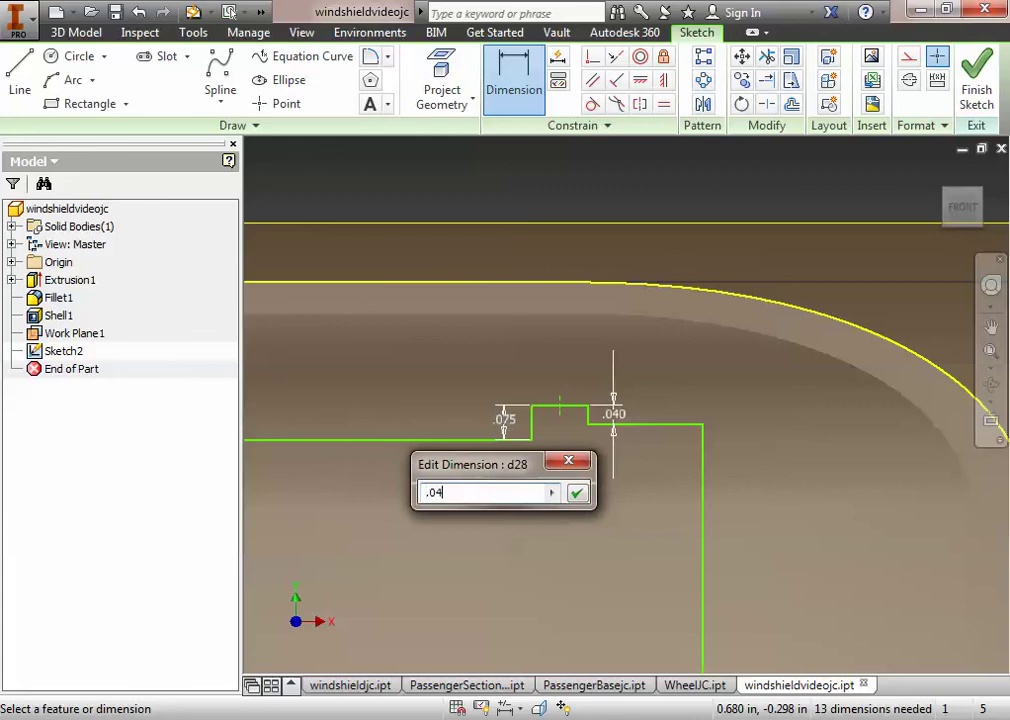
key(Return)
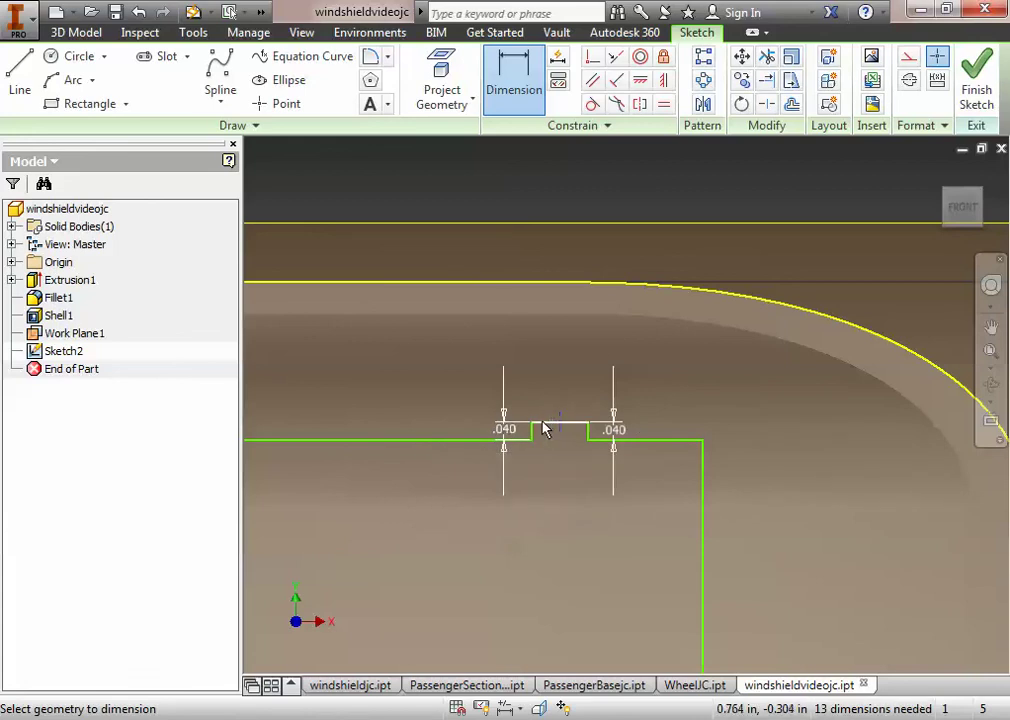
key(Escape)
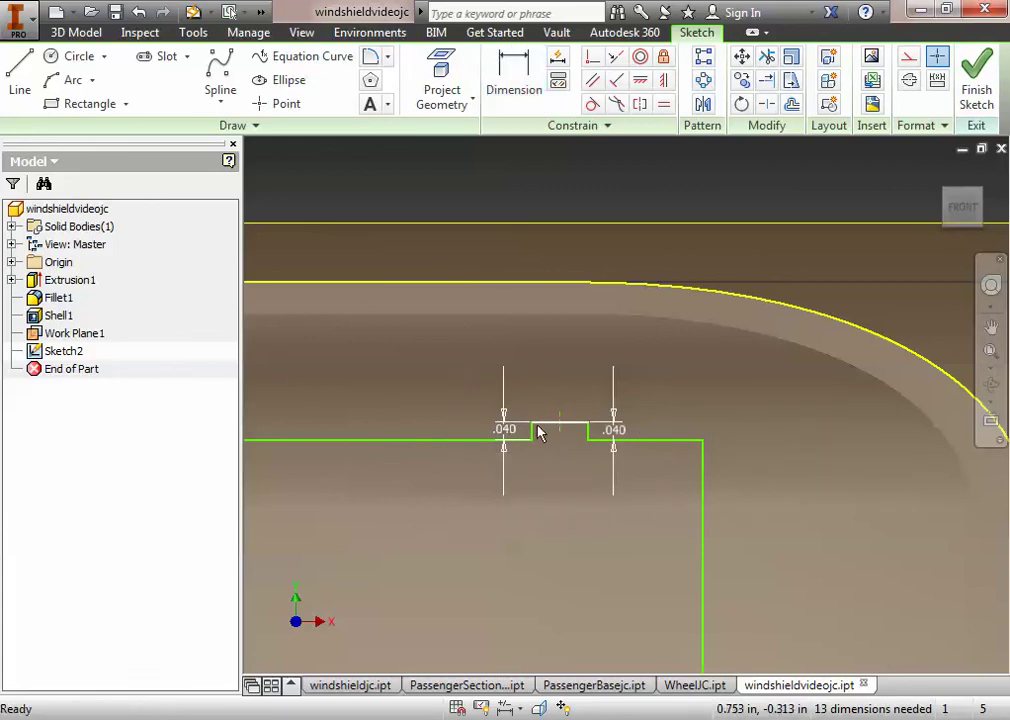
Dimension the upper right tab's width along its outer horizontal edge as .05 in
click(514, 86)
click(545, 420)
click(548, 372)
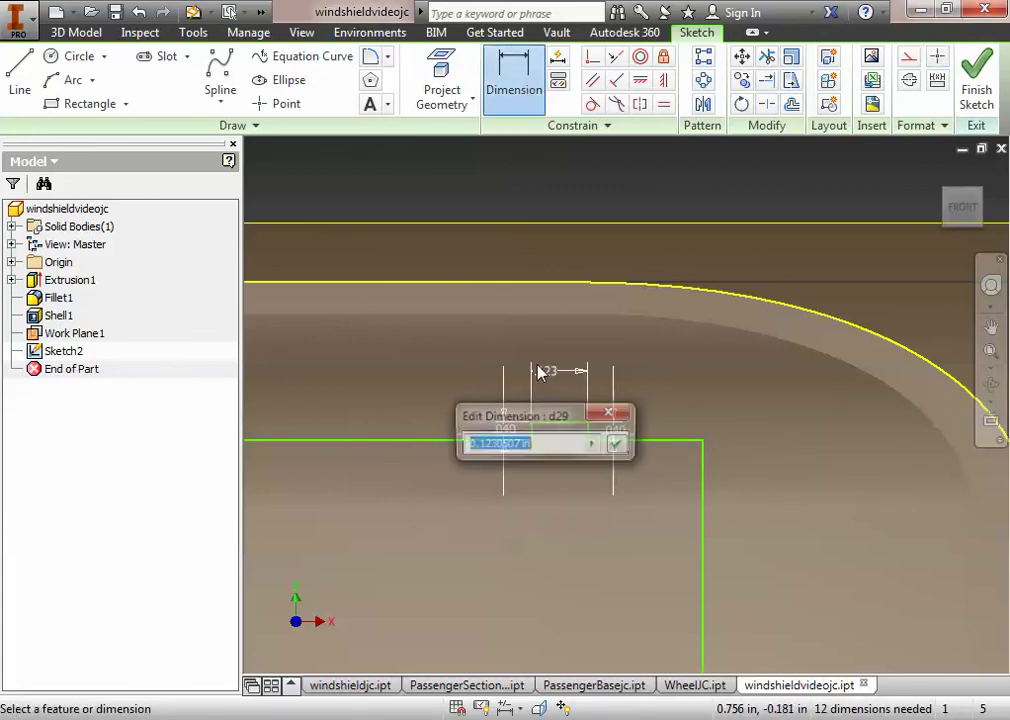
text(.05)
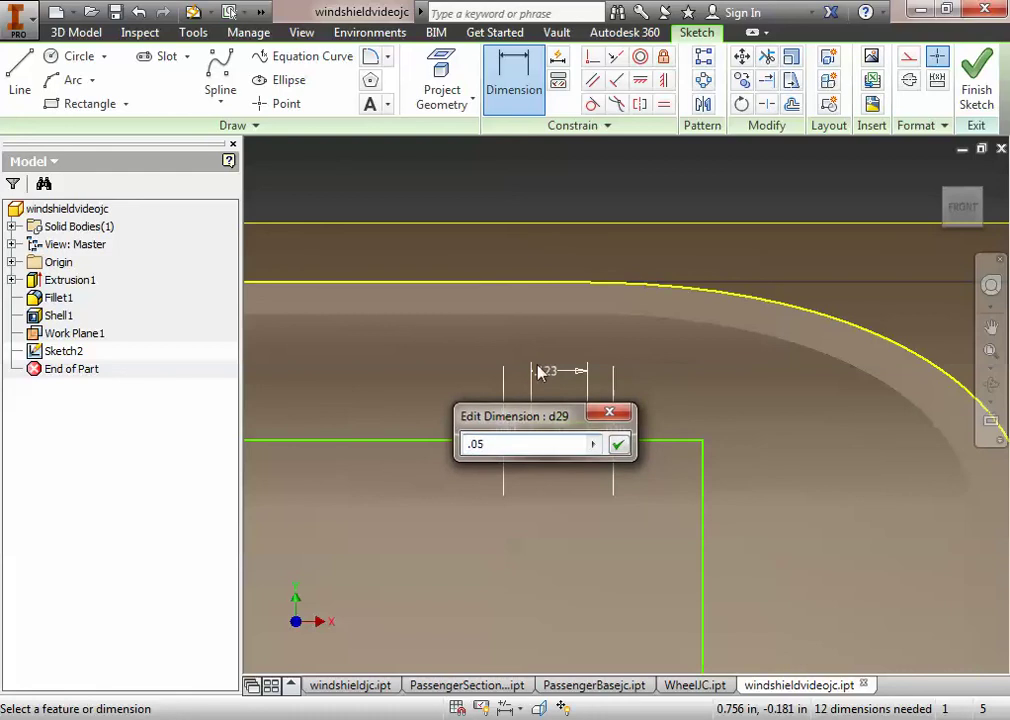
key(Return)
Dimension the right side tab's outer edge to the profile's right edge above the tab as .04 in
middle_drag(640, 583, 697, 268)
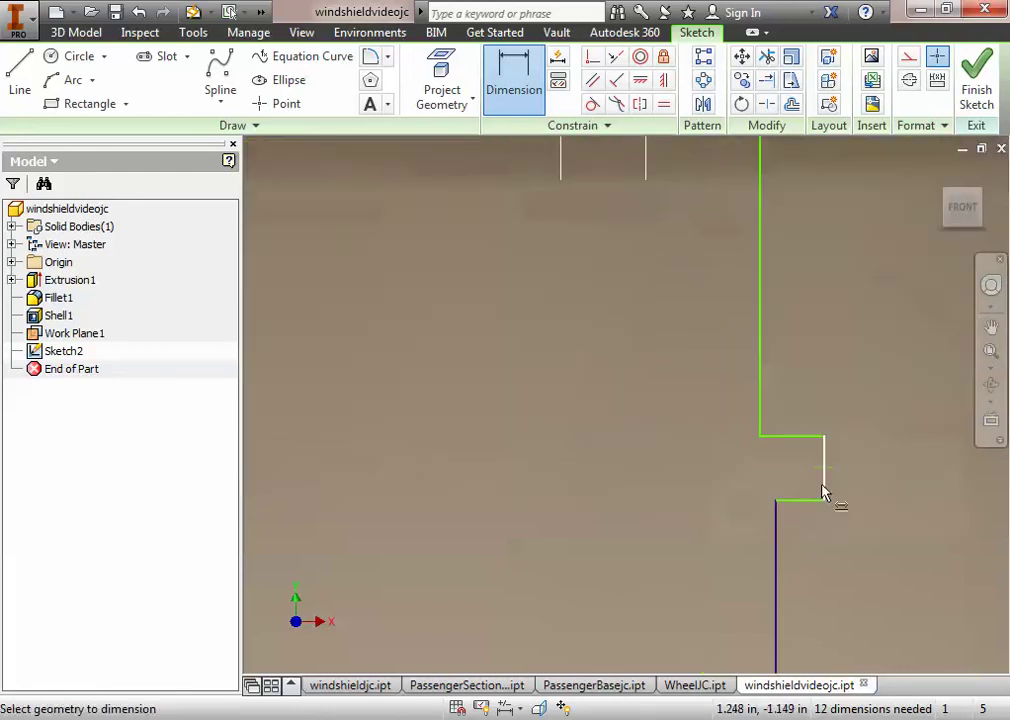
click(761, 383)
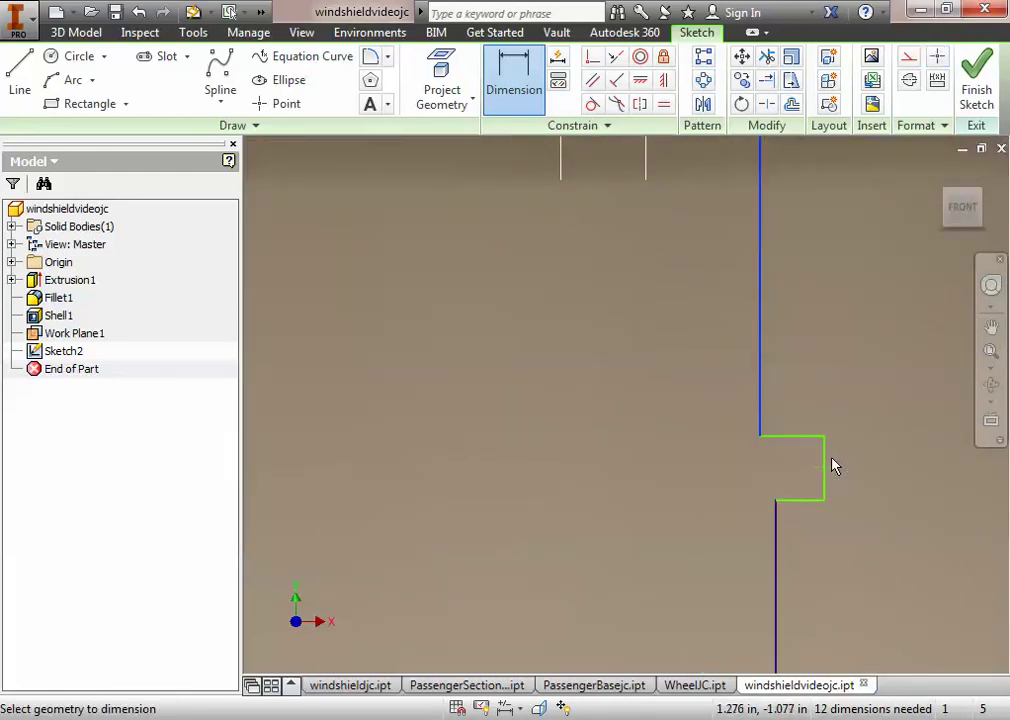
click(824, 462)
click(815, 381)
text(.04)
key(Return)
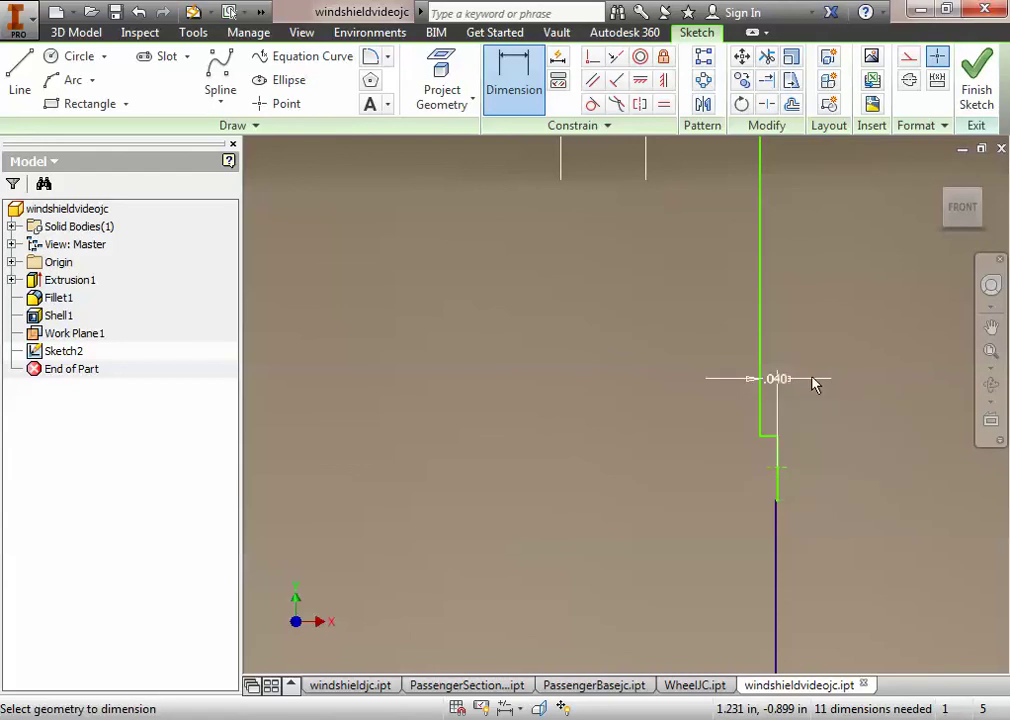
Dimension the right side tab's outer edge to the profile's right edge below the tab as .04 in
scroll(773, 524, down, 5)
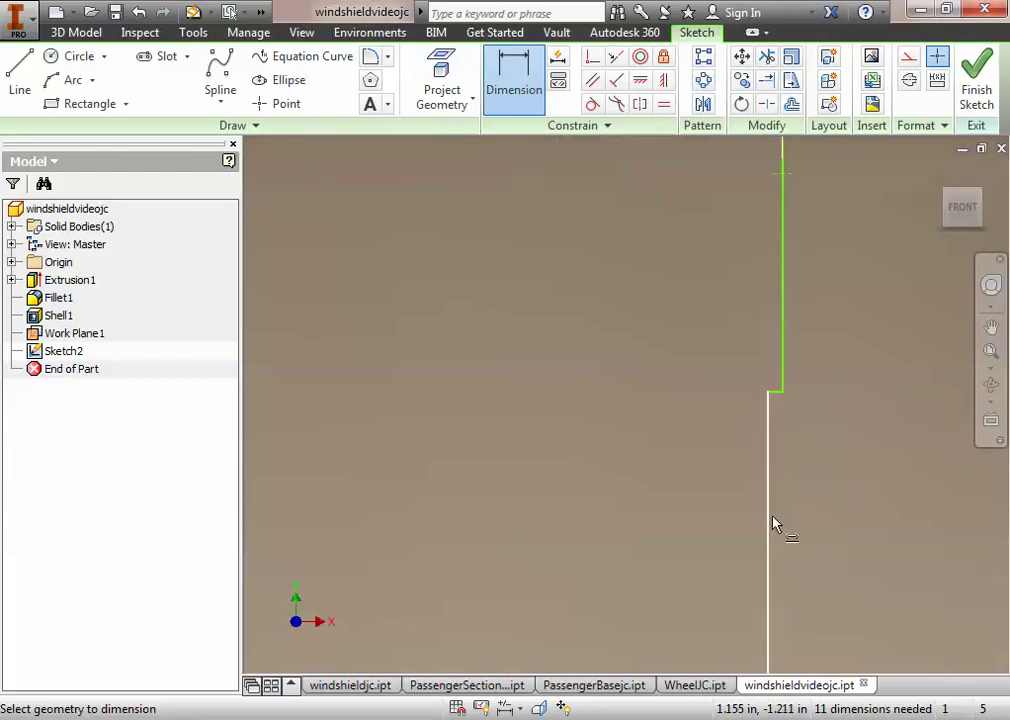
click(784, 375)
click(769, 428)
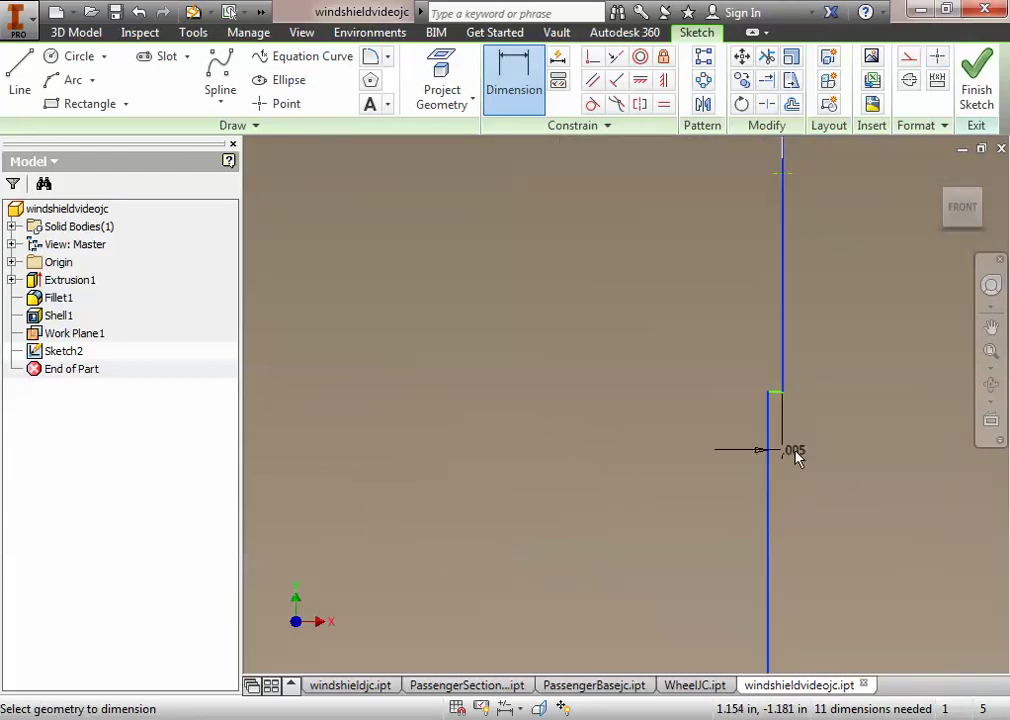
click(808, 450)
text(.04)
key(Return)
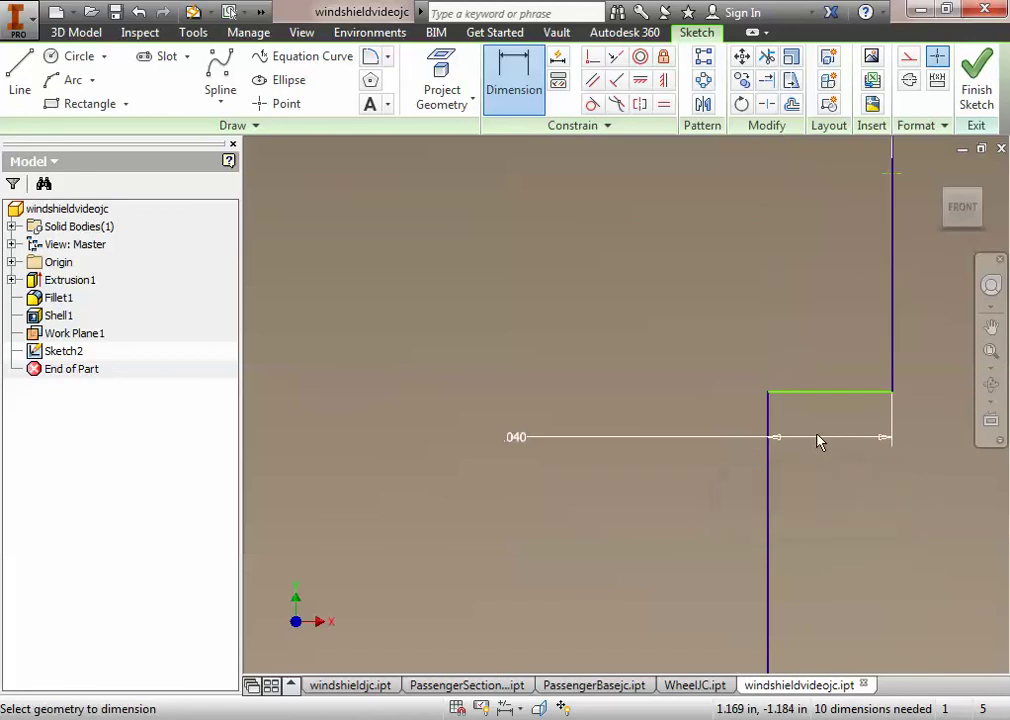
Dimension the length of the right side tab's outer vertical edge as .05 in
scroll(850, 435, up, 2)
scroll(853, 433, up, 2)
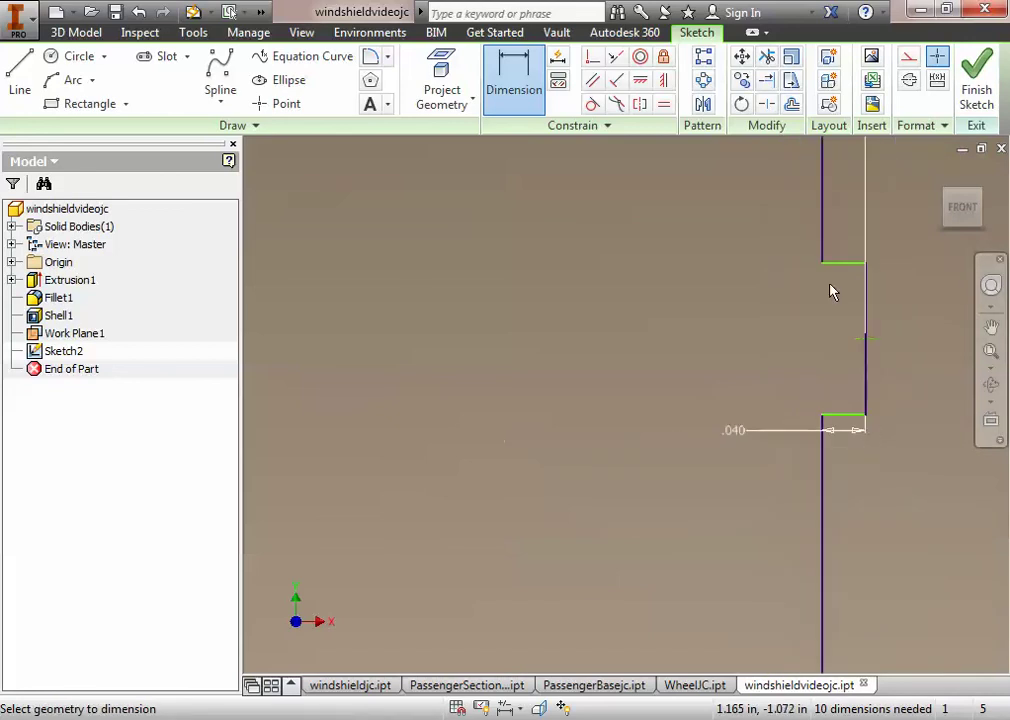
click(864, 377)
click(906, 365)
text(.05)
key(Return)
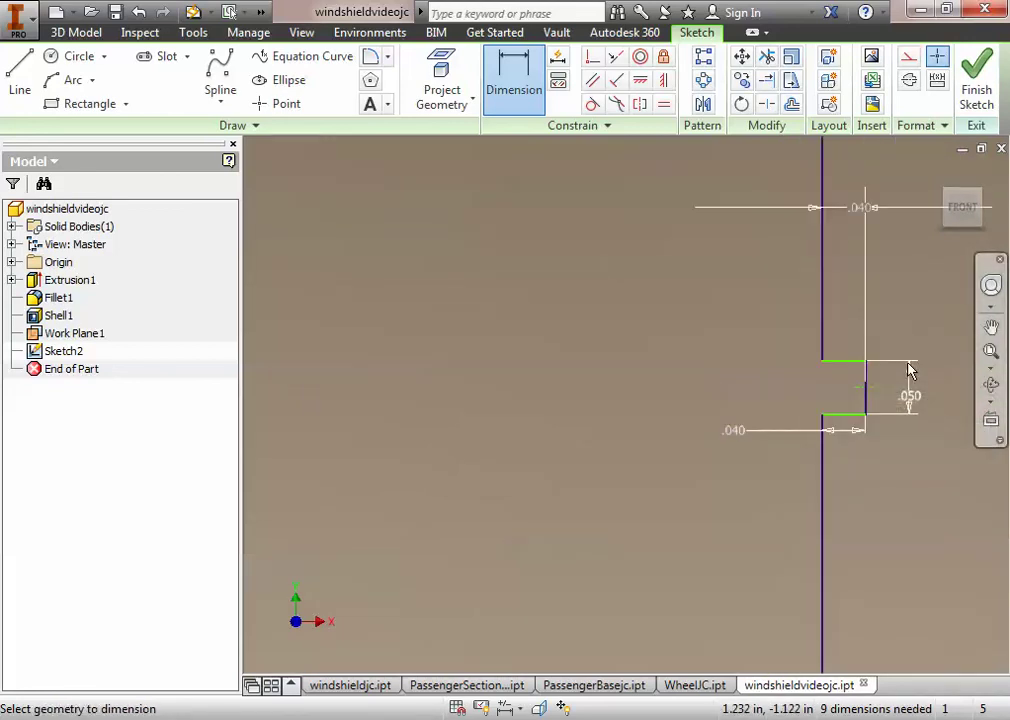
Set the horizontal distance from the lower left tab's midpoint to the rim outline's right edge to 1.94 in
scroll(967, 500, up, 4)
scroll(938, 482, down, 2)
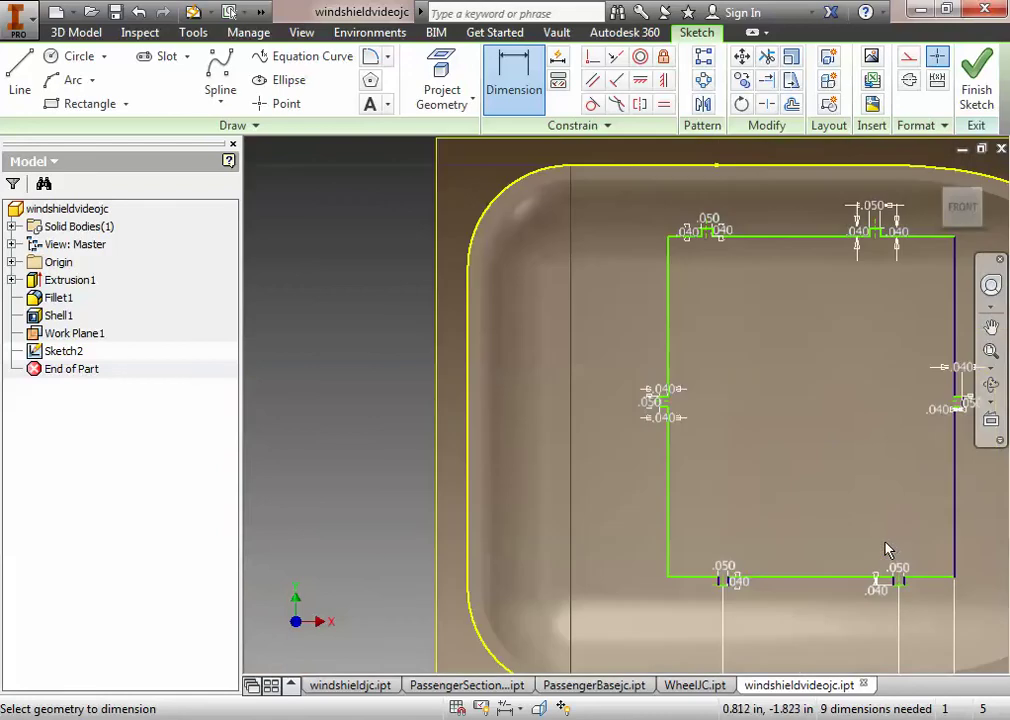
middle_drag(922, 527, 765, 509)
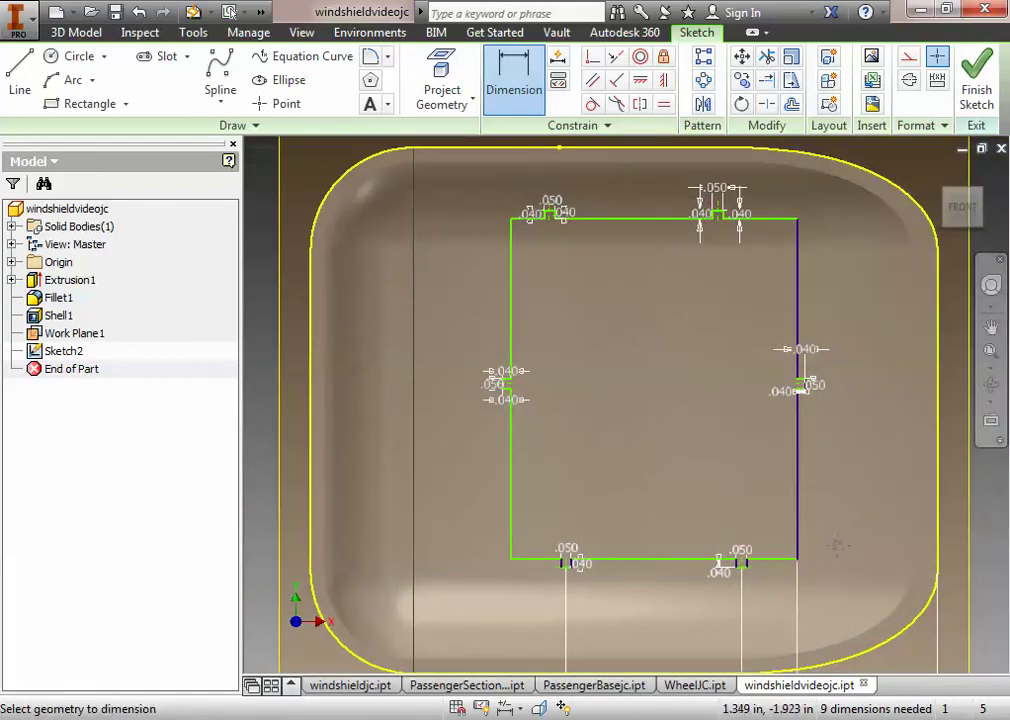
middle_drag(846, 544, 838, 396)
scroll(875, 441, down, 2)
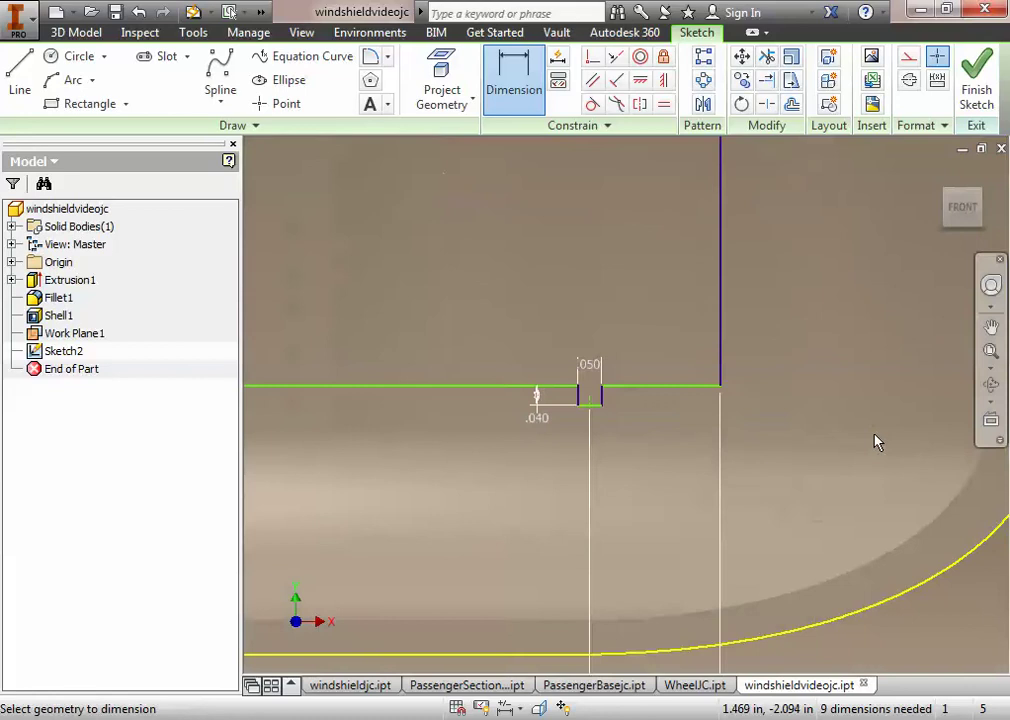
scroll(875, 441, up, 2)
scroll(875, 441, up, 3)
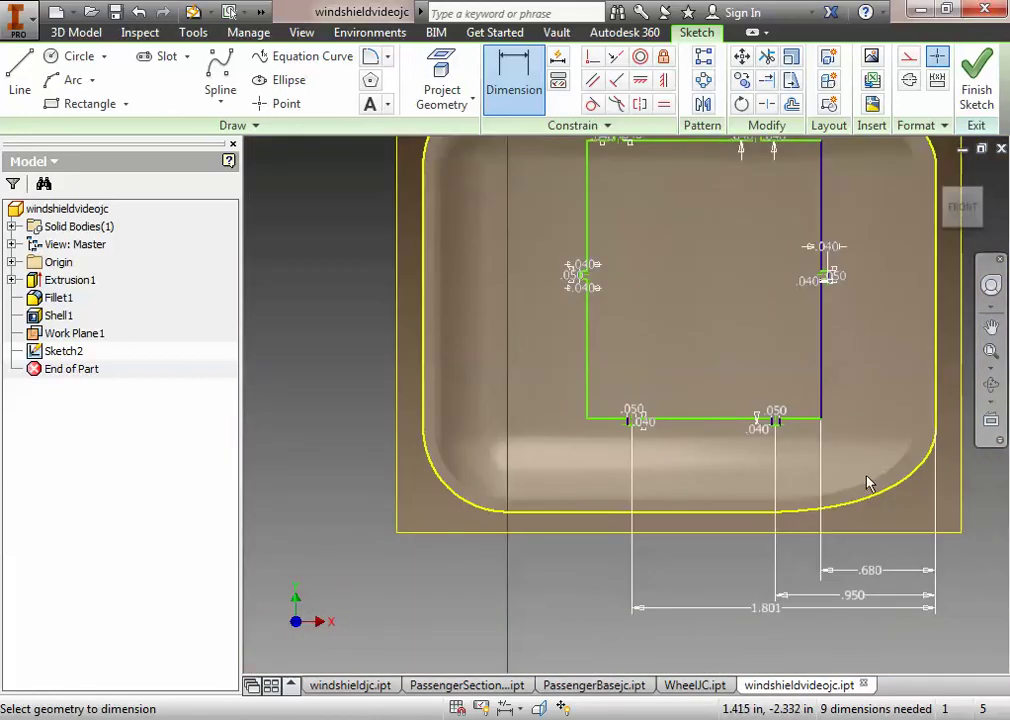
middle_drag(868, 484, 863, 408)
click(762, 540)
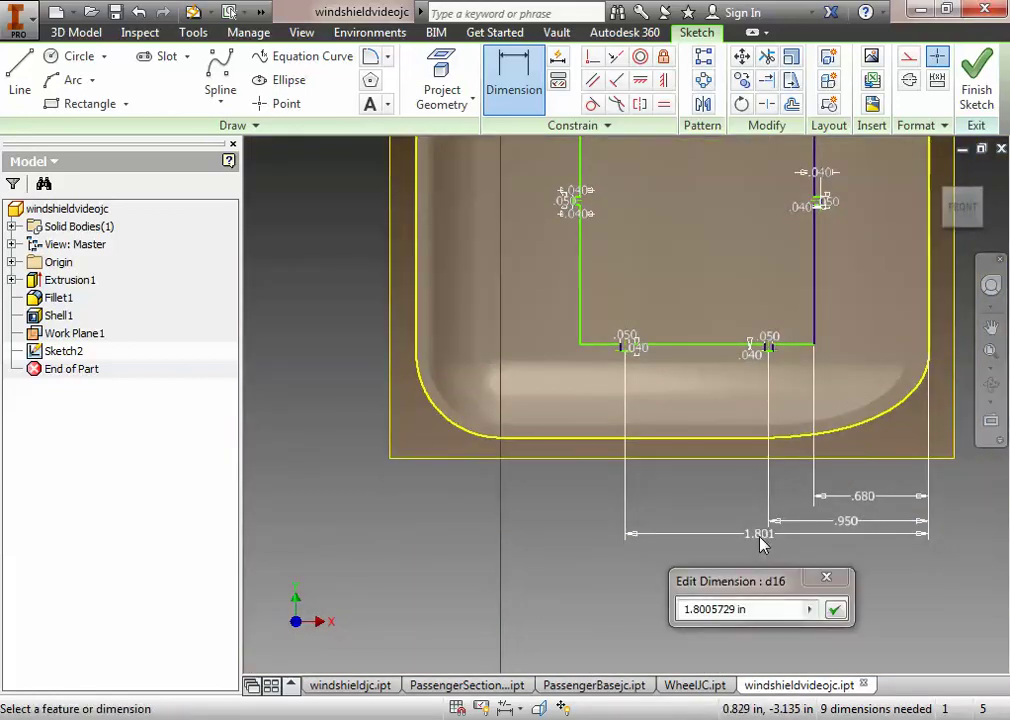
click(773, 608)
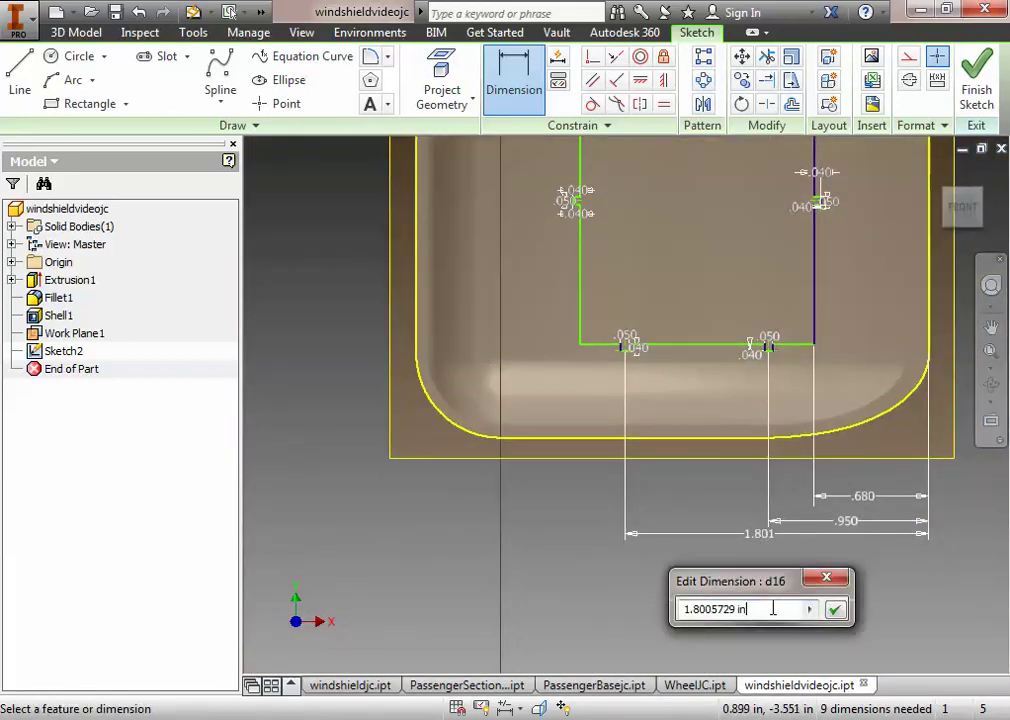
key(BackSpace)
key(BackSpace)
key(BackSpace)
key(BackSpace)
key(BackSpace)
key(BackSpace)
key(BackSpace)
key(BackSpace)
key(BackSpace)
key(BackSpace)
key(BackSpace)
key(BackSpace)
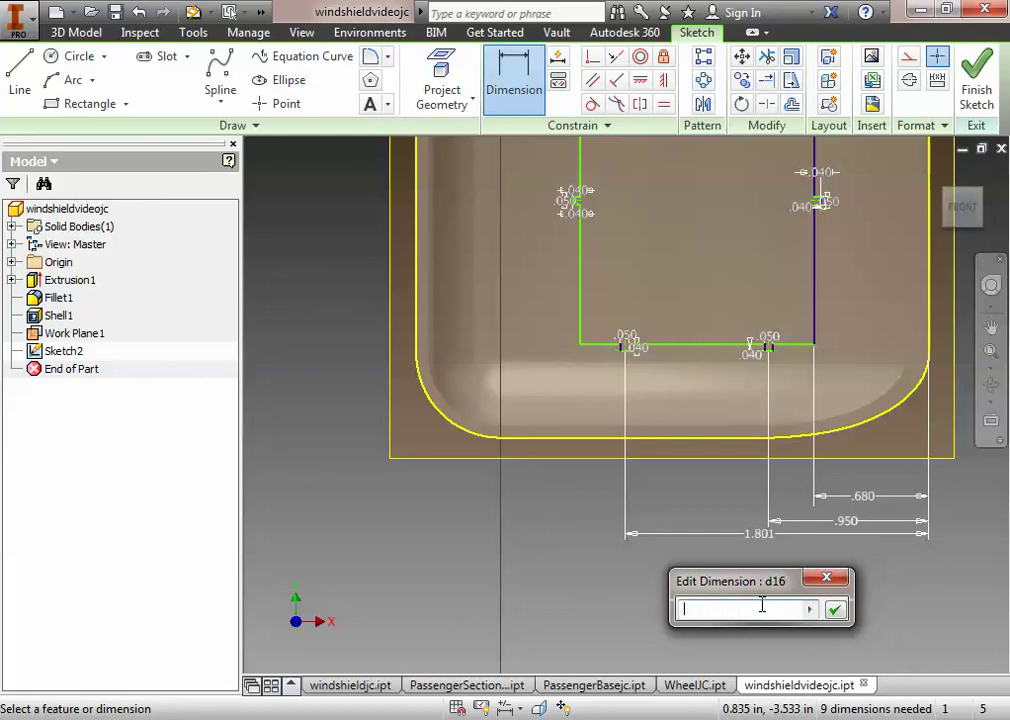
text(1.94)
key(Return)
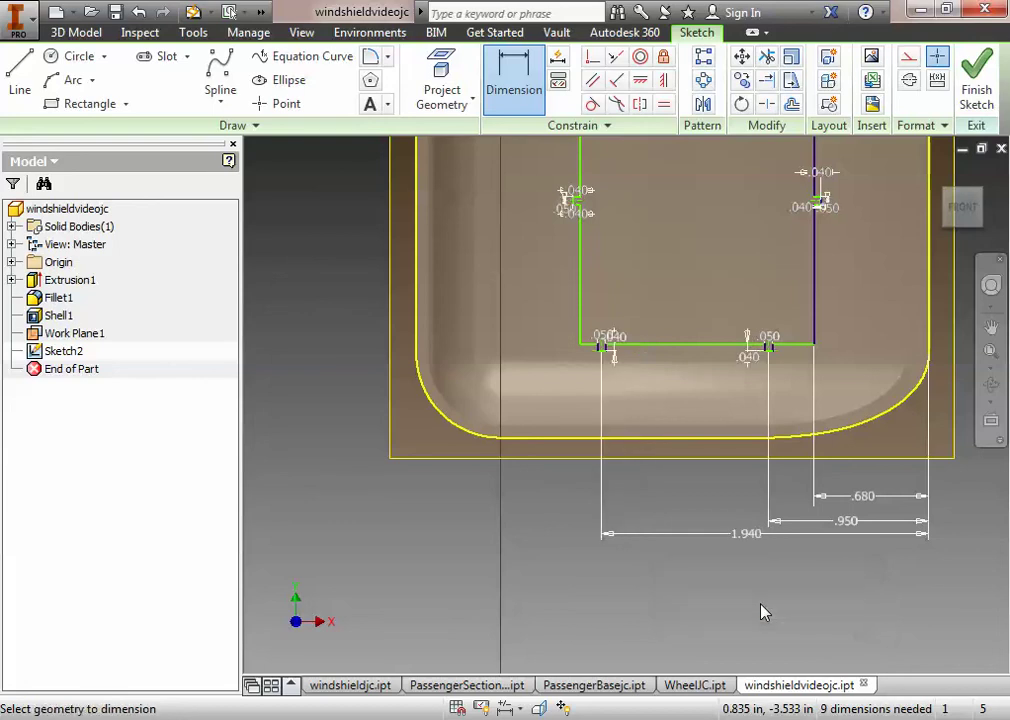
Set the horizontal distance from the profile's left edge to the rim outline's right edge to 2.22 in
click(580, 290)
click(930, 296)
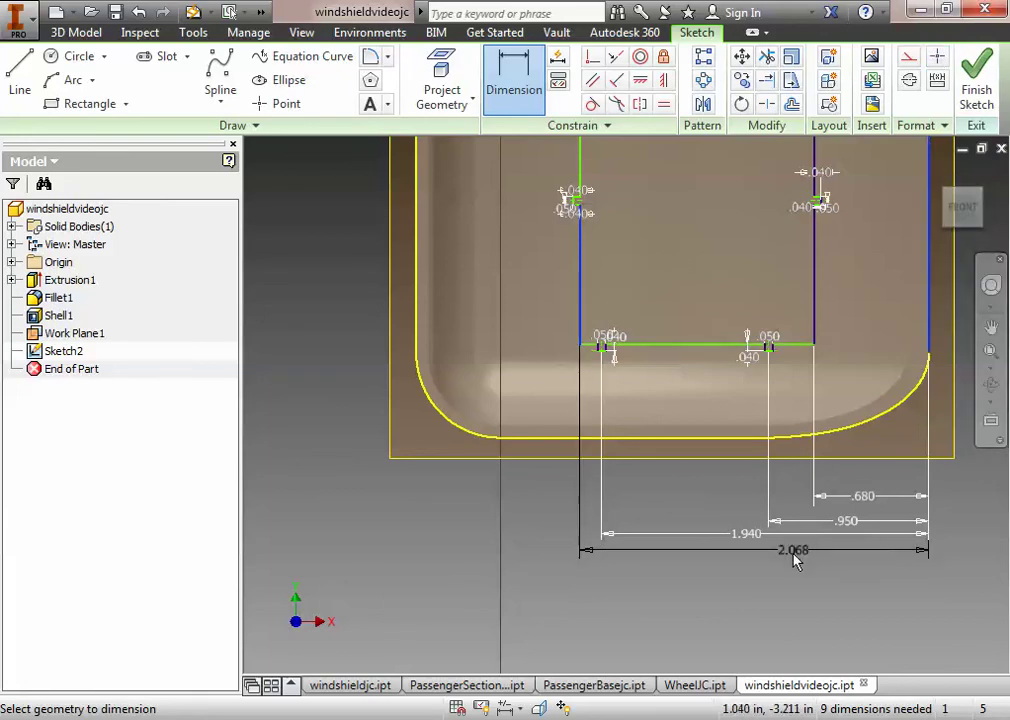
click(735, 597)
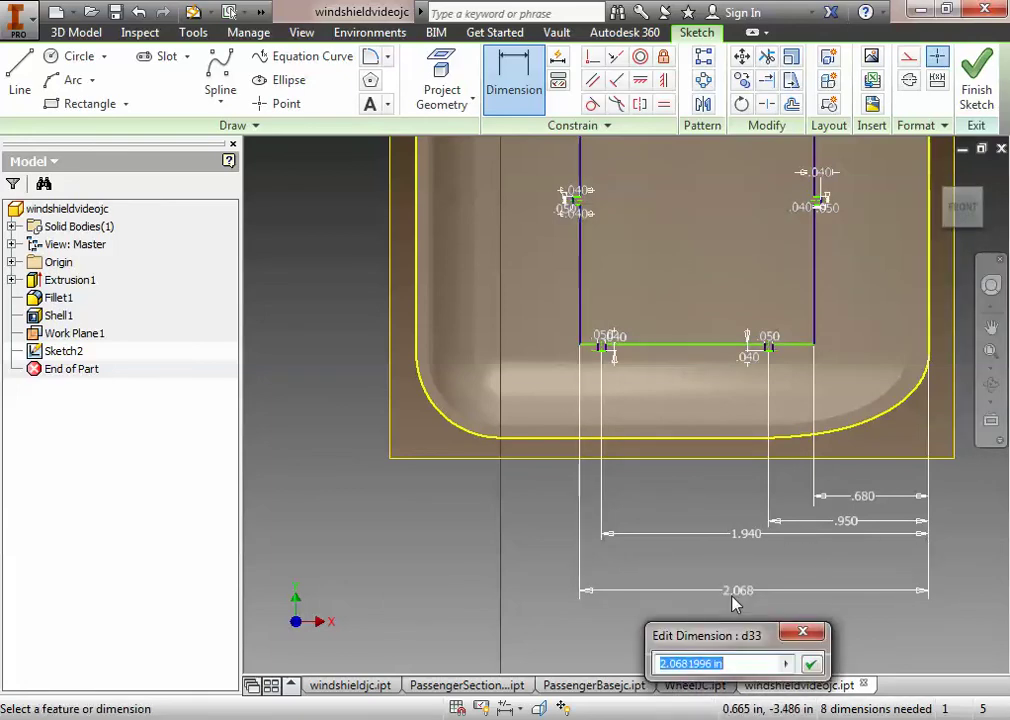
text(2.22)
key(Return)
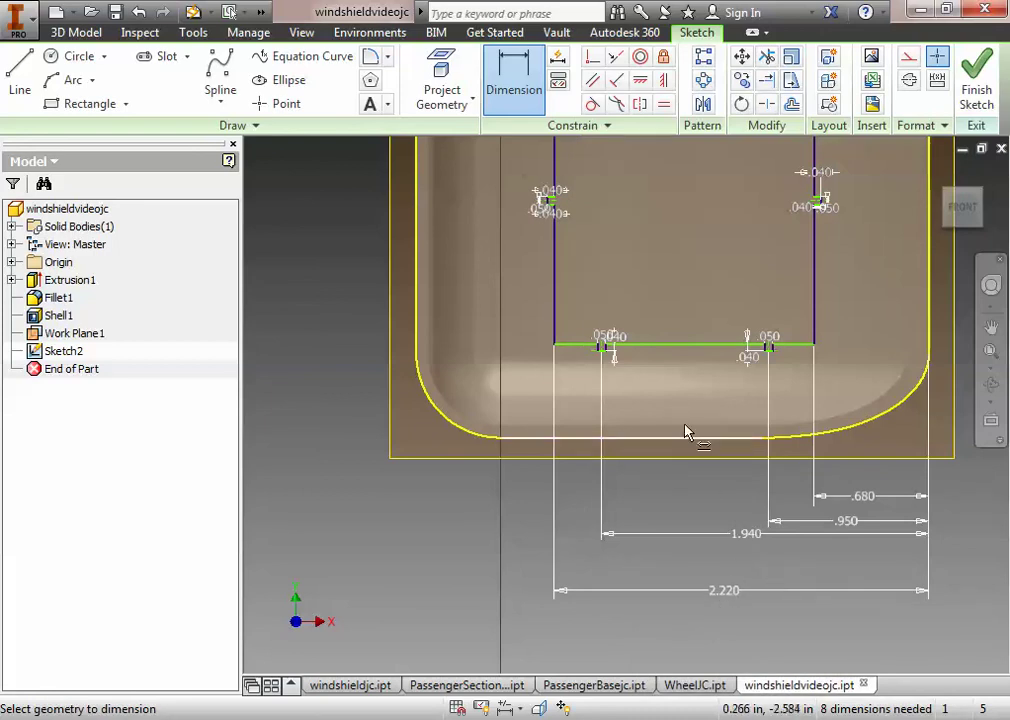
Try to dimension the profile's lower left bottom segment to the rim outline's bottom edge as .29 in
middle_drag(702, 340, 703, 470)
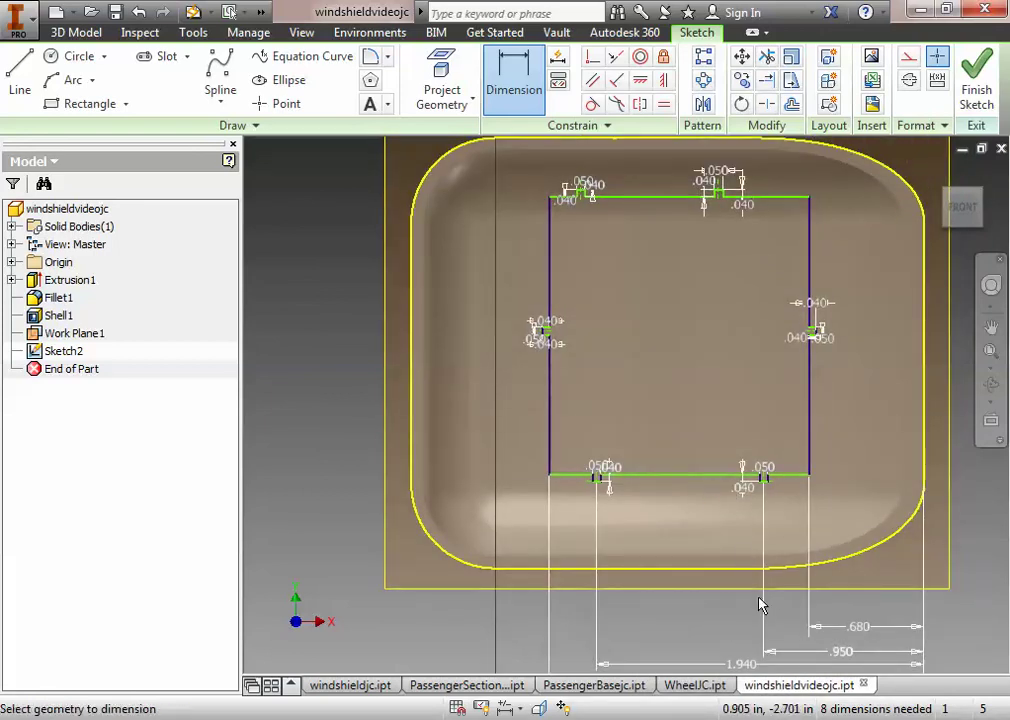
middle_drag(521, 586, 702, 527)
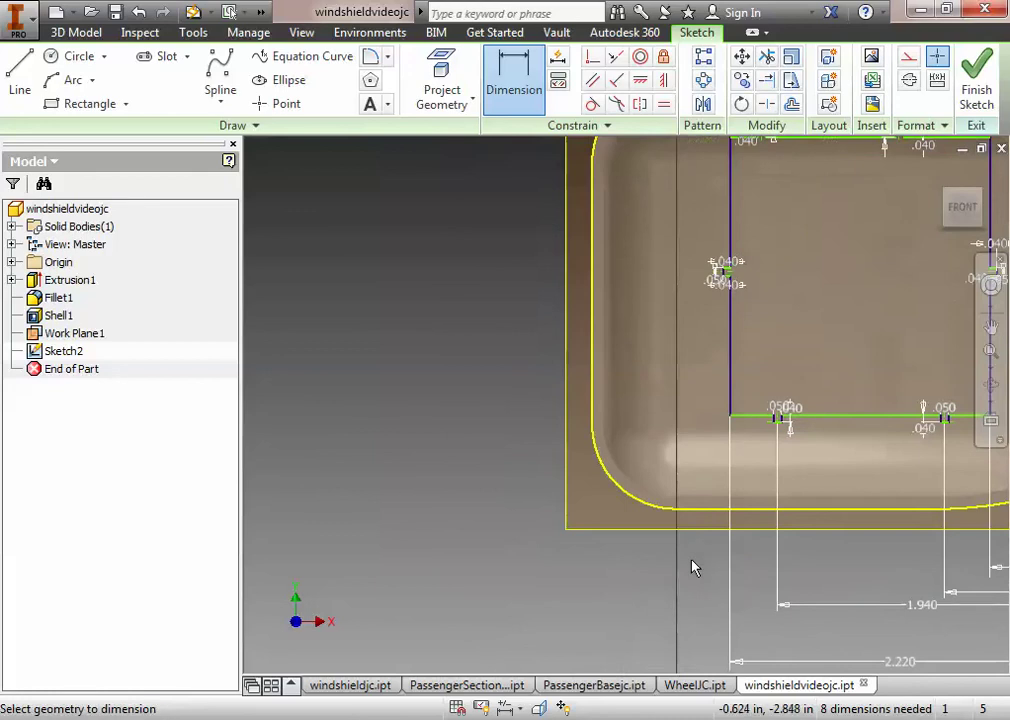
click(717, 512)
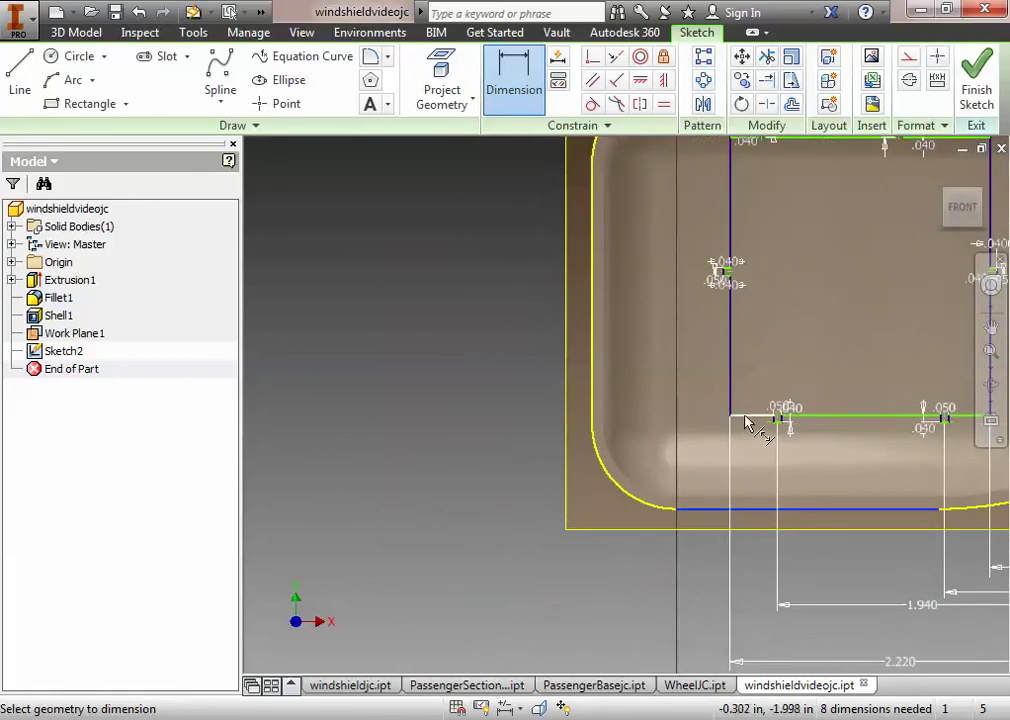
click(737, 419)
click(449, 478)
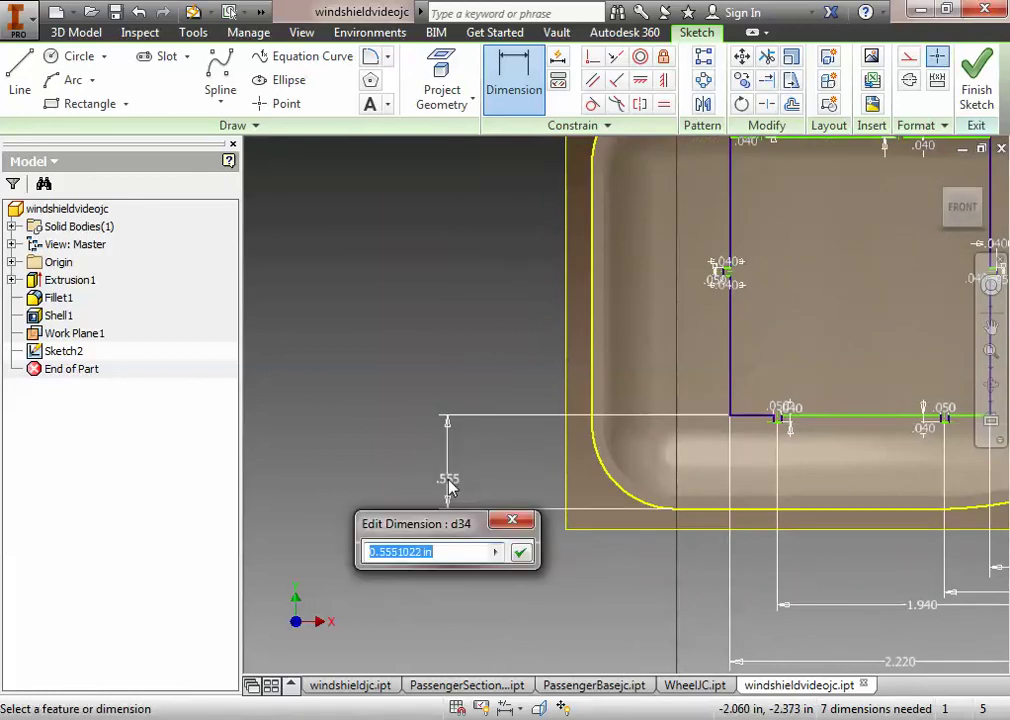
text(.29)
key(Return)
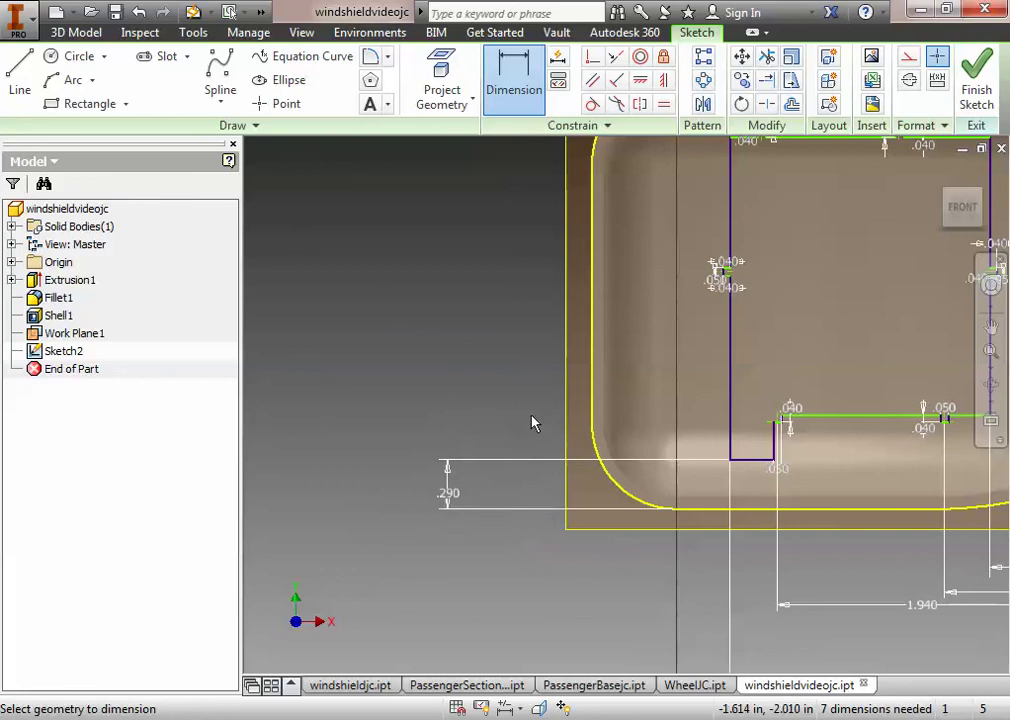
Undo the .29 in value and delete the vertical dimension between the profile's bottom segment and the rim outline
key(ctrl+z)
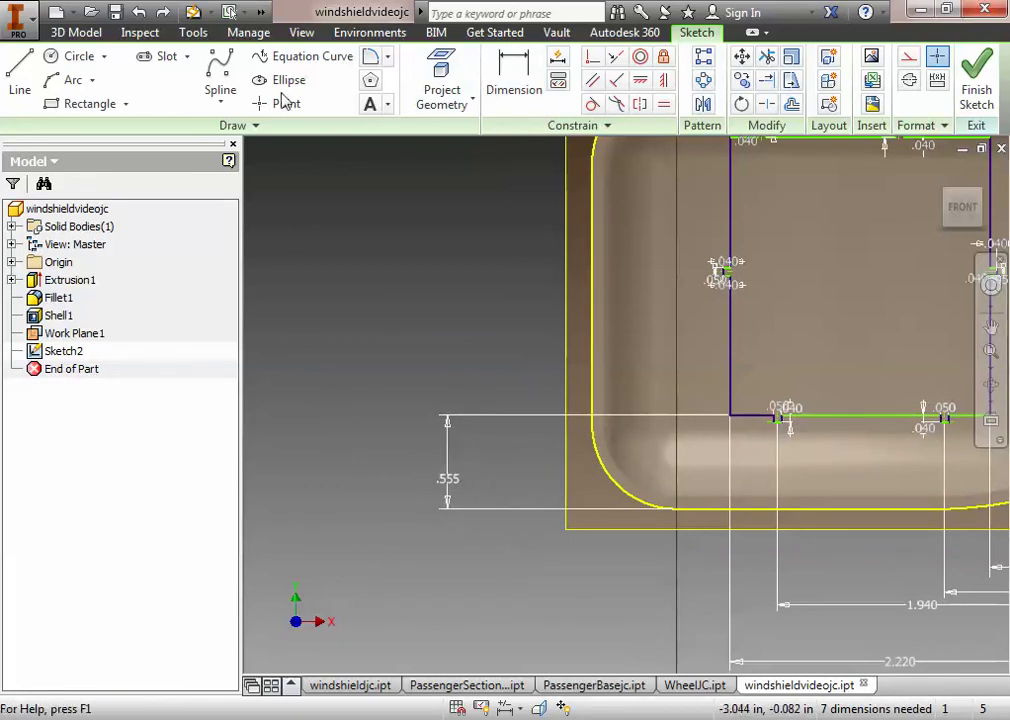
click(447, 490)
key(Delete)
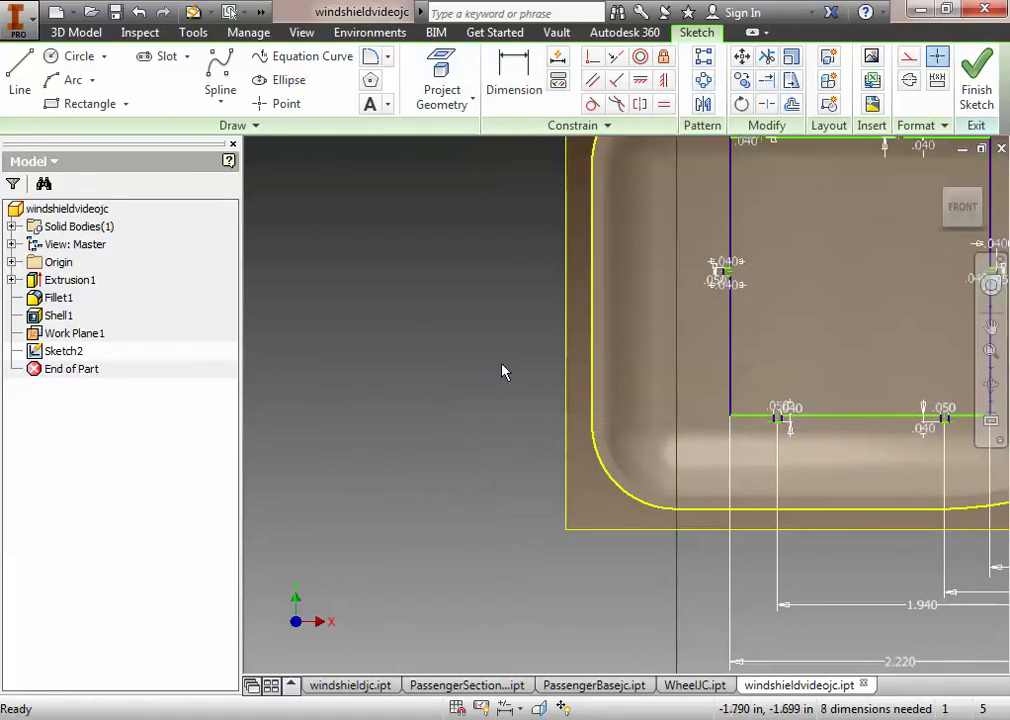
Apply a Horizontal constraint to the tabbed profile's geometry
middle_drag(470, 476, 203, 467)
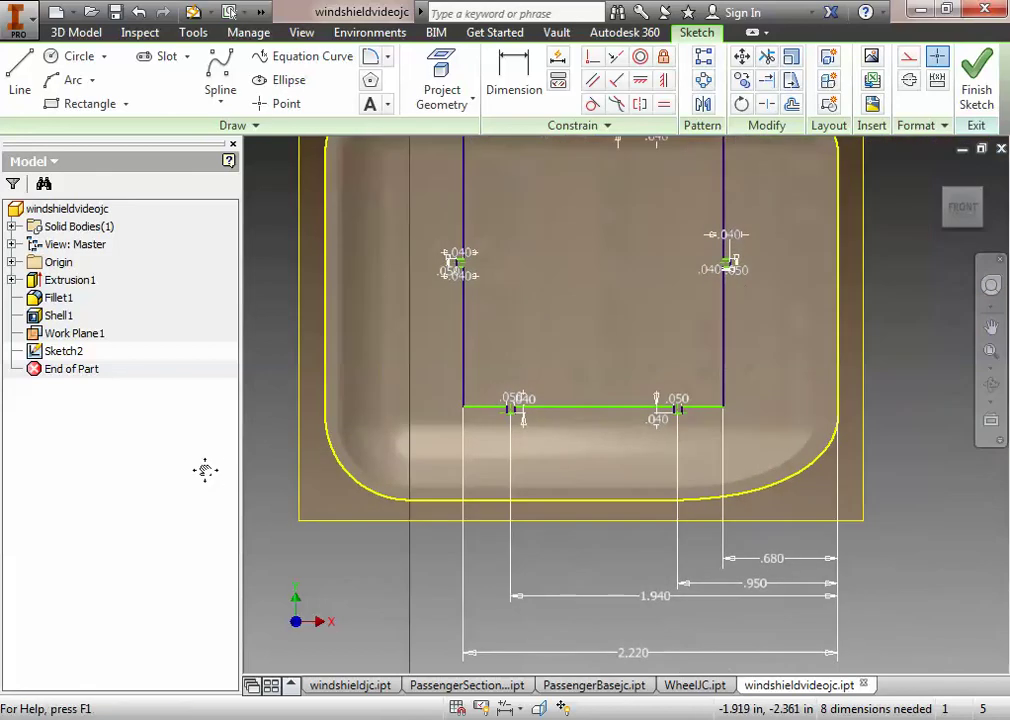
click(643, 82)
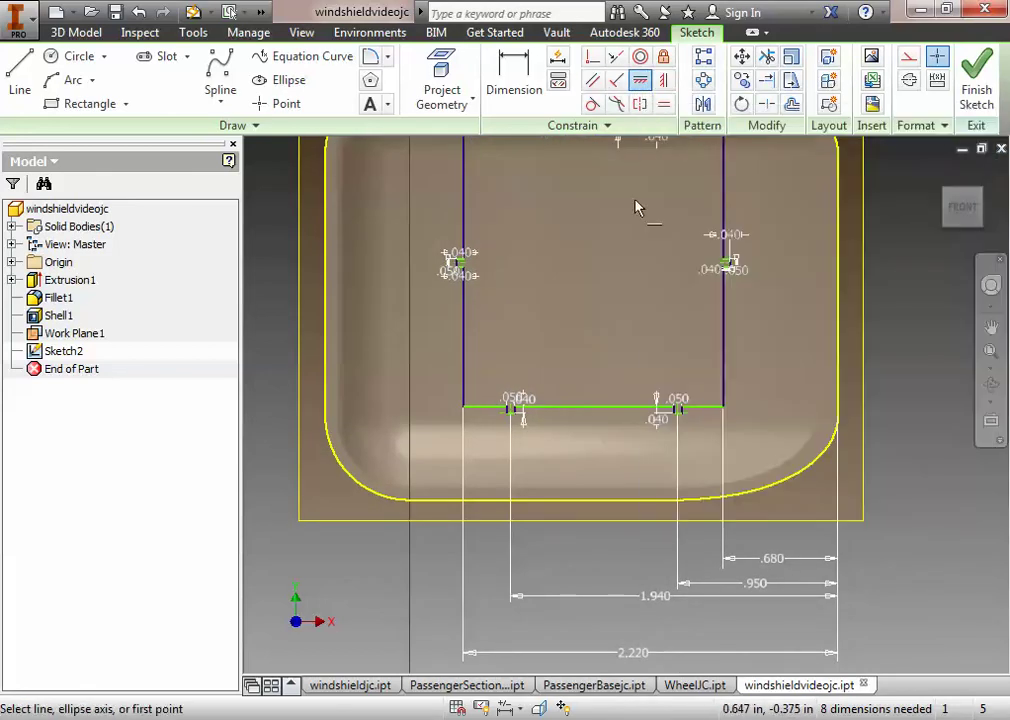